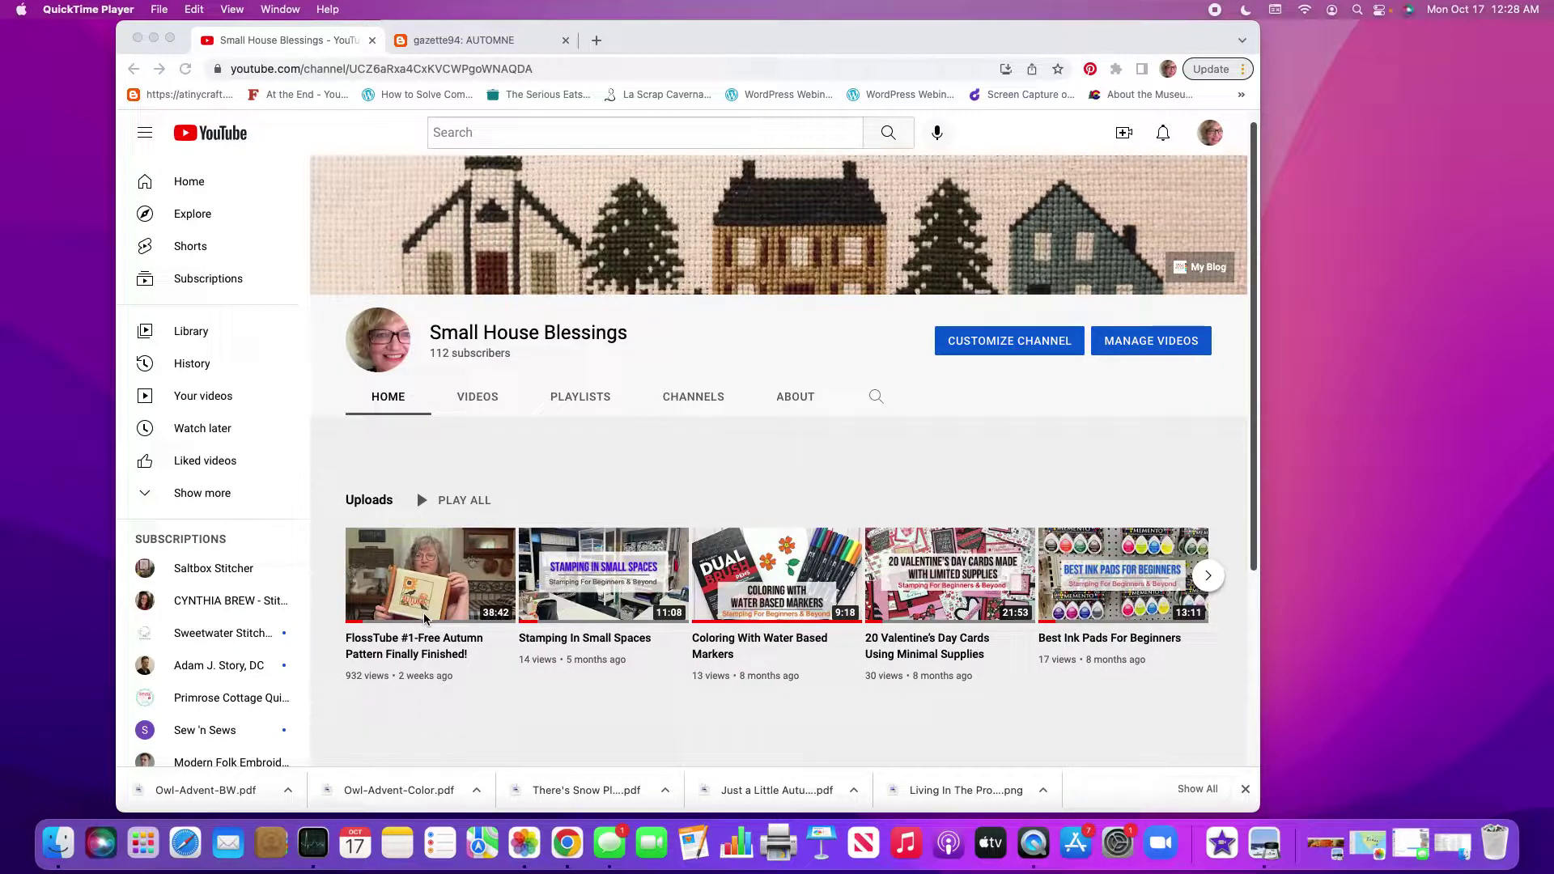
# Step: Switch to the Gazette94 AUTOMNE post and scroll down to the AUTUMN chart
pyautogui.scroll(-1, 424, 619)
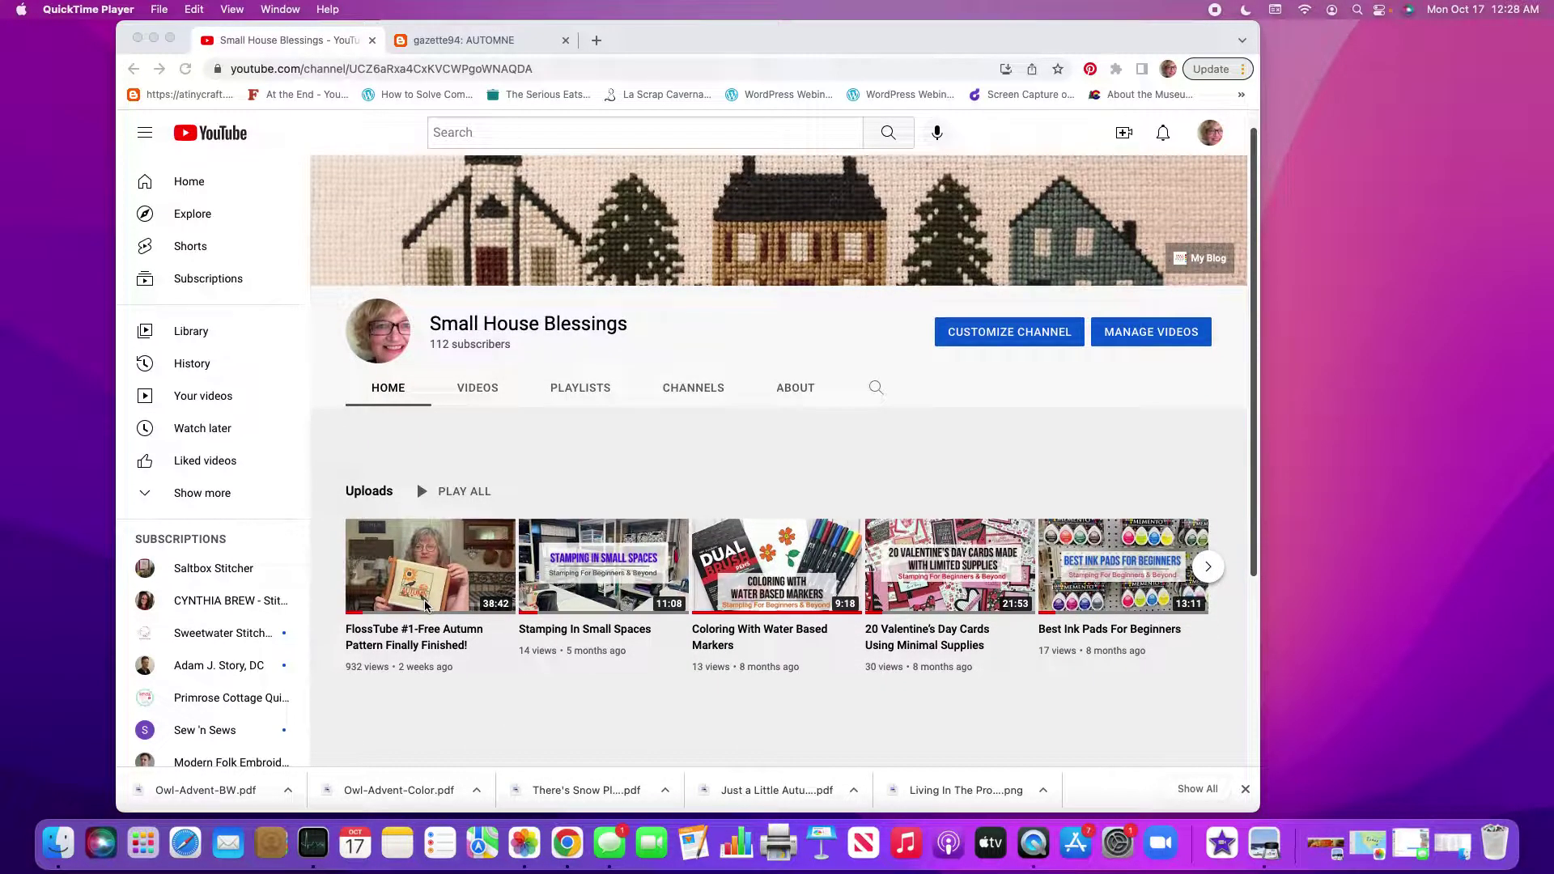
pyautogui.scroll(1, 527, 458)
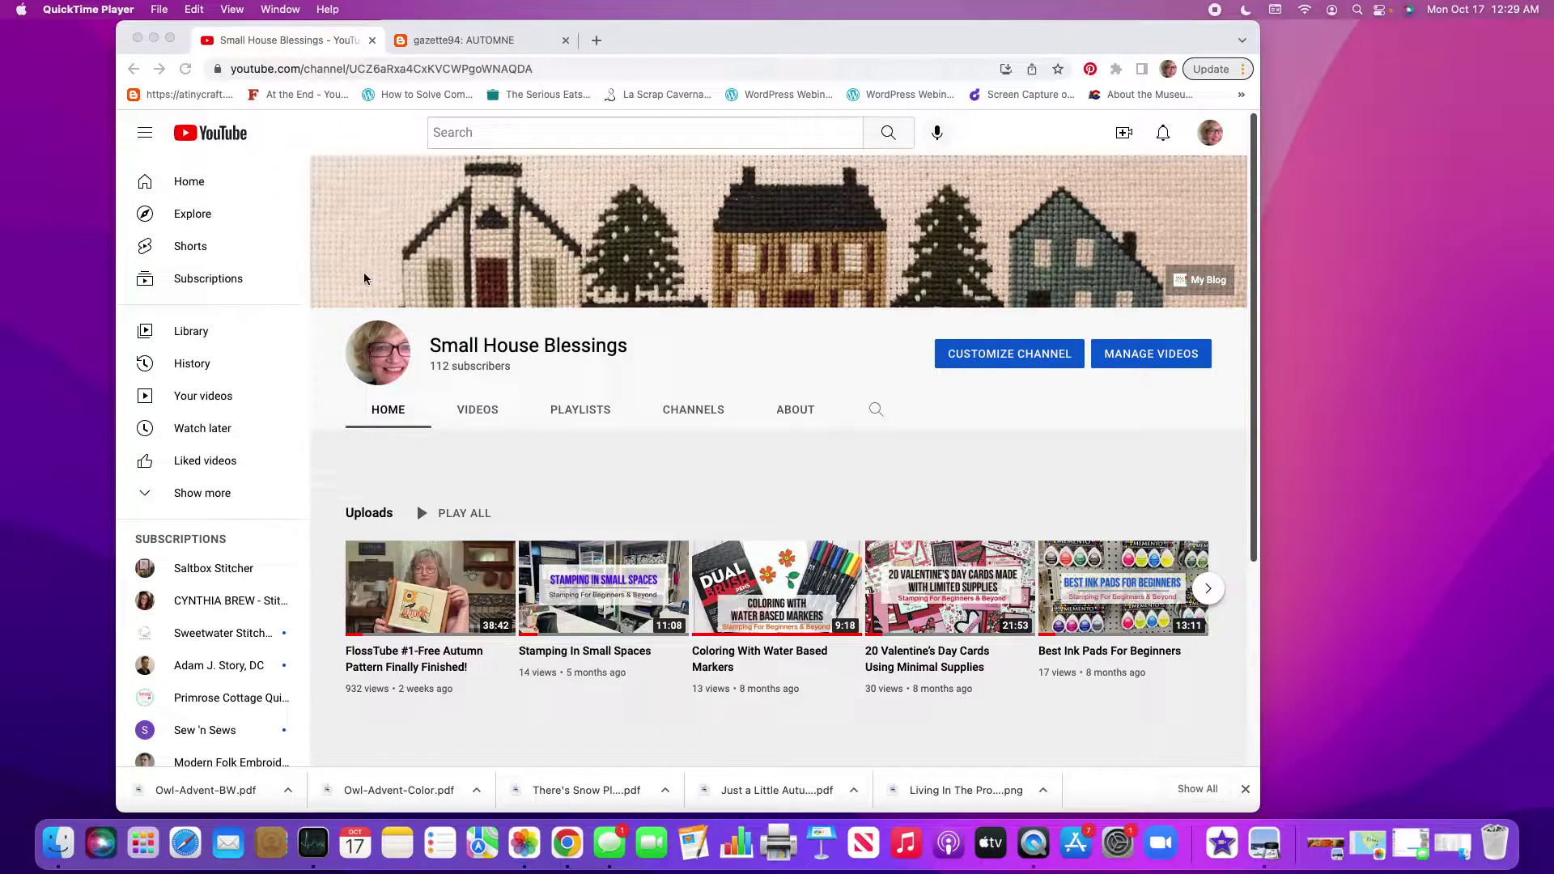
pyautogui.click(482, 43)
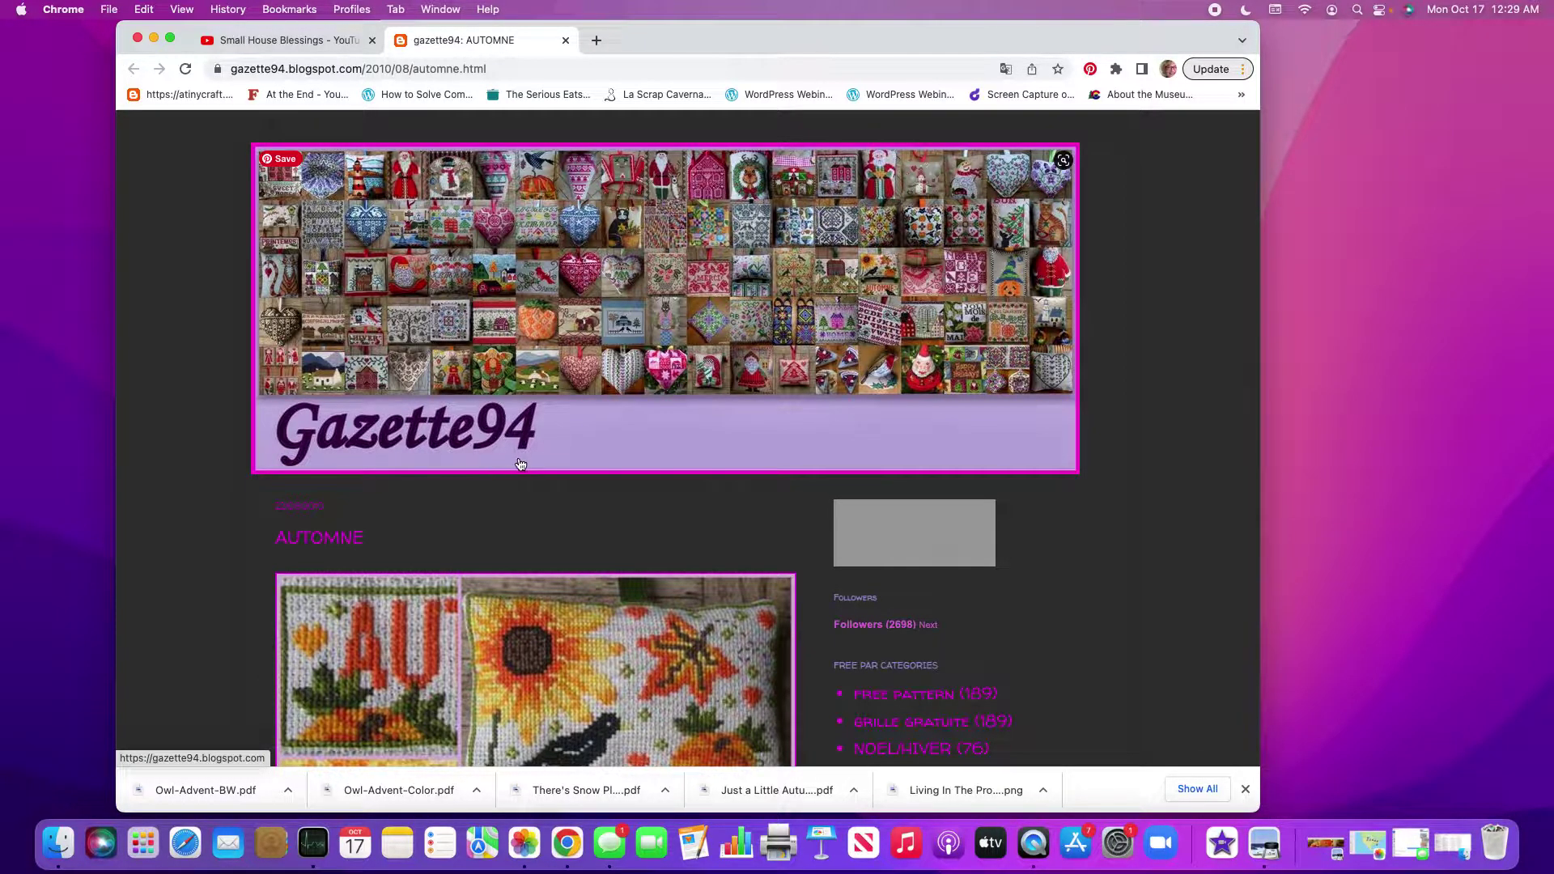
pyautogui.scroll(-1, 531, 462)
pyautogui.scroll(-2, 531, 462)
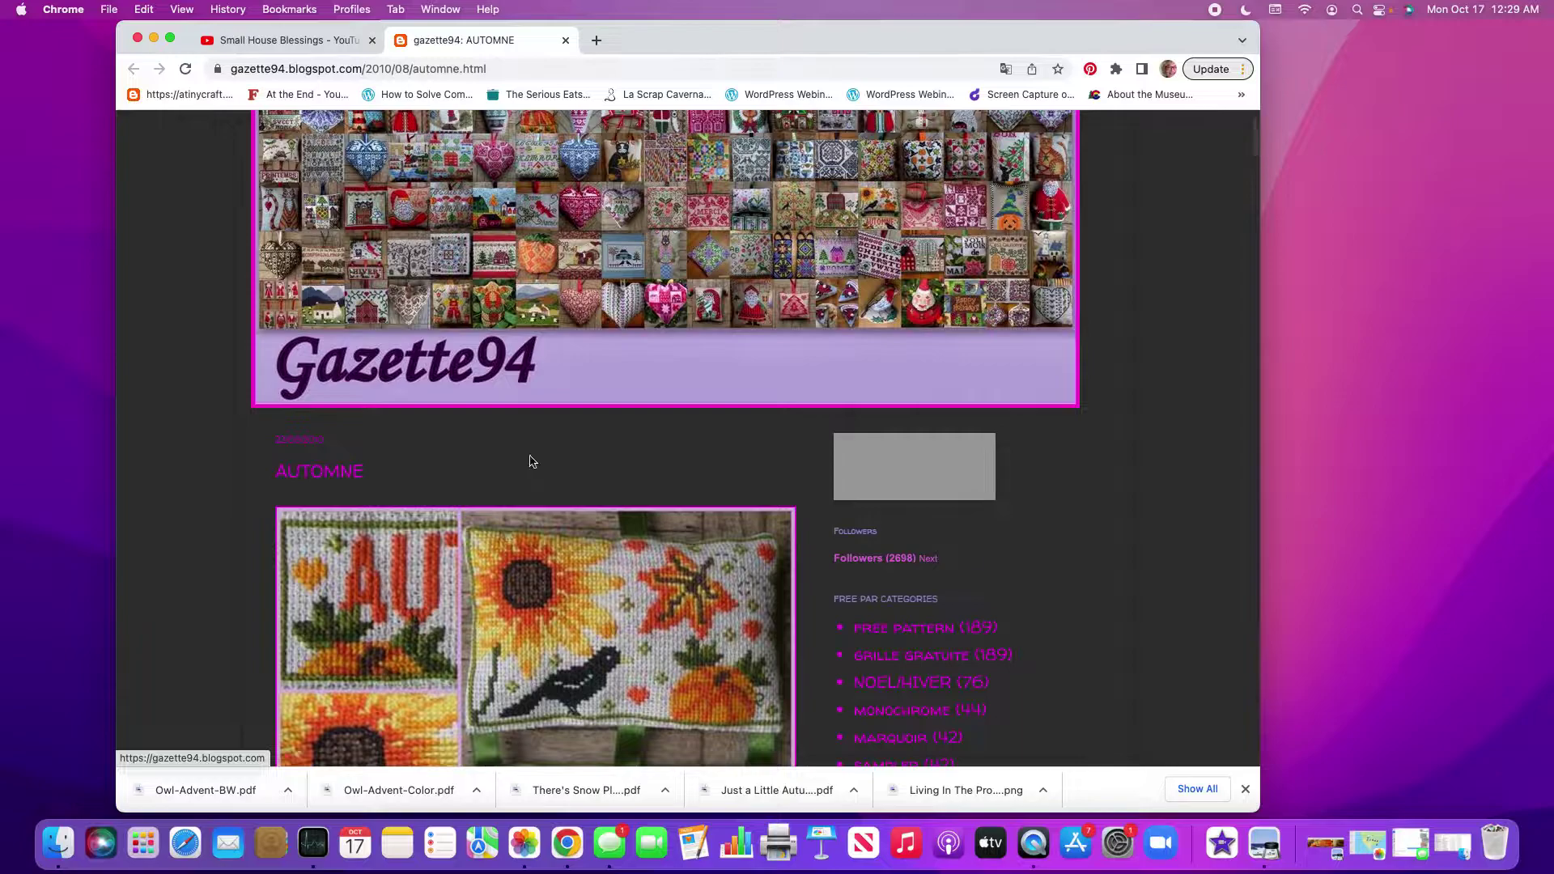
pyautogui.scroll(-10, 531, 463)
pyautogui.scroll(-15, 531, 462)
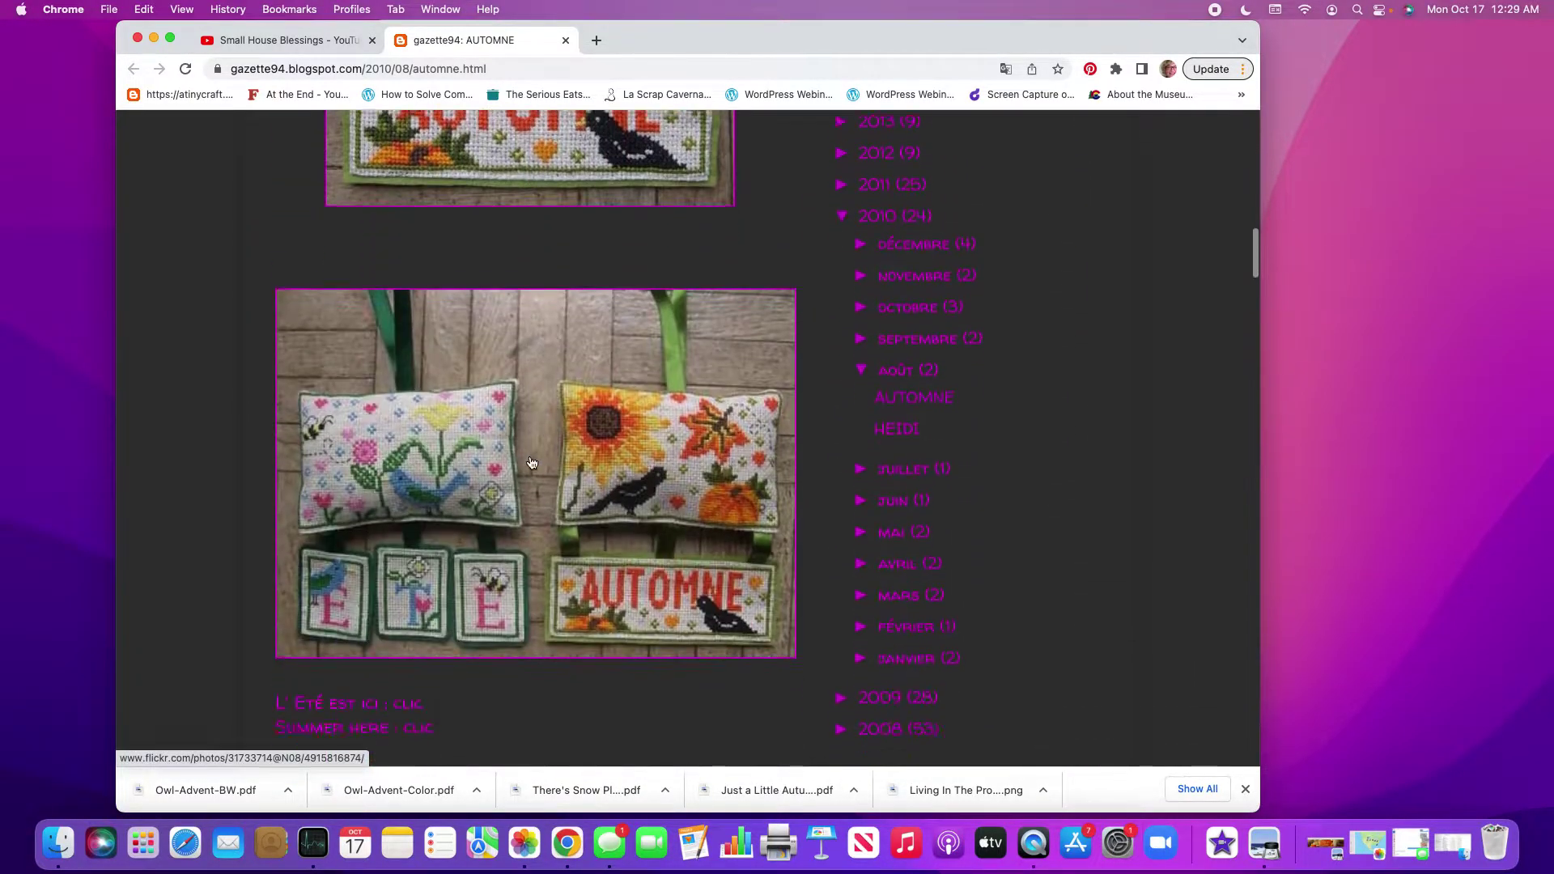
pyautogui.scroll(-10, 531, 462)
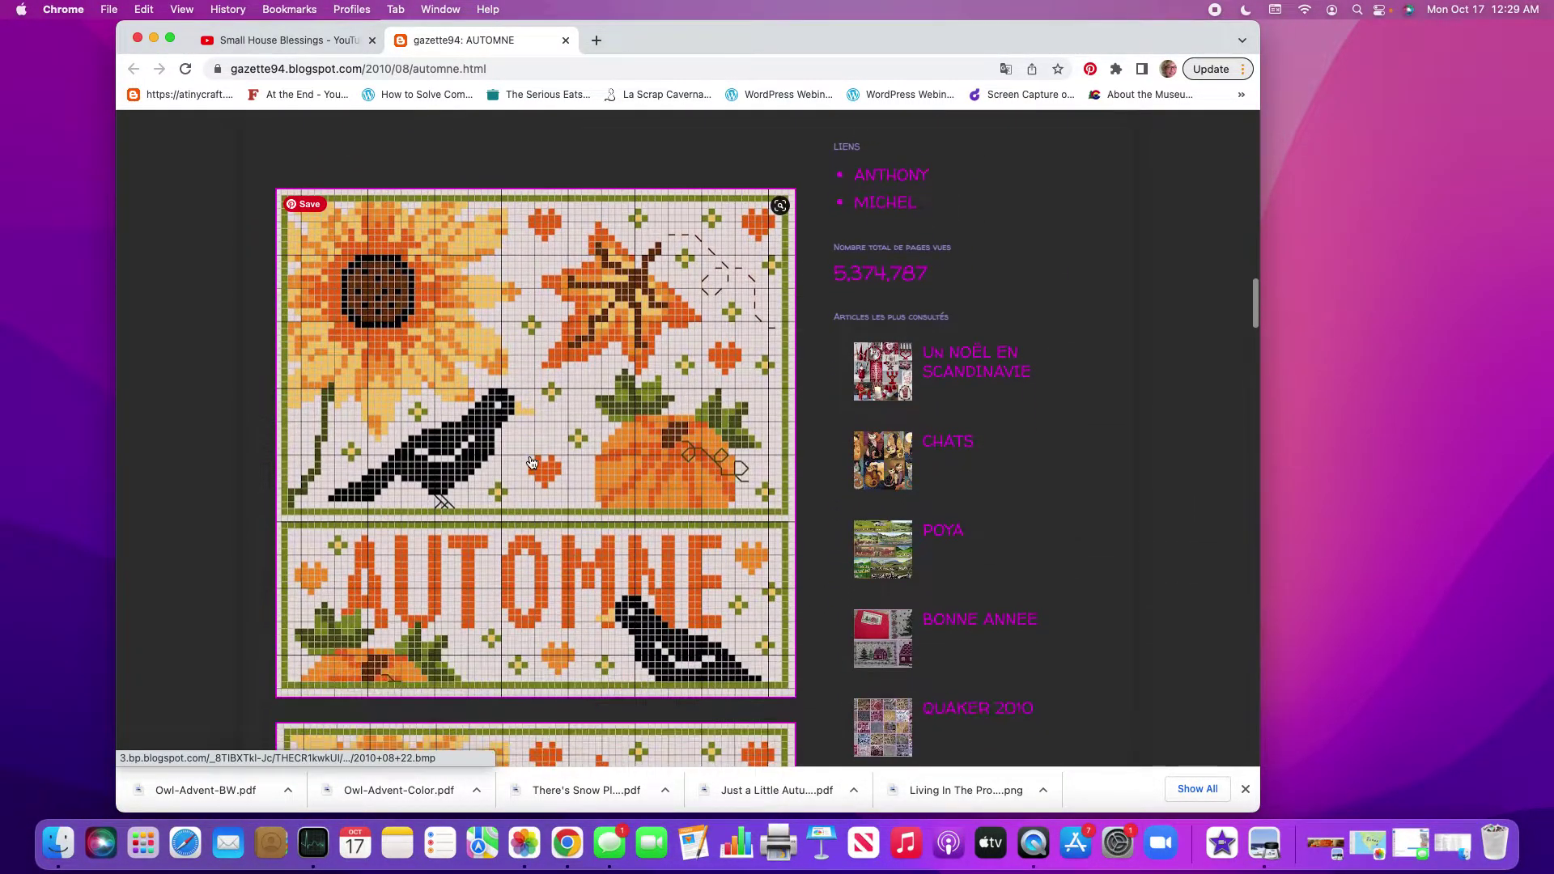
pyautogui.scroll(-6, 531, 462)
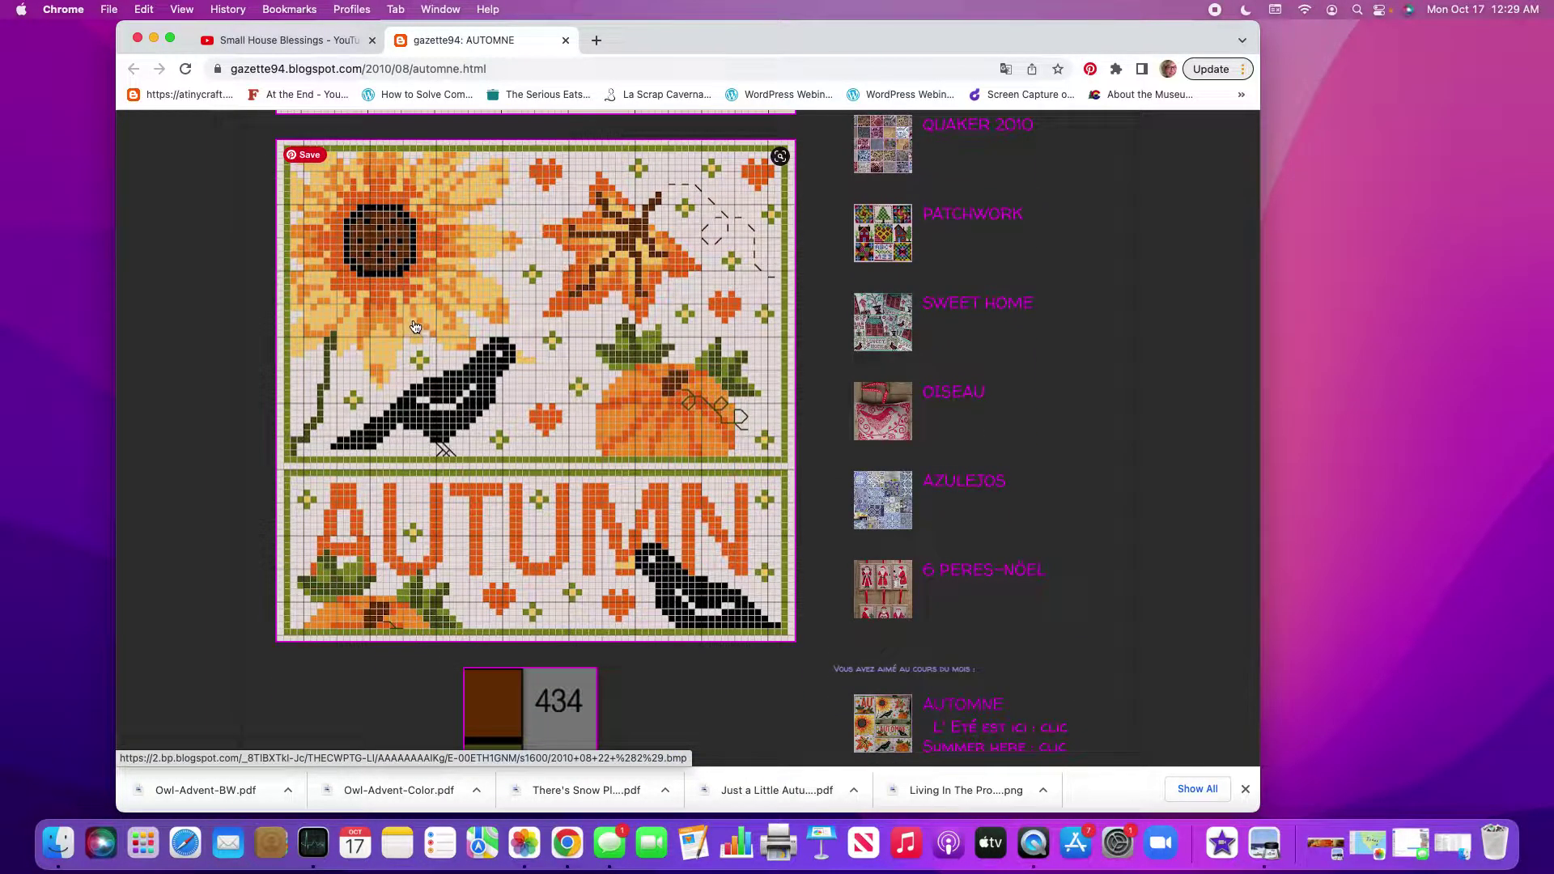
# Step: Drag the AUTUMN chart and its colour chart images onto the desktop
pyautogui.moveTo(374, 381); pyautogui.dragTo(1308, 207)
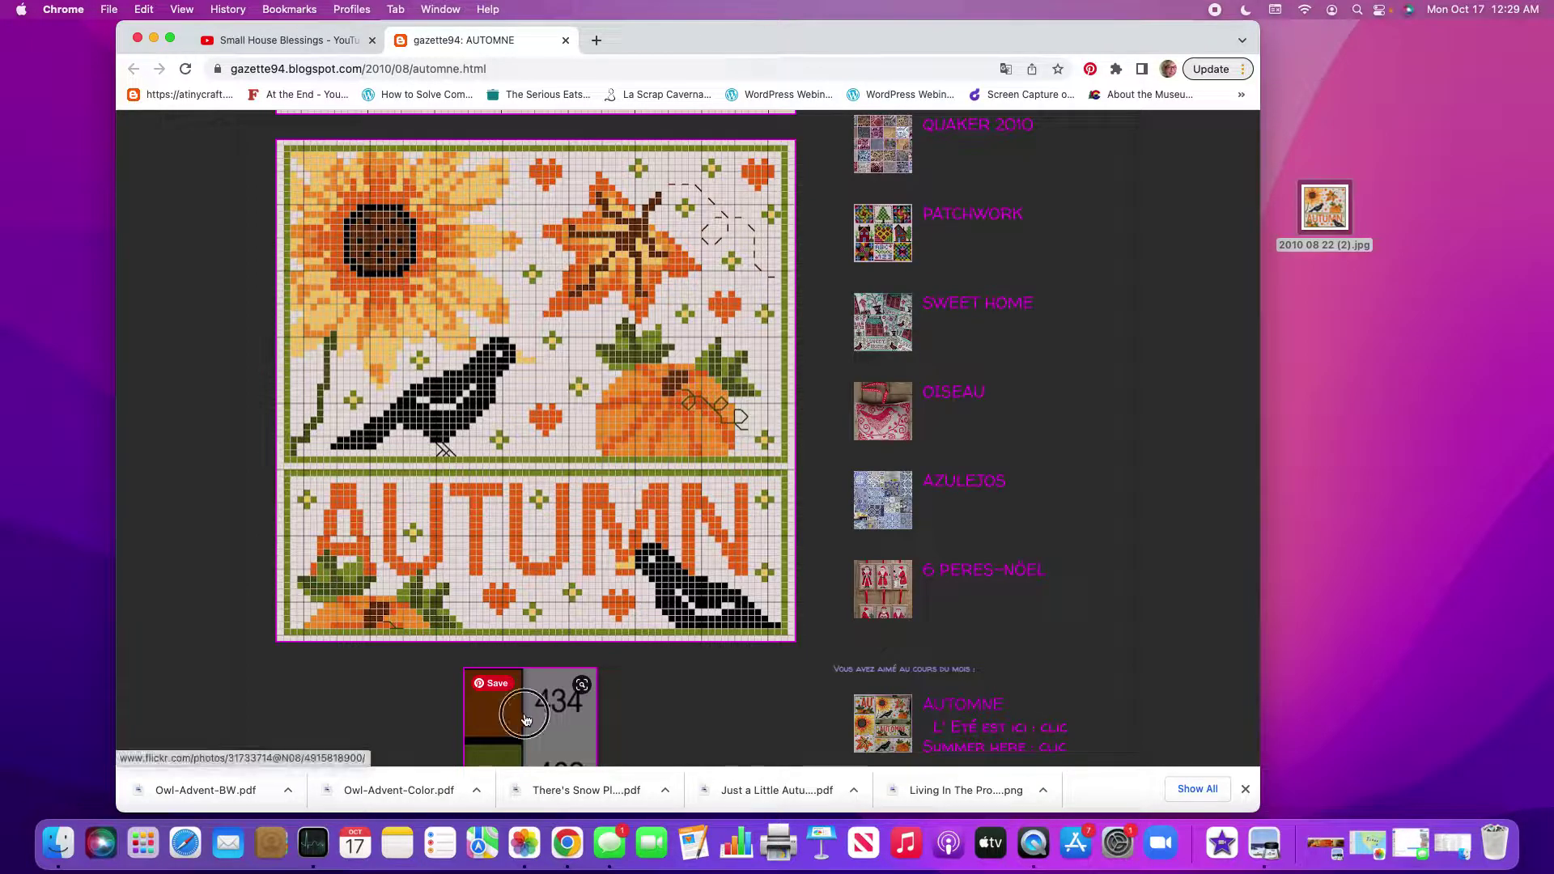
pyautogui.moveTo(528, 709); pyautogui.dragTo(1323, 293)
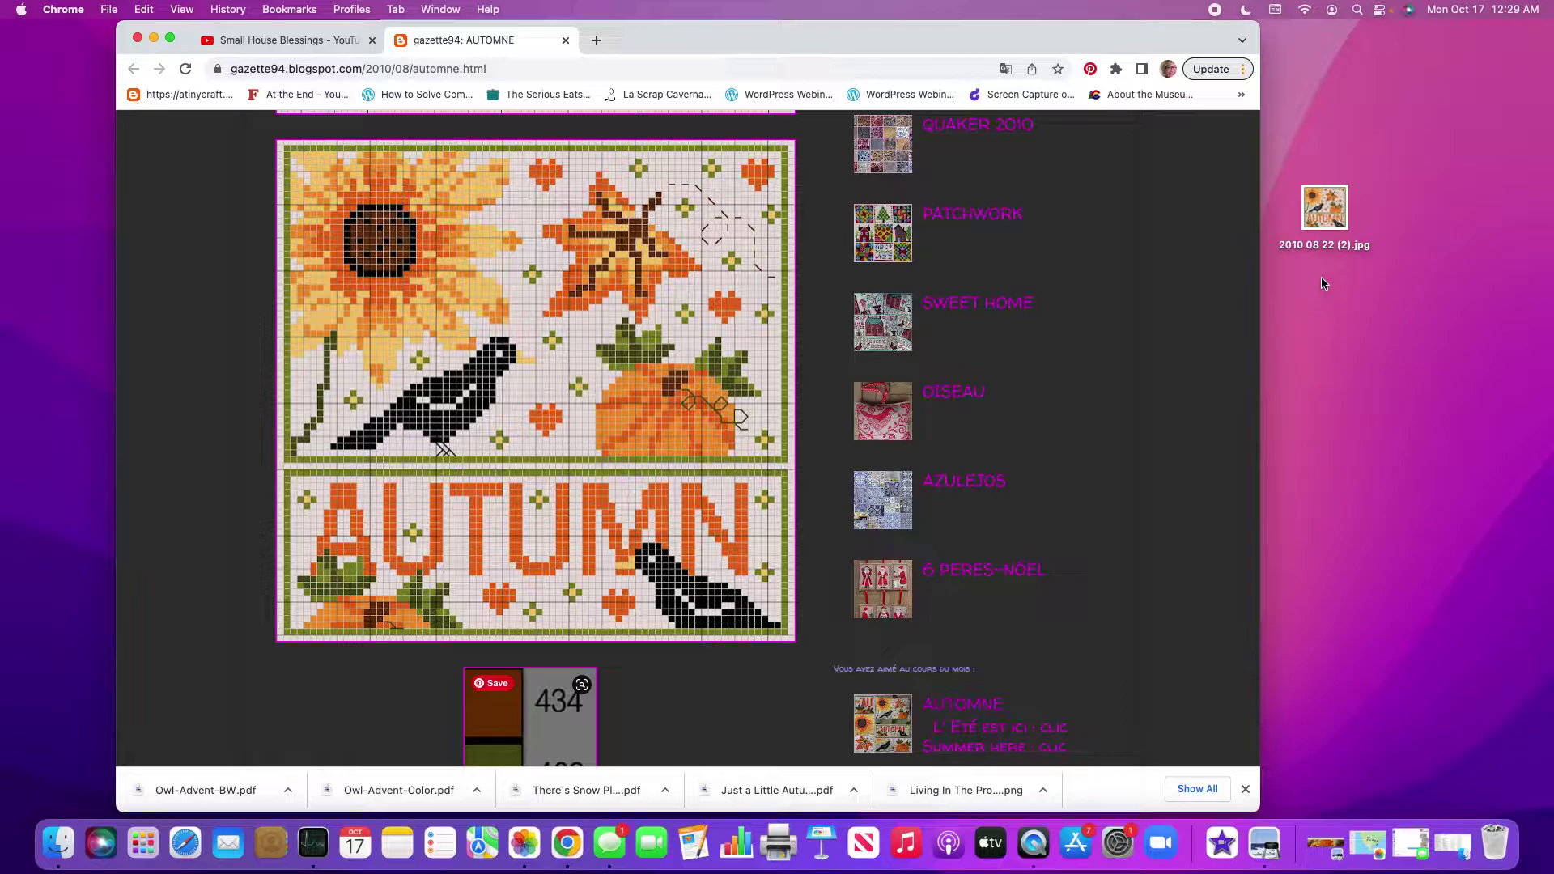
pyautogui.click(1443, 159)
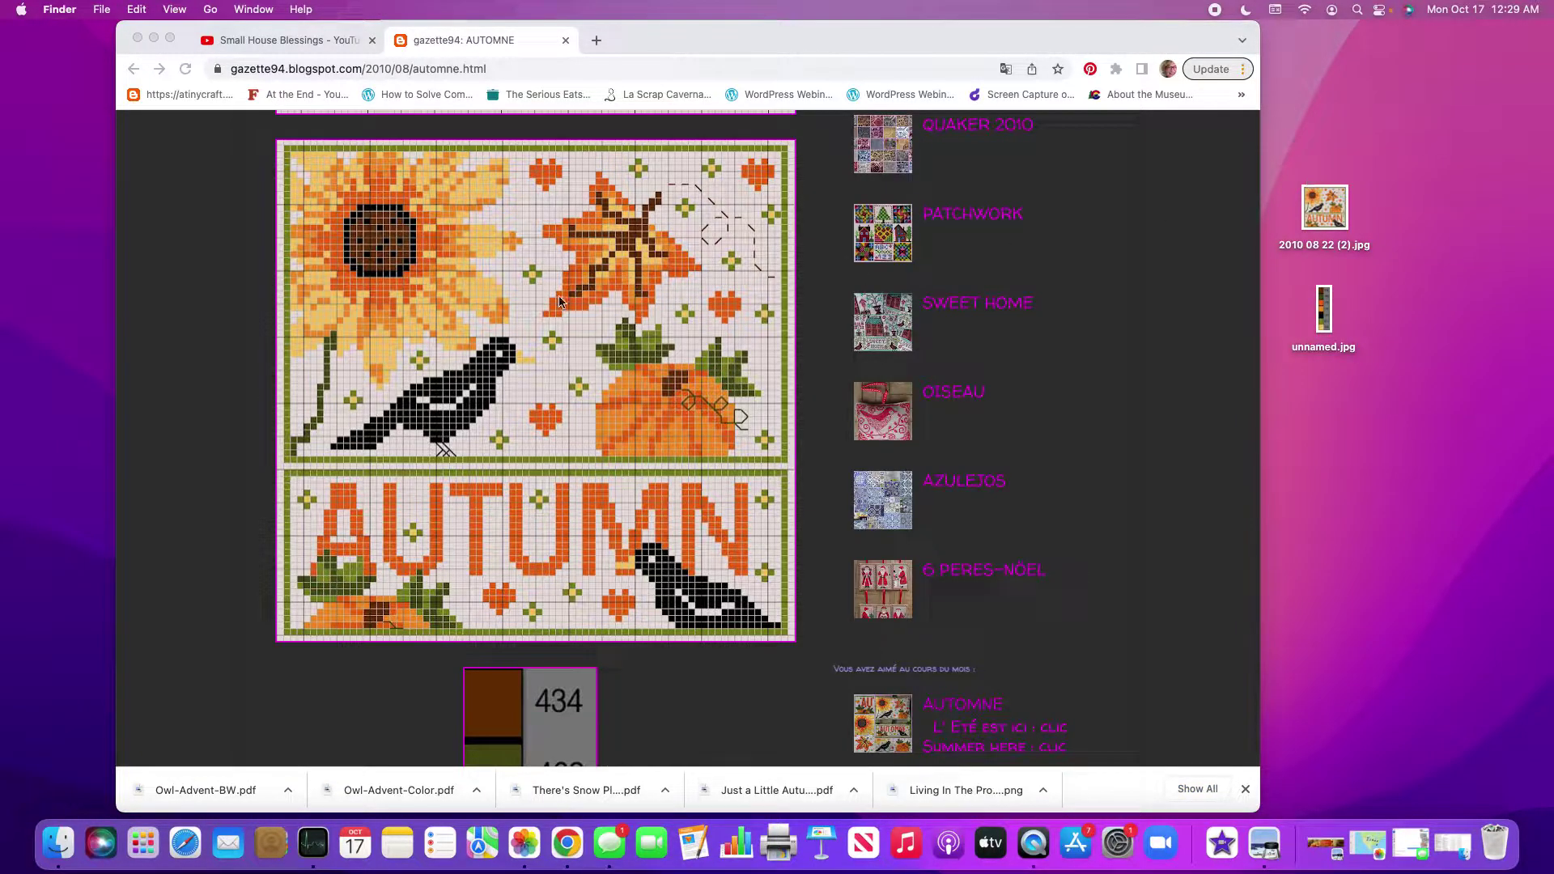
pyautogui.scroll(-1, 528, 300)
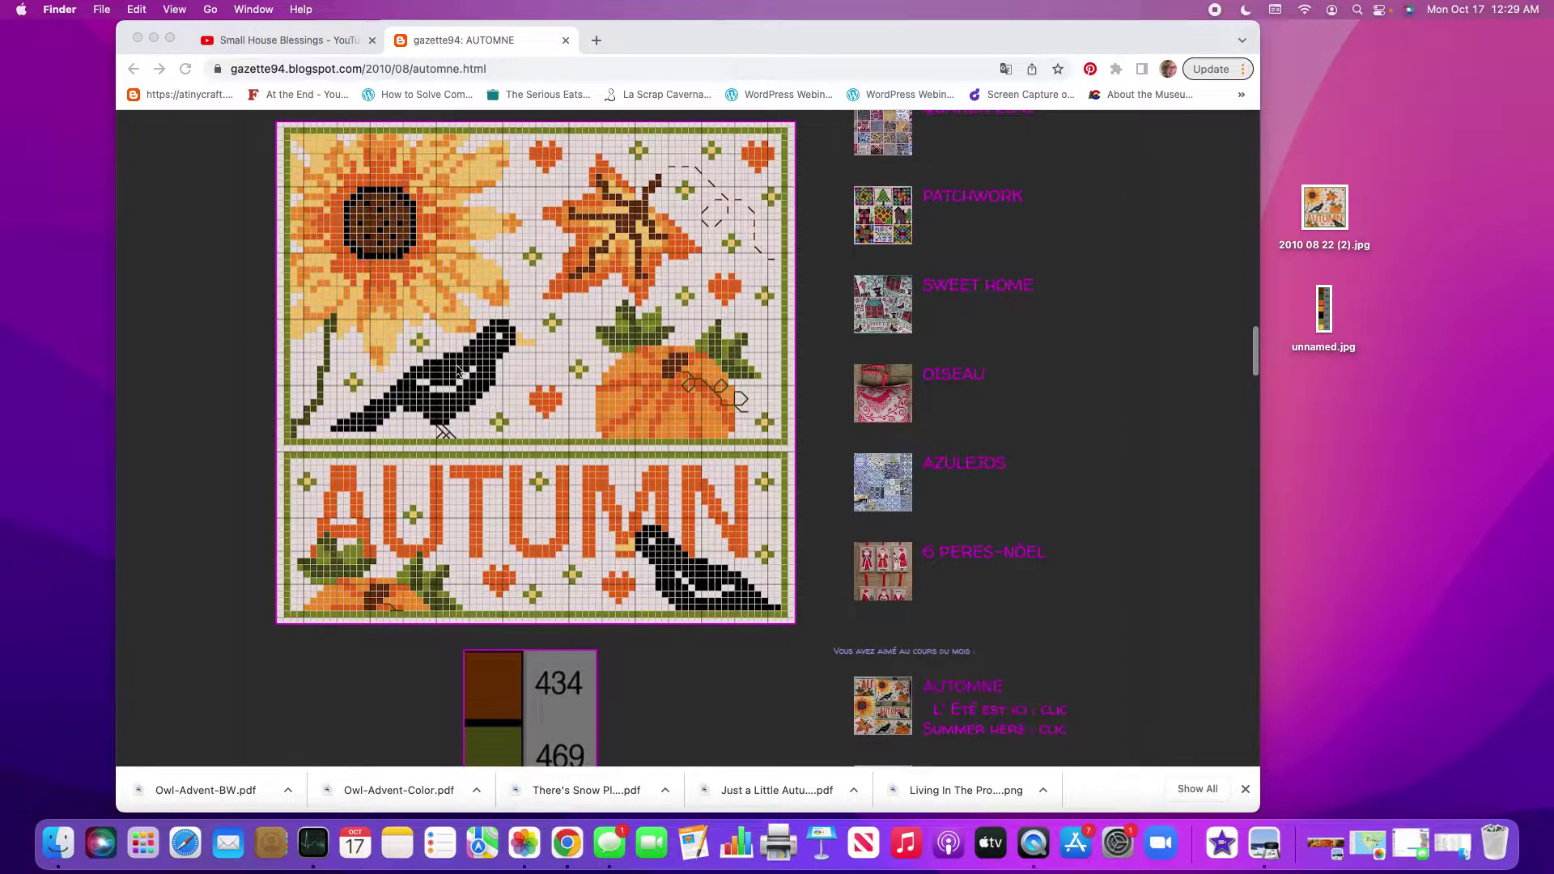
# Step: Save the AUTUMN chart image to the desktop under the name 'Sunflower Pattern'
pyautogui.rightClick(518, 313)
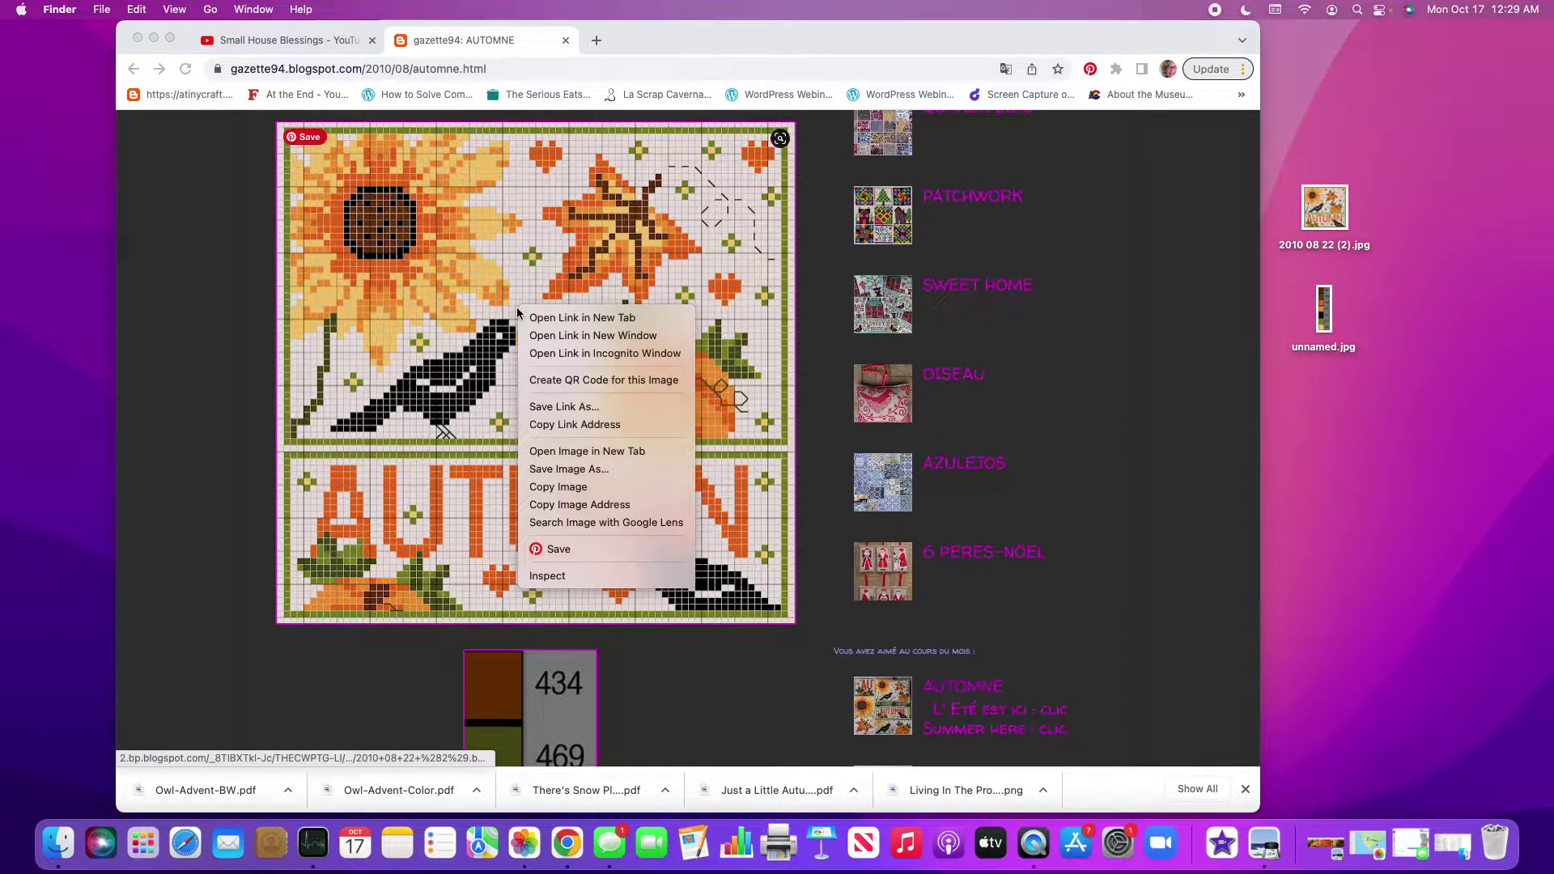
pyautogui.click(565, 470)
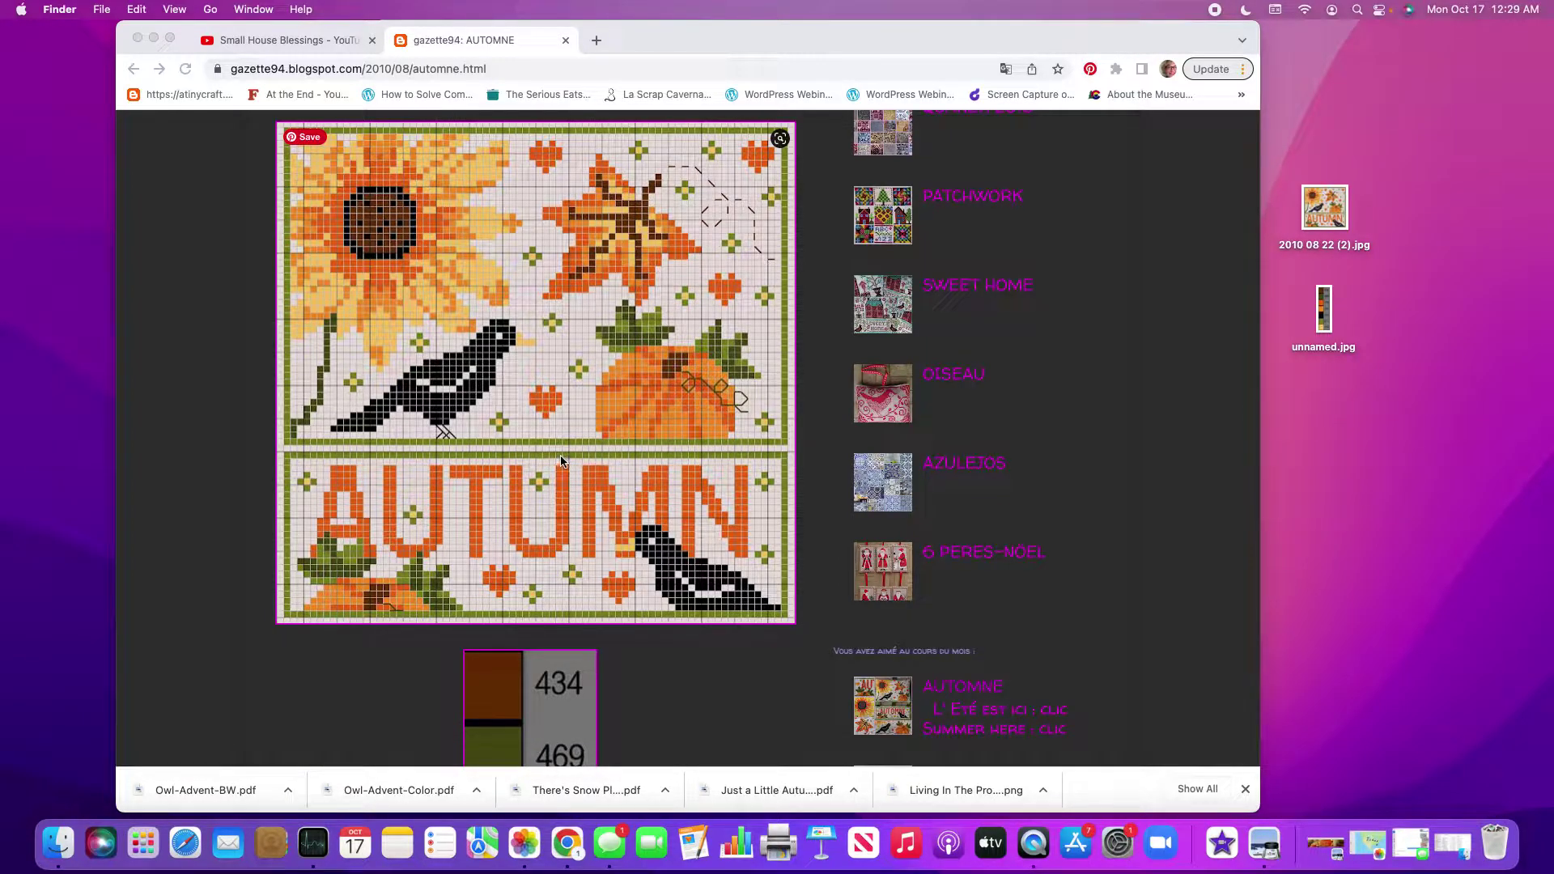
pyautogui.rightClick(560, 455)
pyautogui.click(1052, 438)
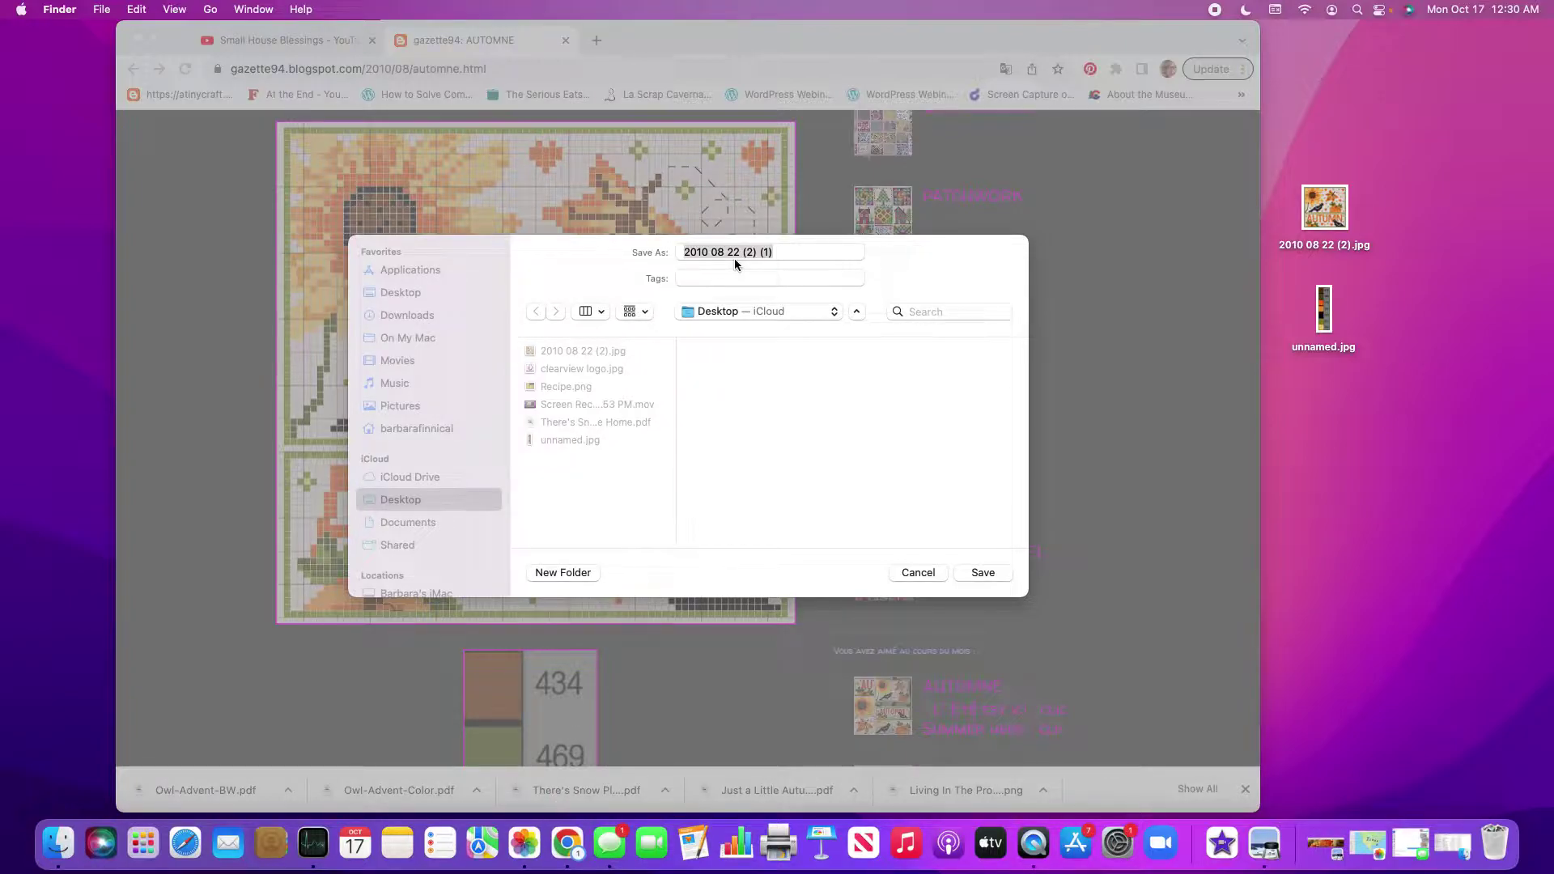
pyautogui.click(786, 250)
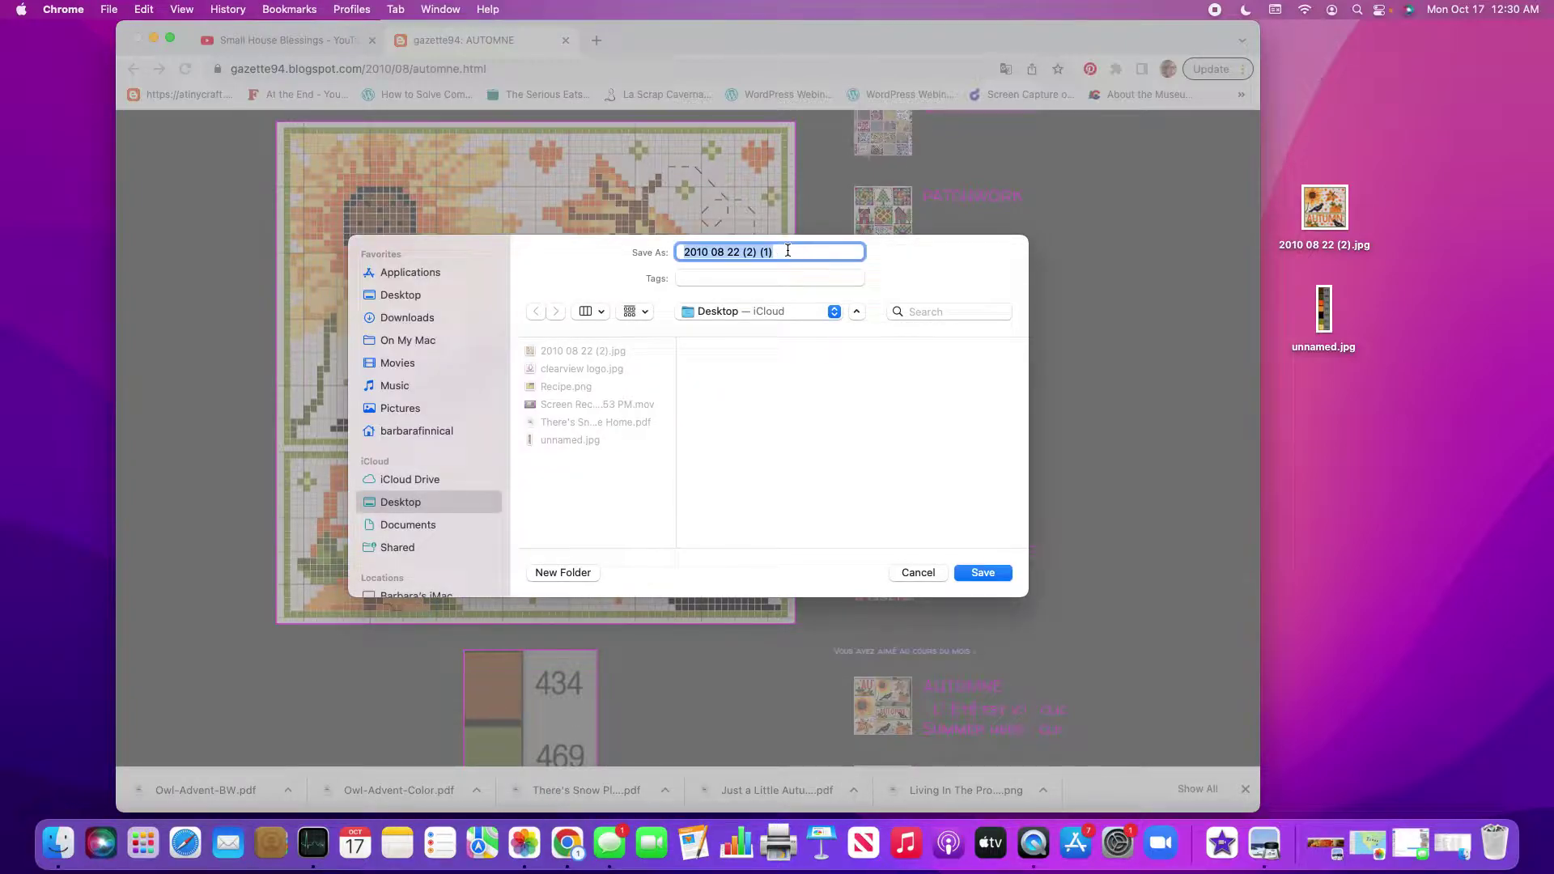
pyautogui.write('Sunflower Pattern')
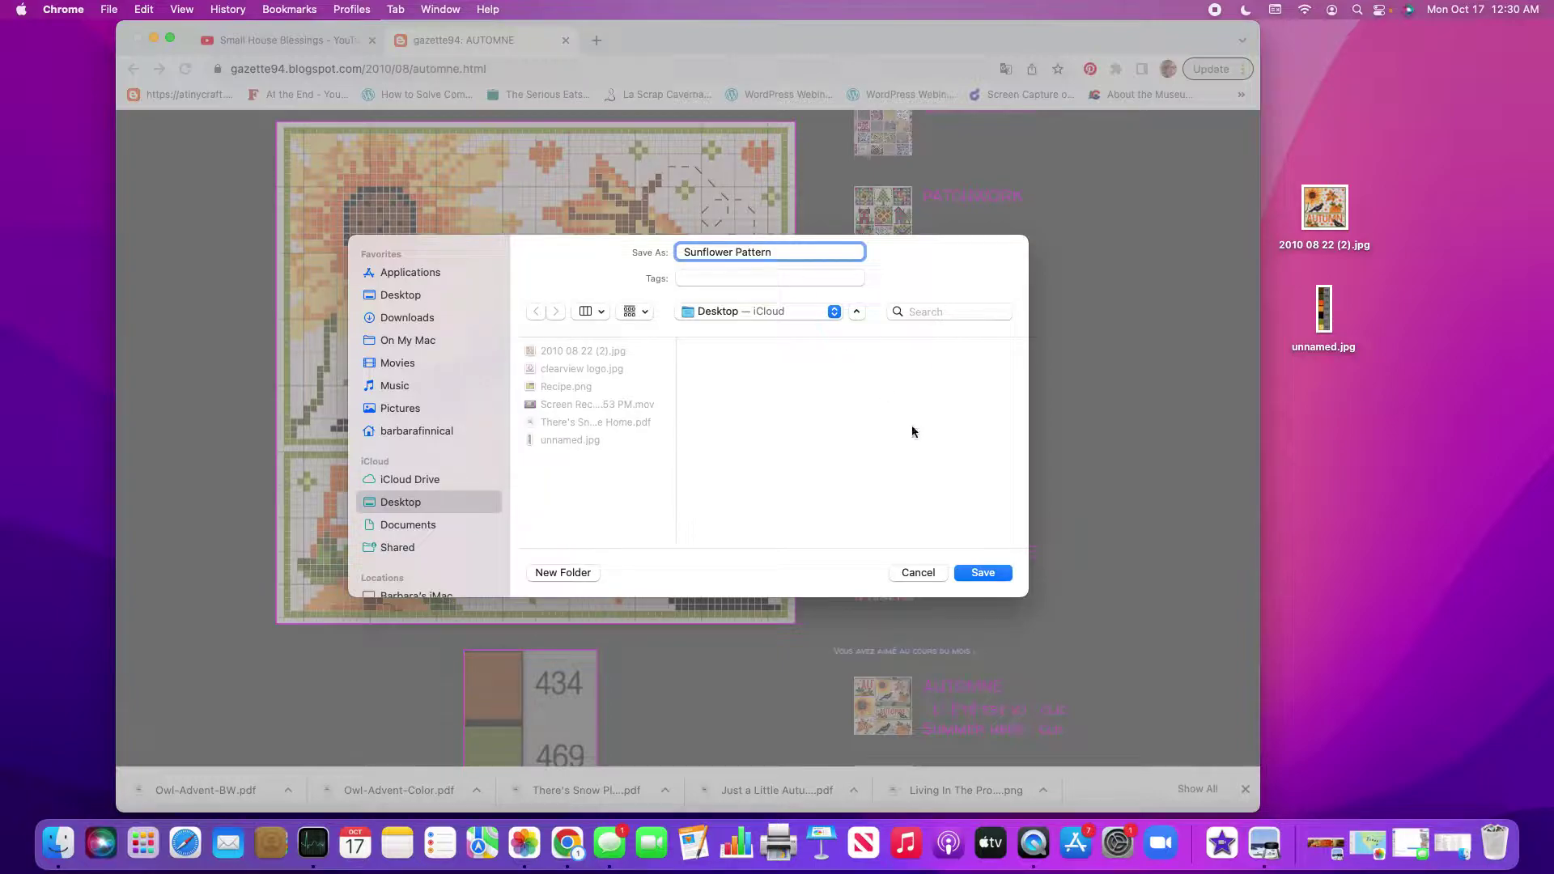
pyautogui.click(982, 572)
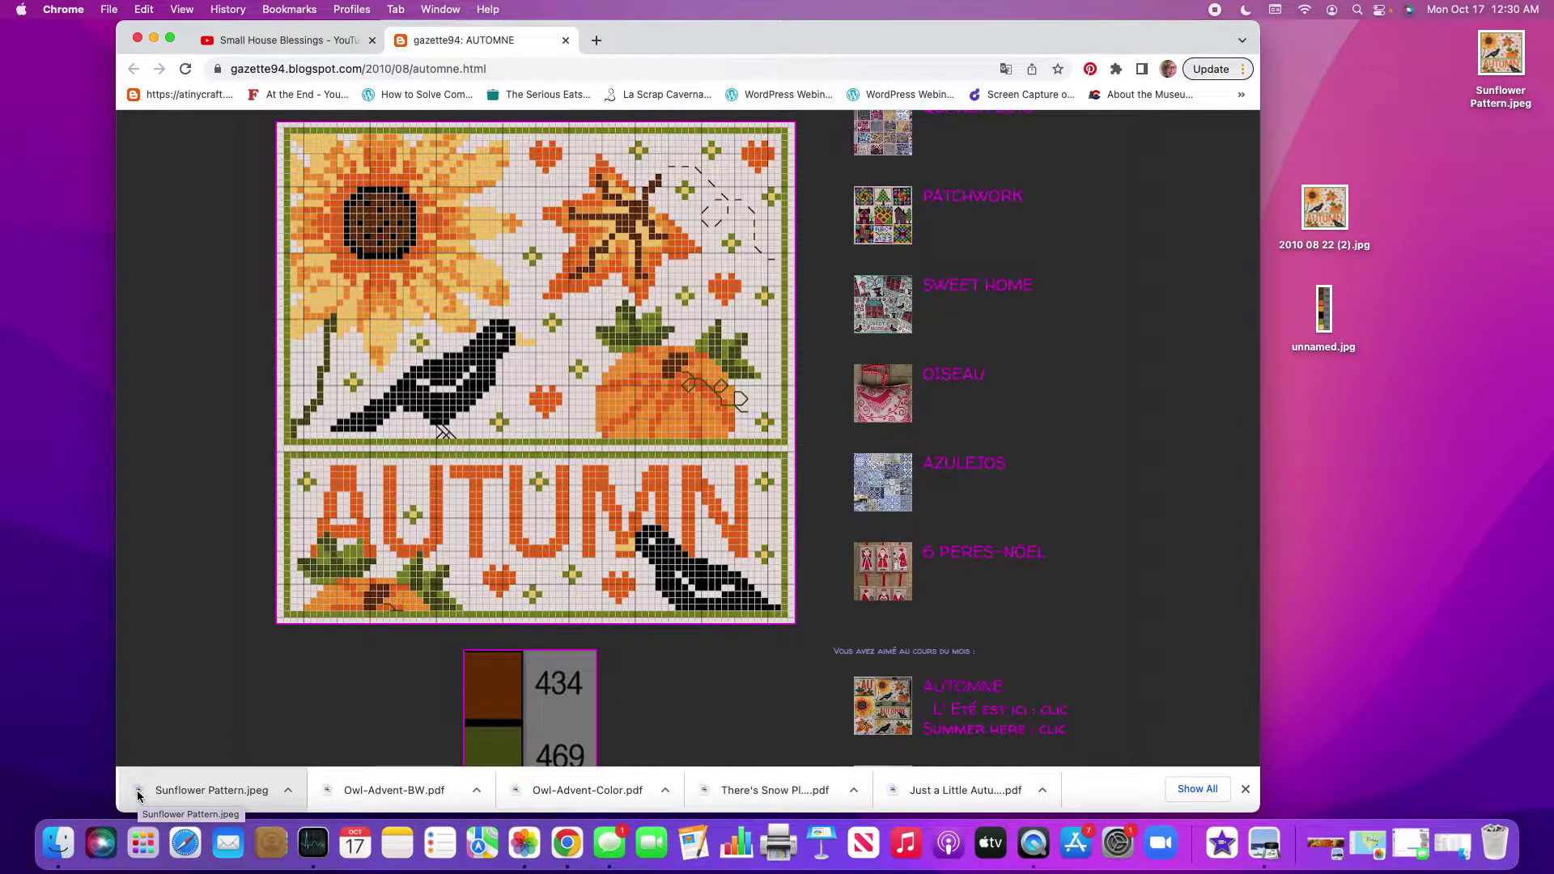
# Step: Copy the Sunflower Pattern.jpeg download to the desktop, then move that desktop copy to the Trash
pyautogui.moveTo(137, 795); pyautogui.dragTo(1363, 467)
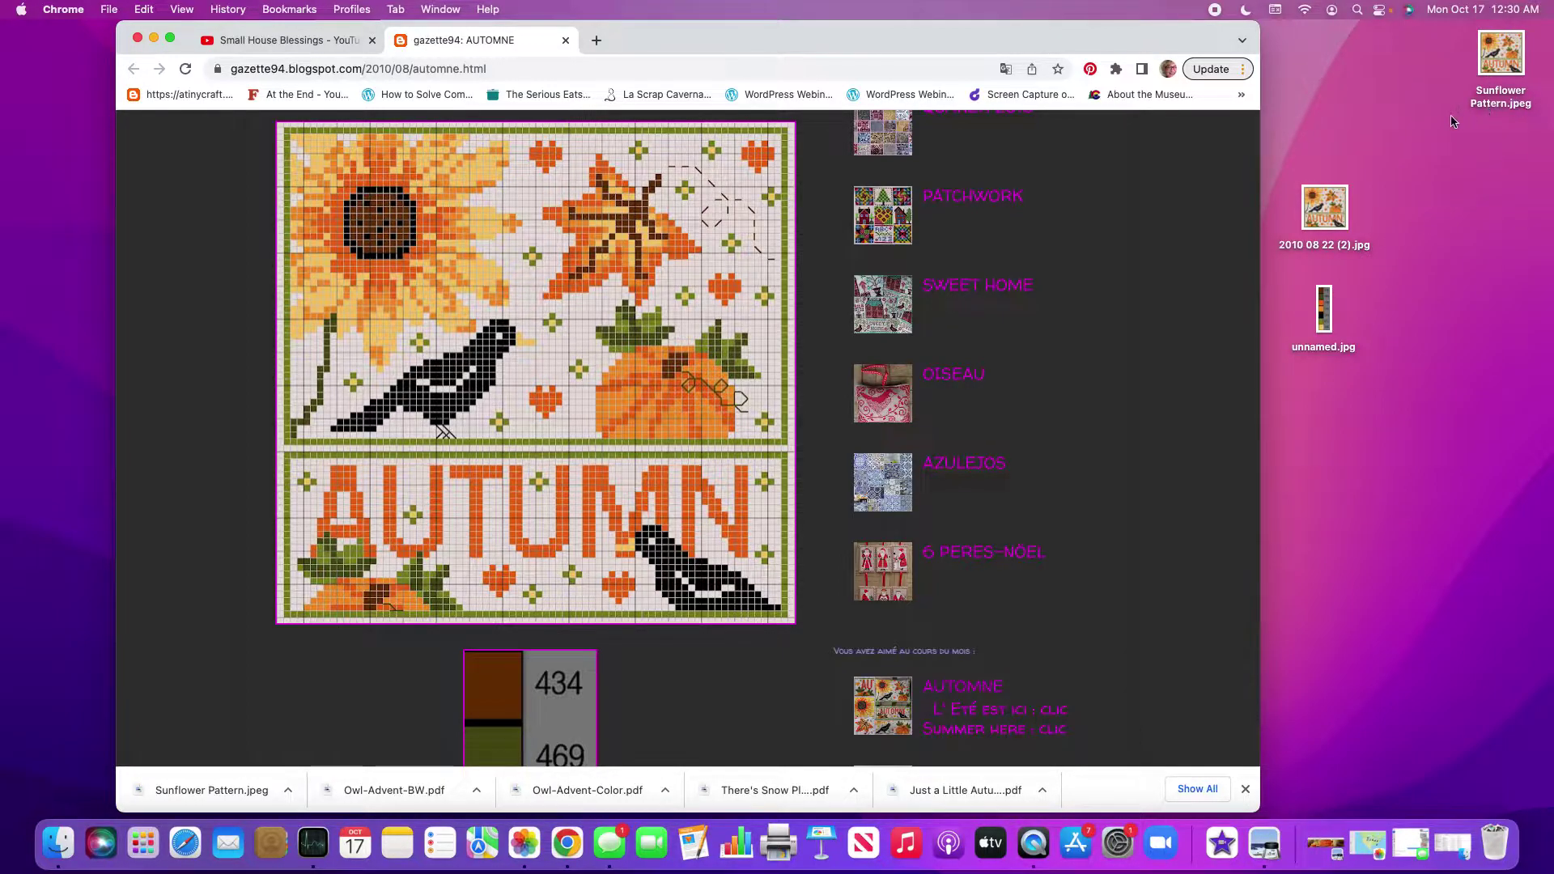
pyautogui.moveTo(1499, 58); pyautogui.dragTo(1504, 837)
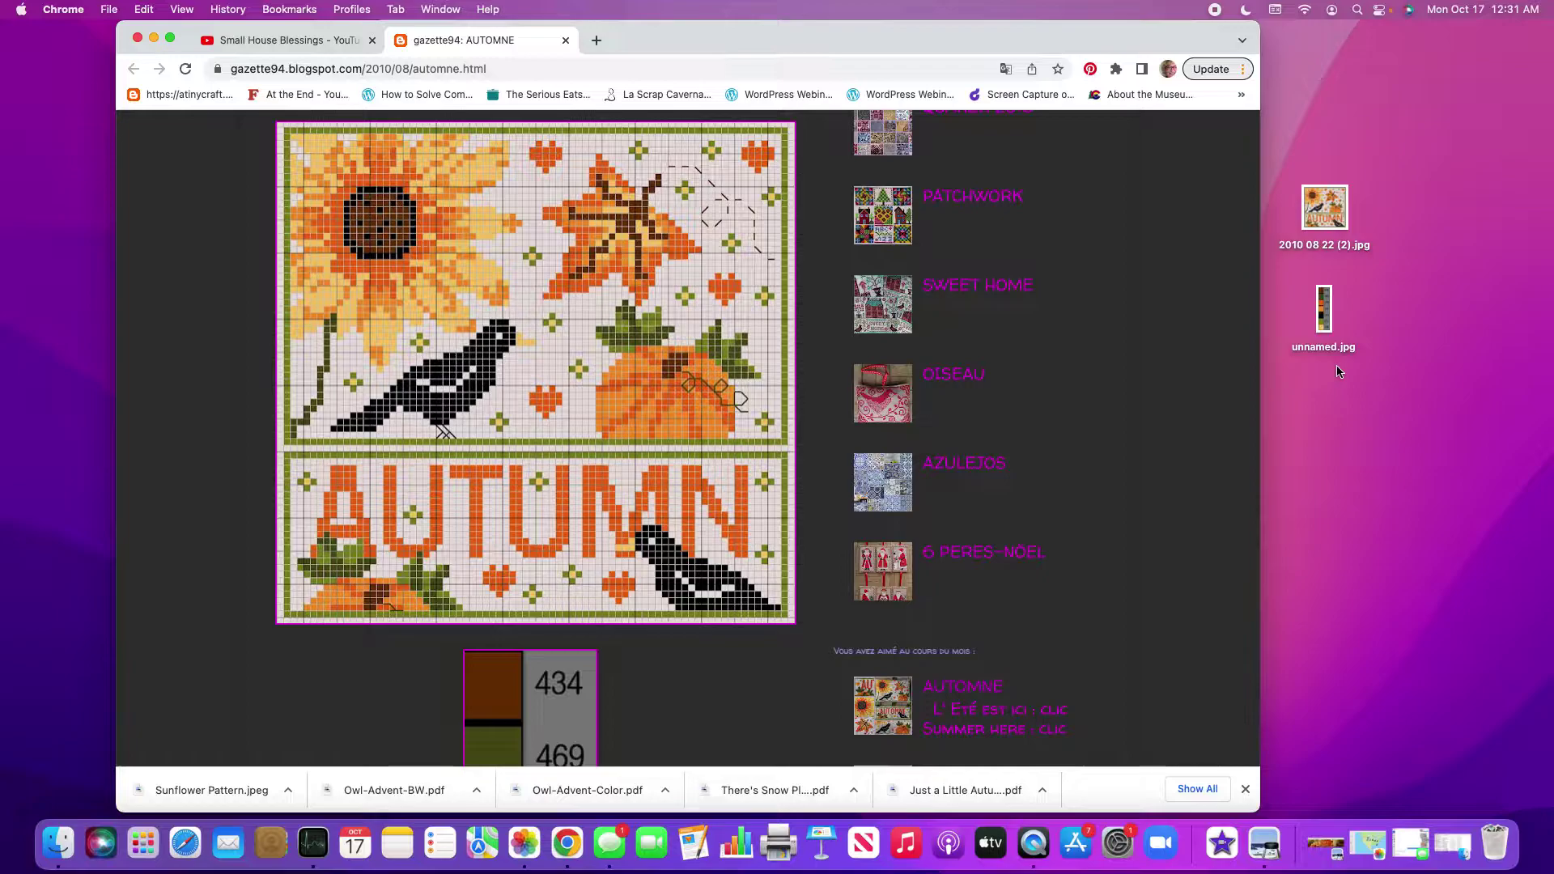
# Step: Go to the FedEx website in a new tab
pyautogui.click(596, 40)
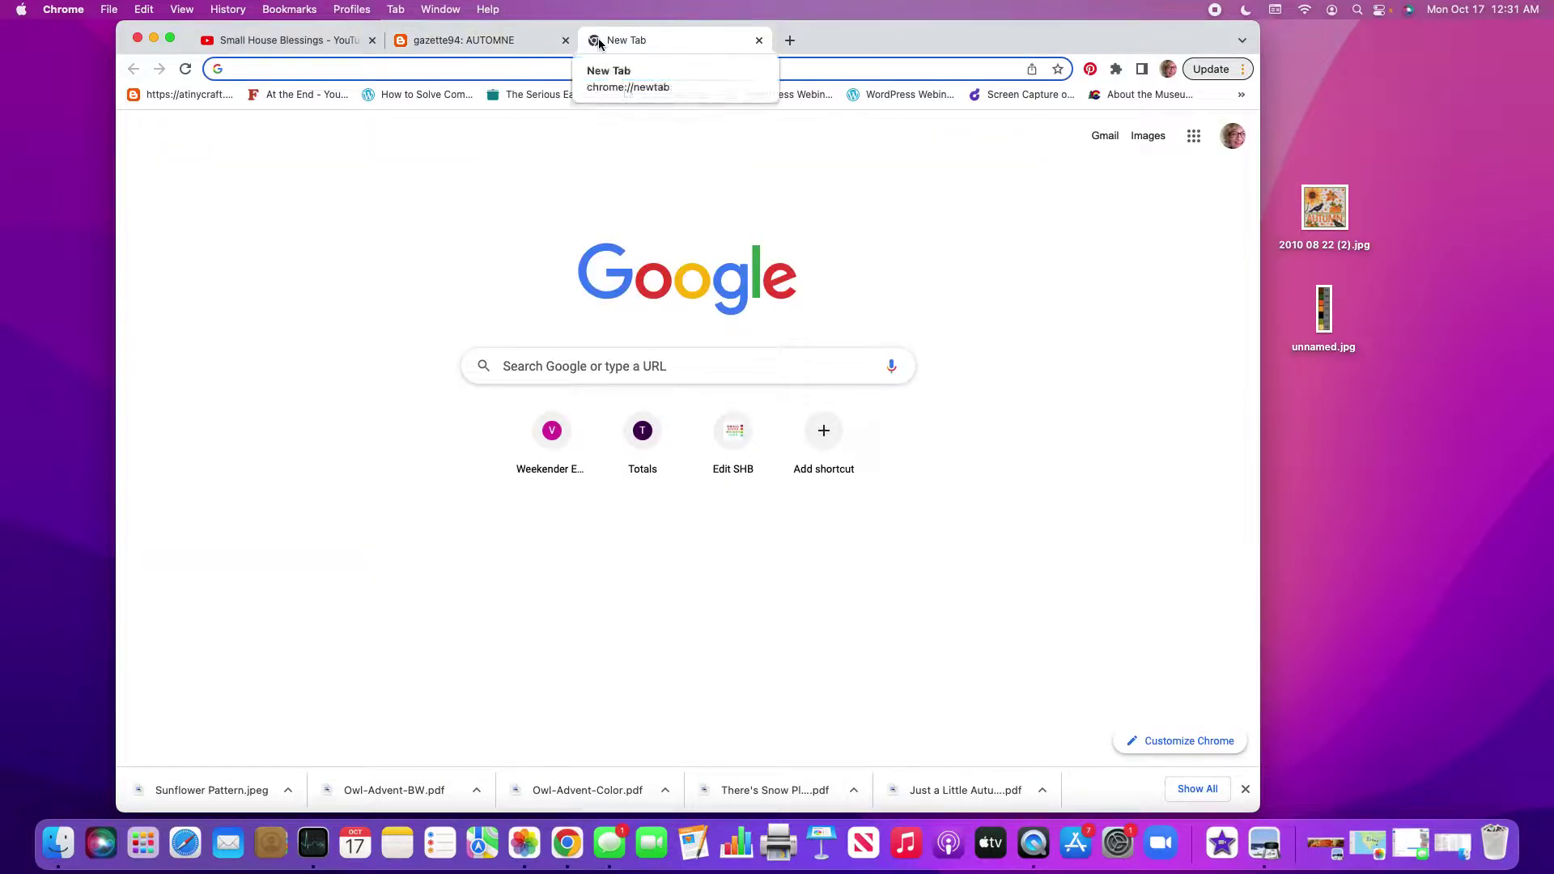
pyautogui.write('fed')
pyautogui.press('Return')
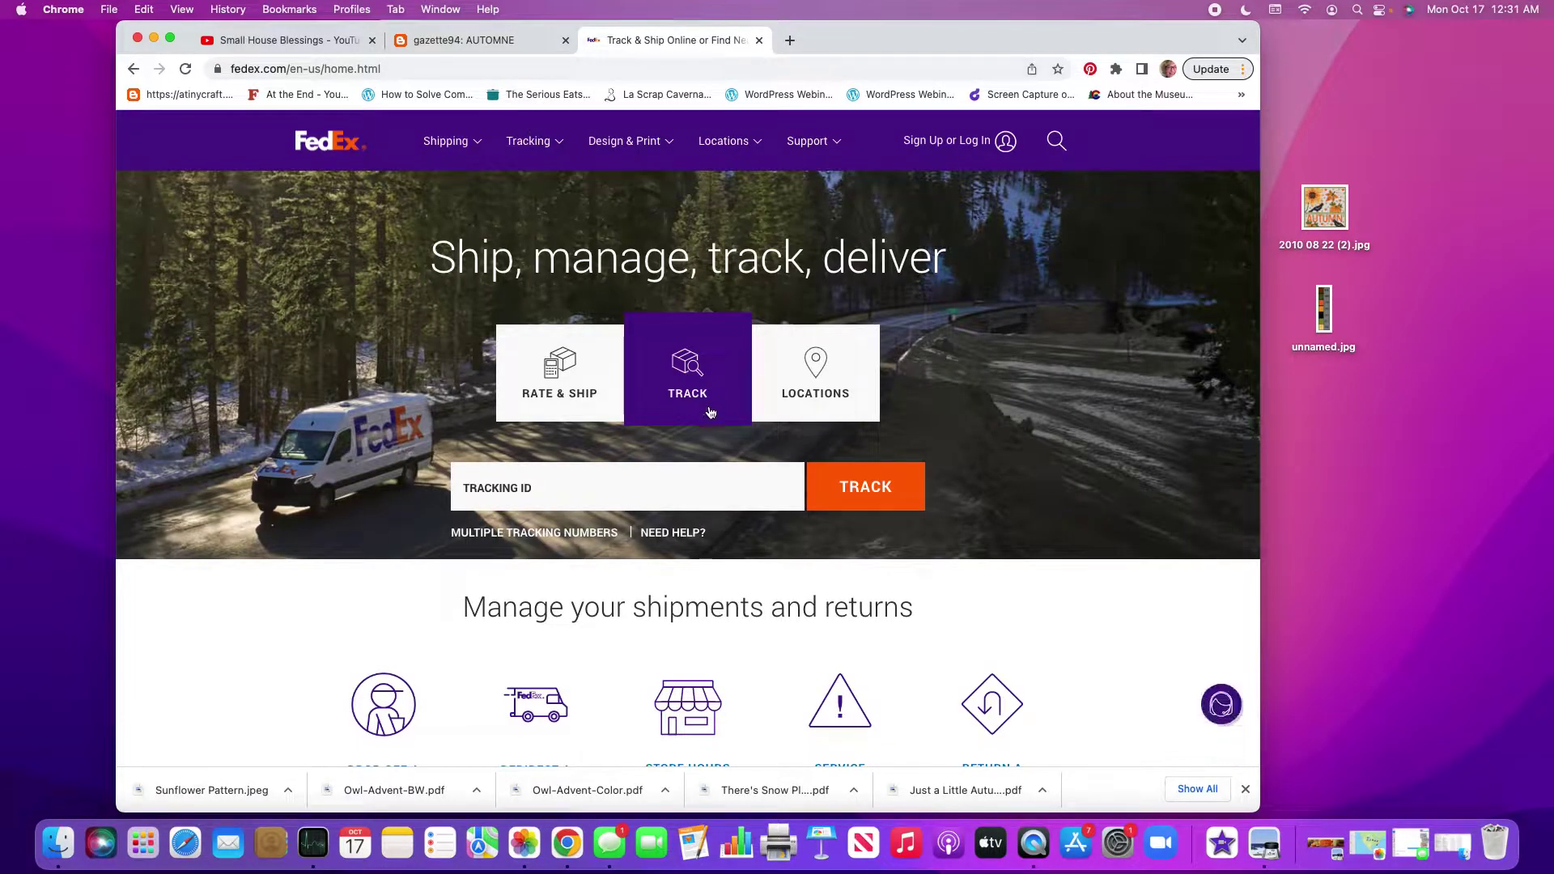
# Step: Search FedEx locations near Kenneth City, FL 33709 and pan the results map
pyautogui.click(816, 368)
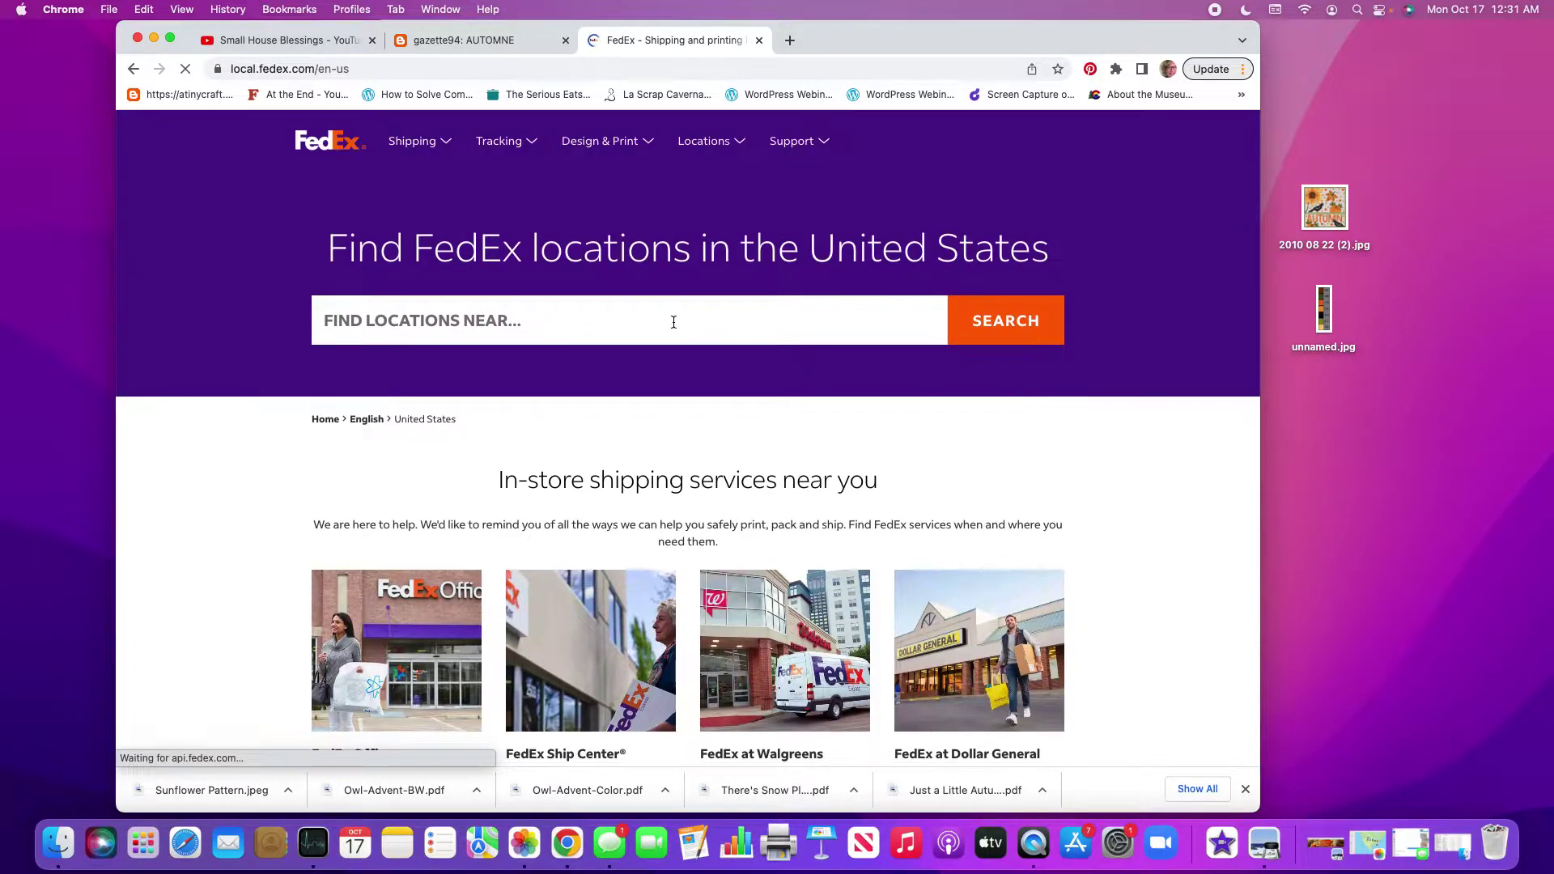
pyautogui.click(656, 323)
pyautogui.write('33709')
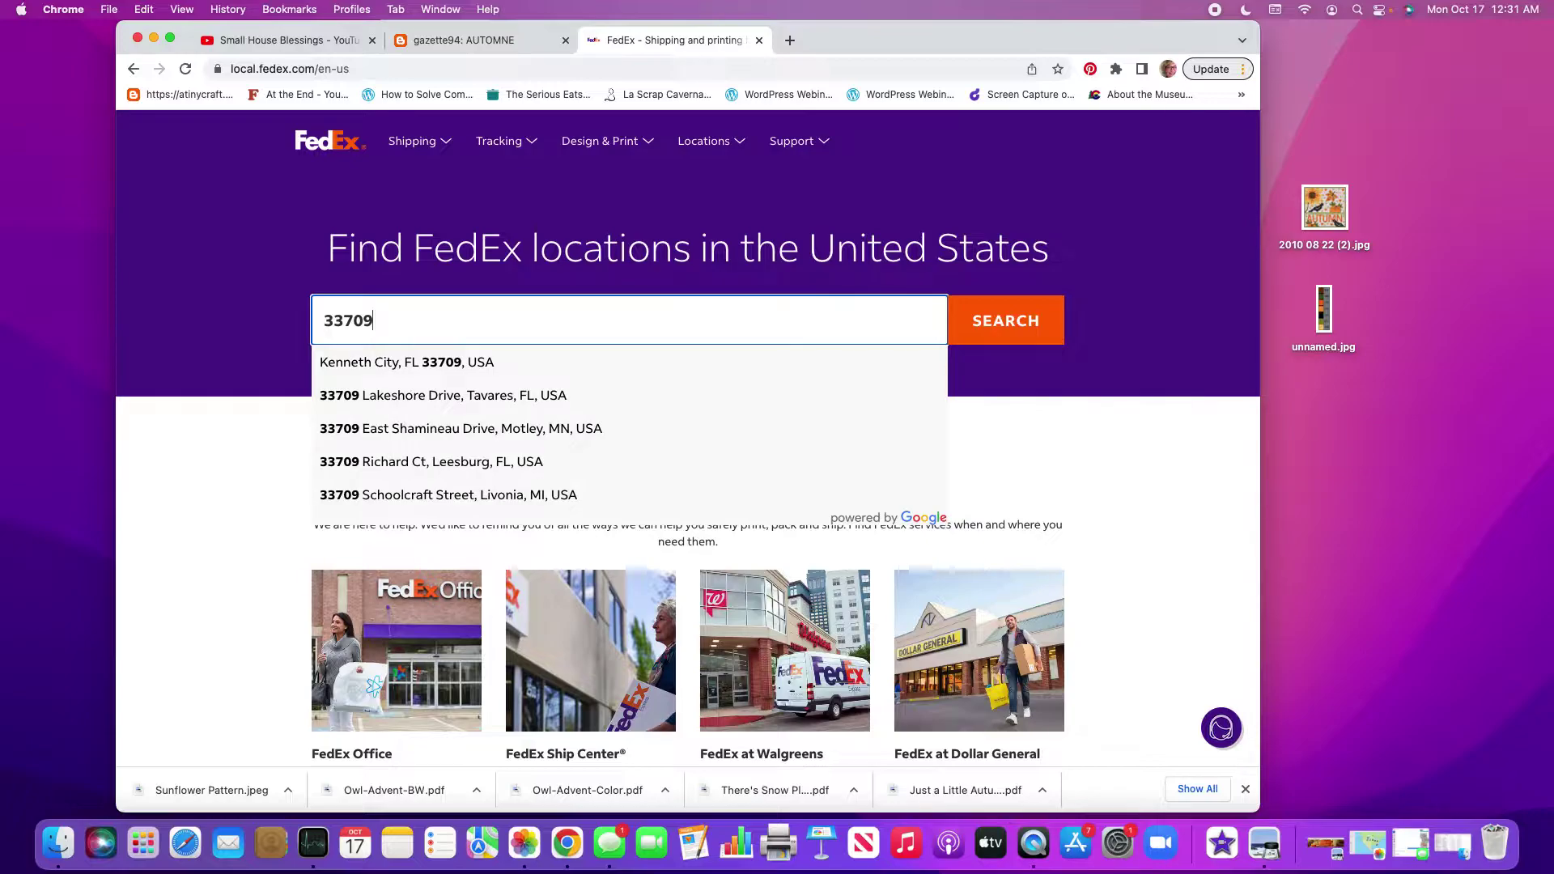
pyautogui.click(502, 361)
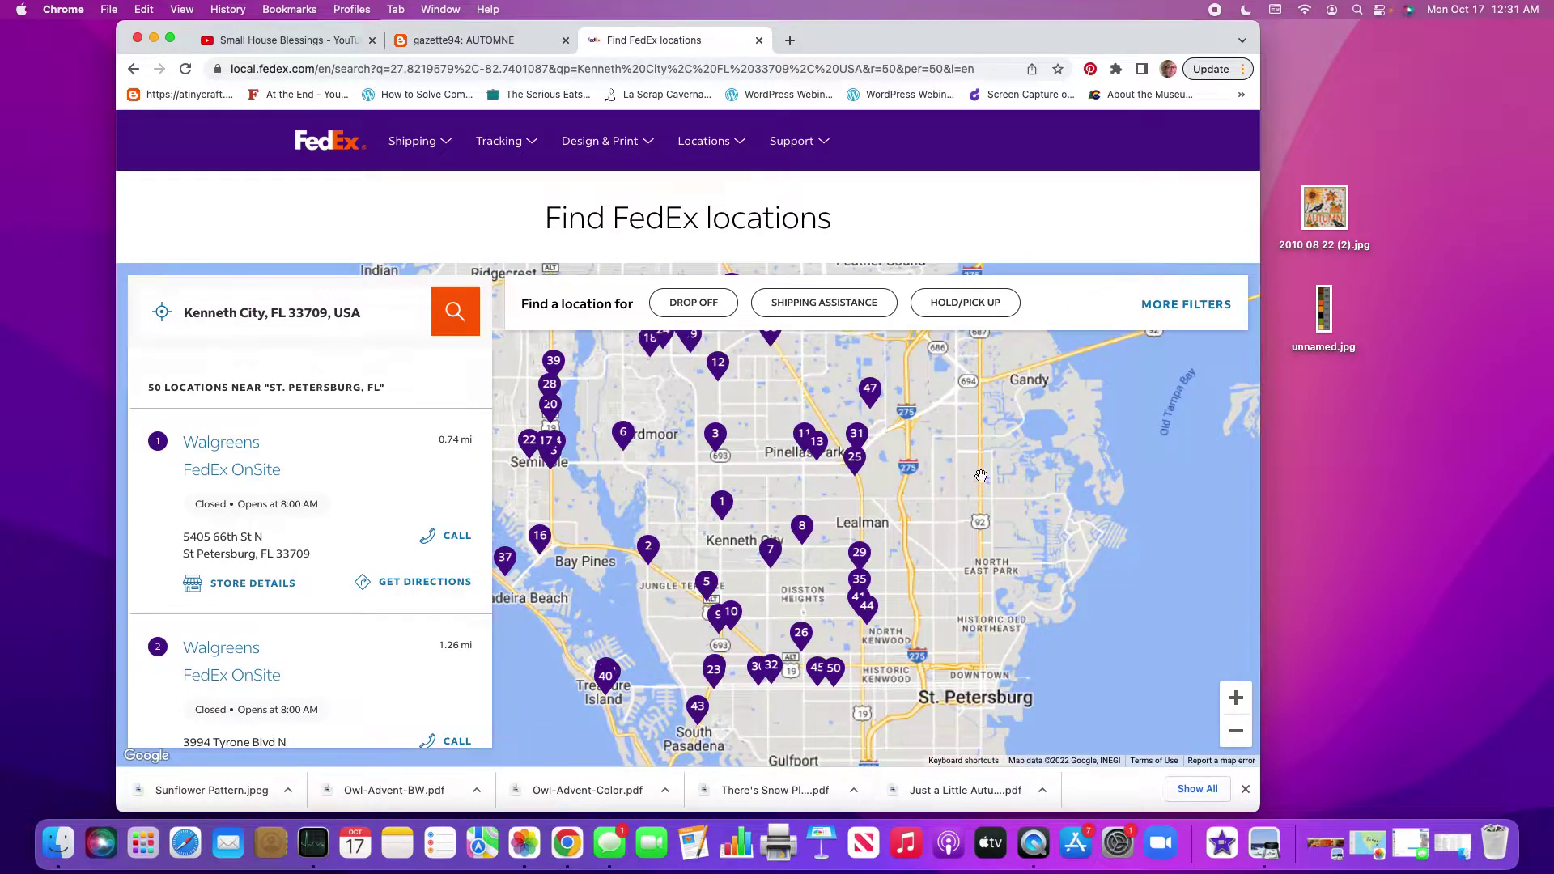
pyautogui.moveTo(952, 549); pyautogui.dragTo(1027, 544)
pyautogui.scroll(-2, 1021, 538)
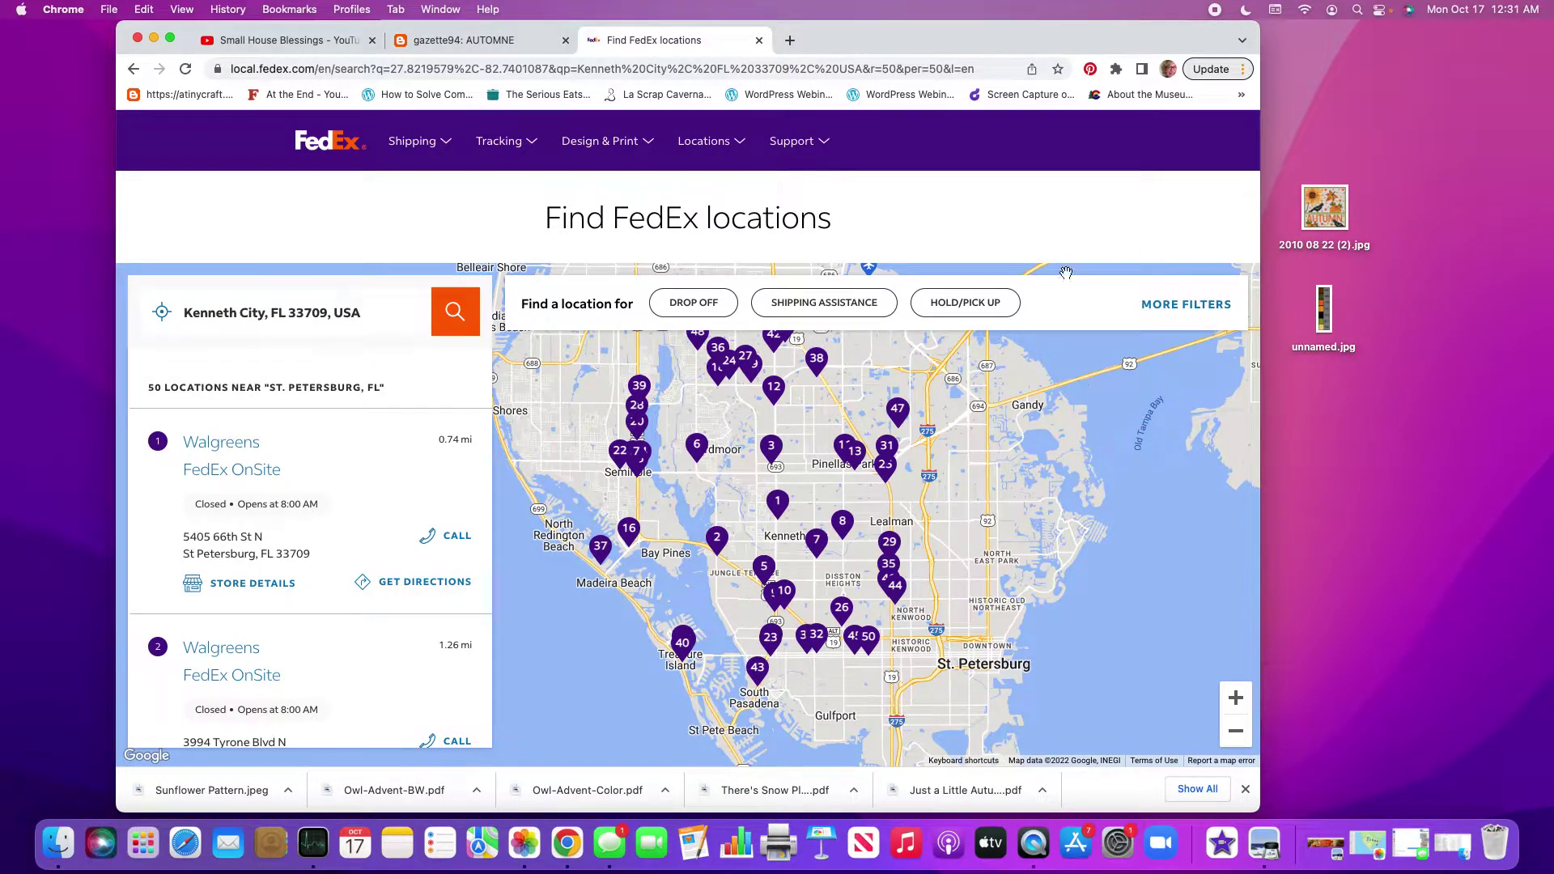
# Step: Filter the locations to Copy and print services, then zoom the map toward St. Petersburg
pyautogui.click(1183, 309)
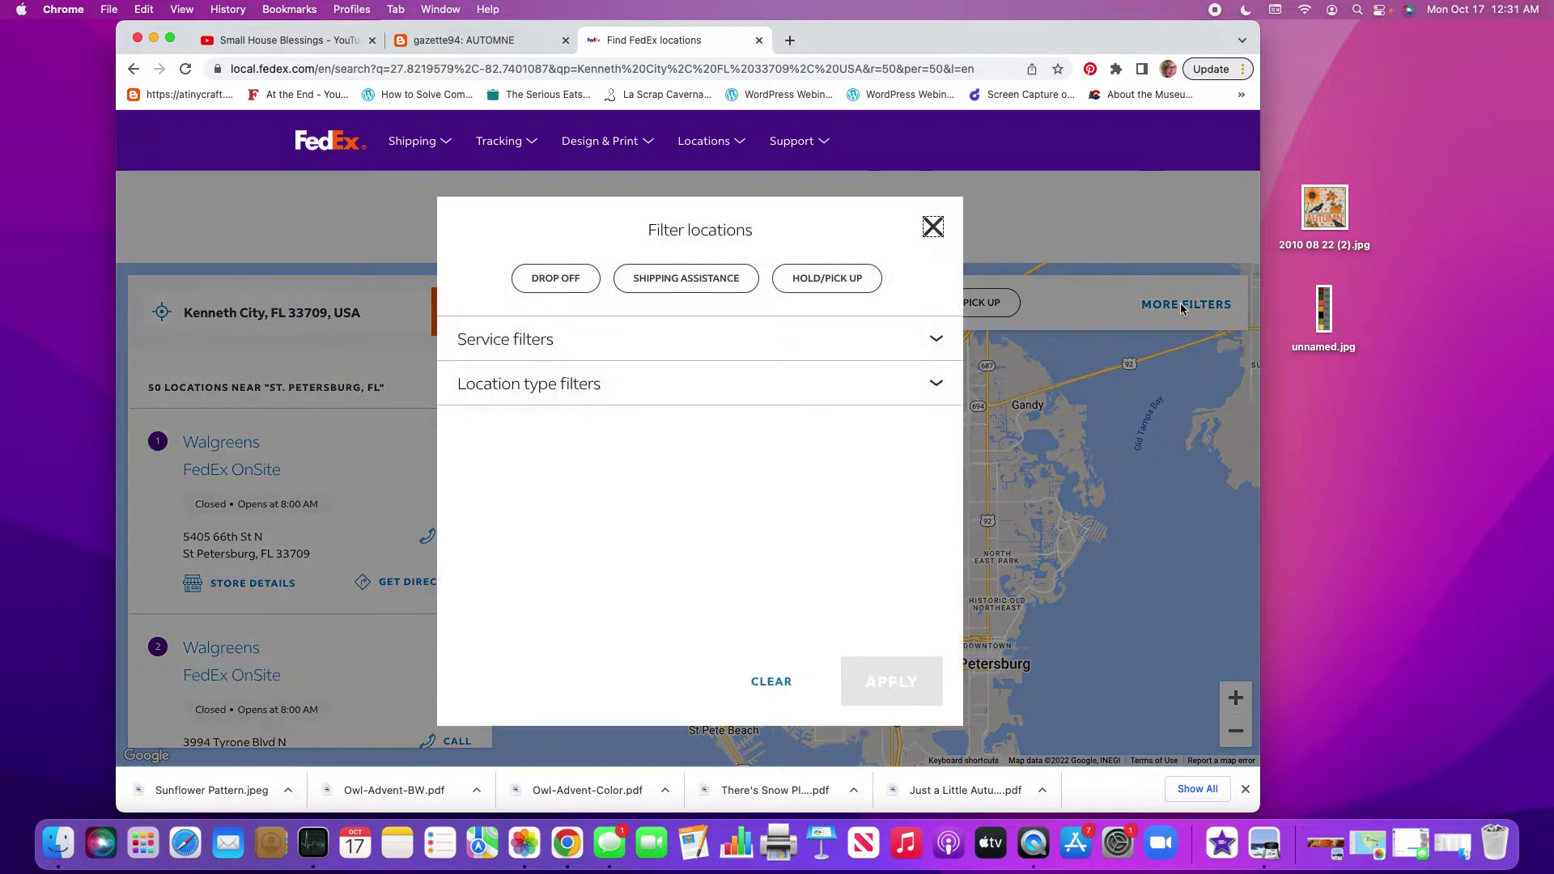
pyautogui.click(933, 339)
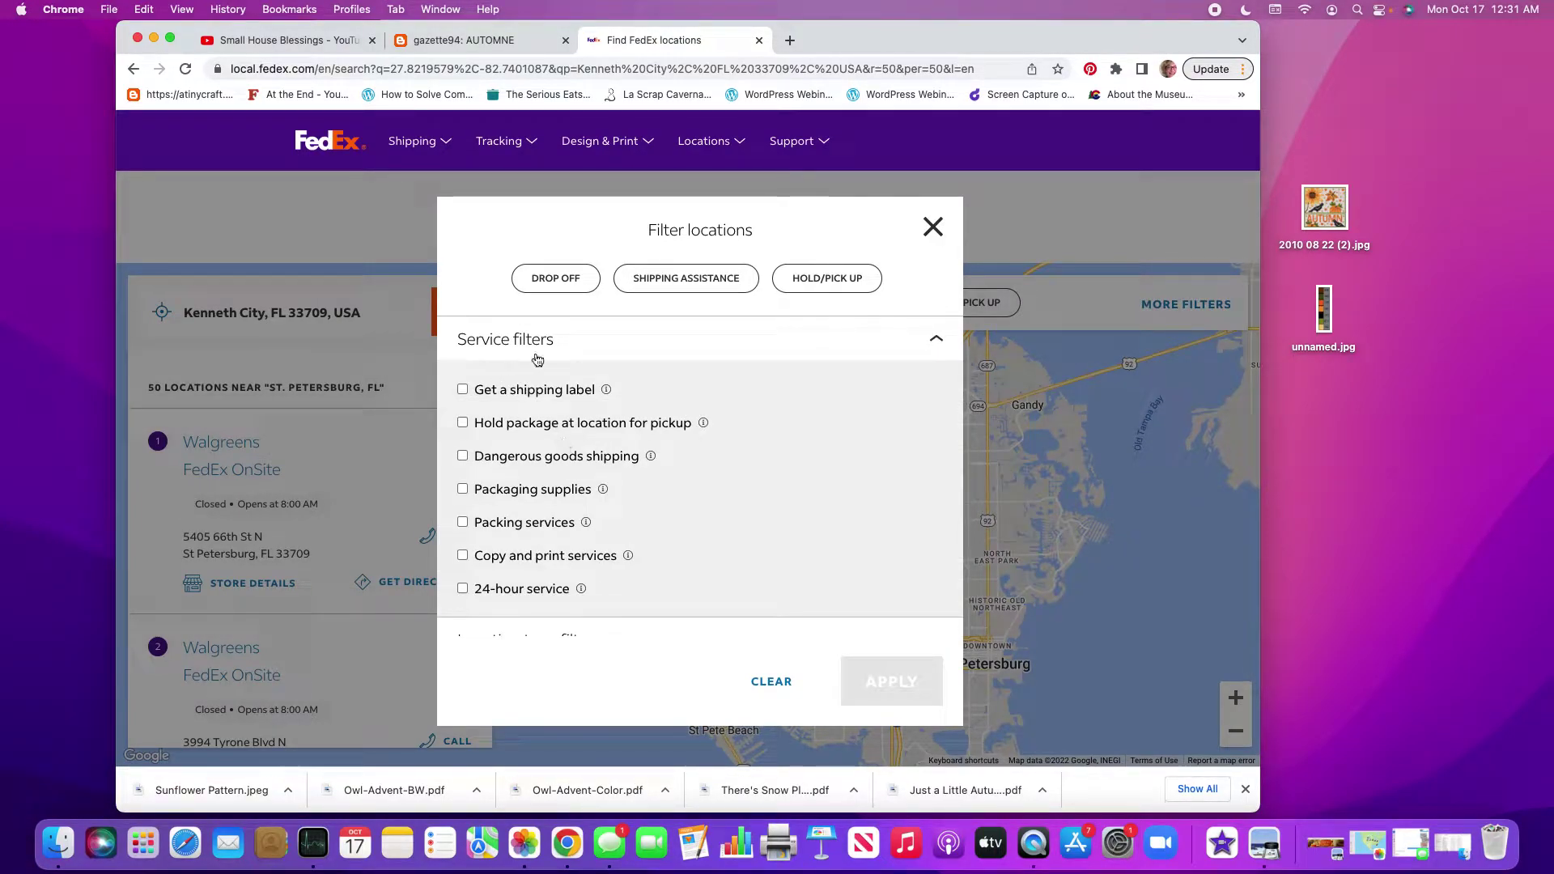
pyautogui.click(463, 556)
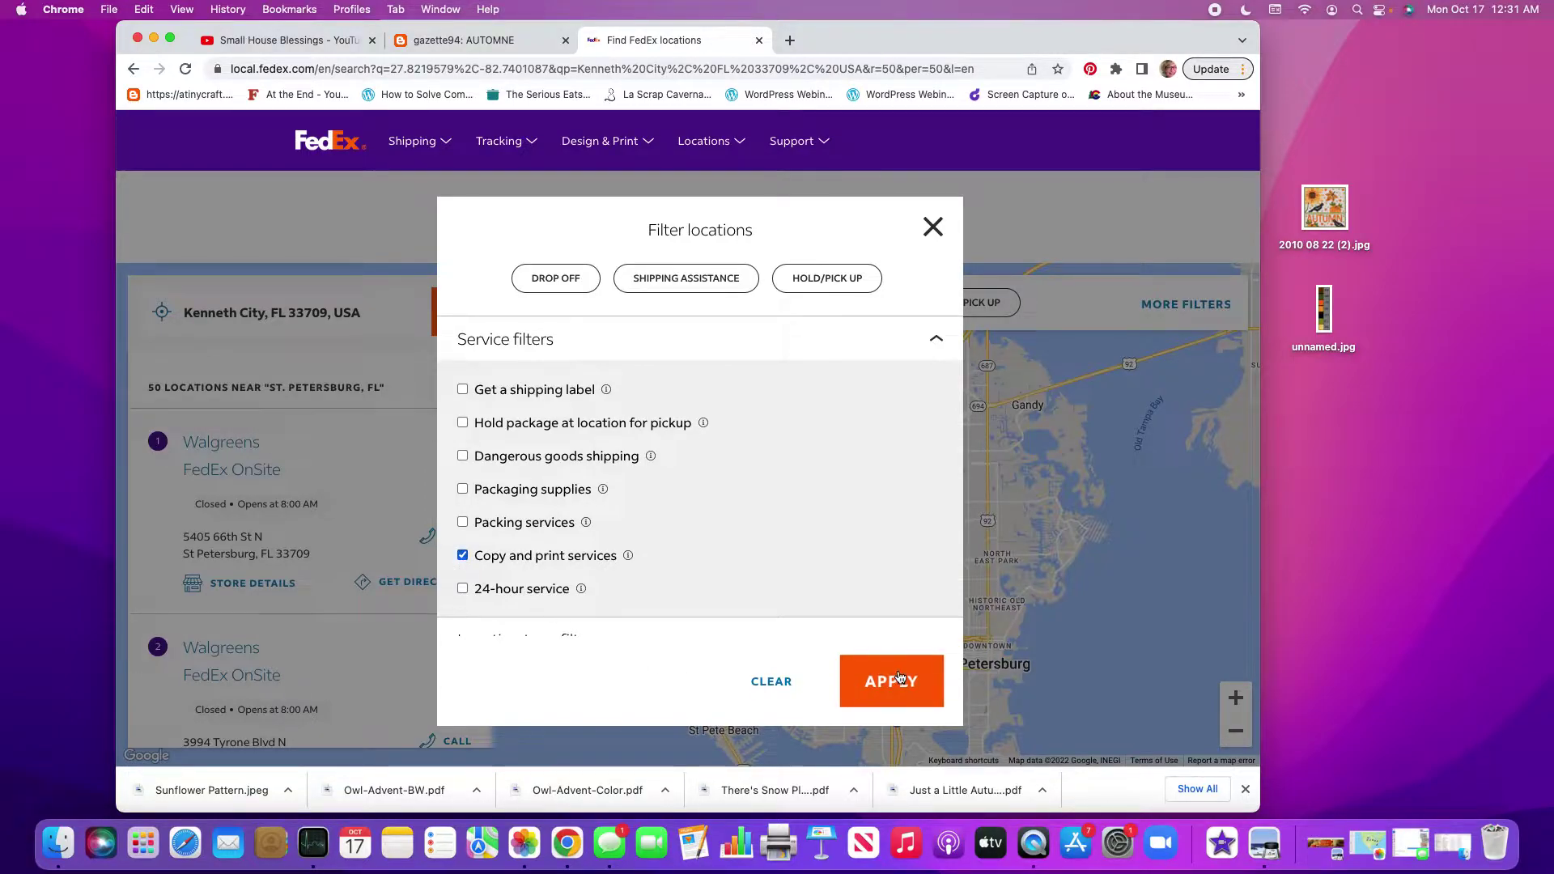
pyautogui.click(900, 679)
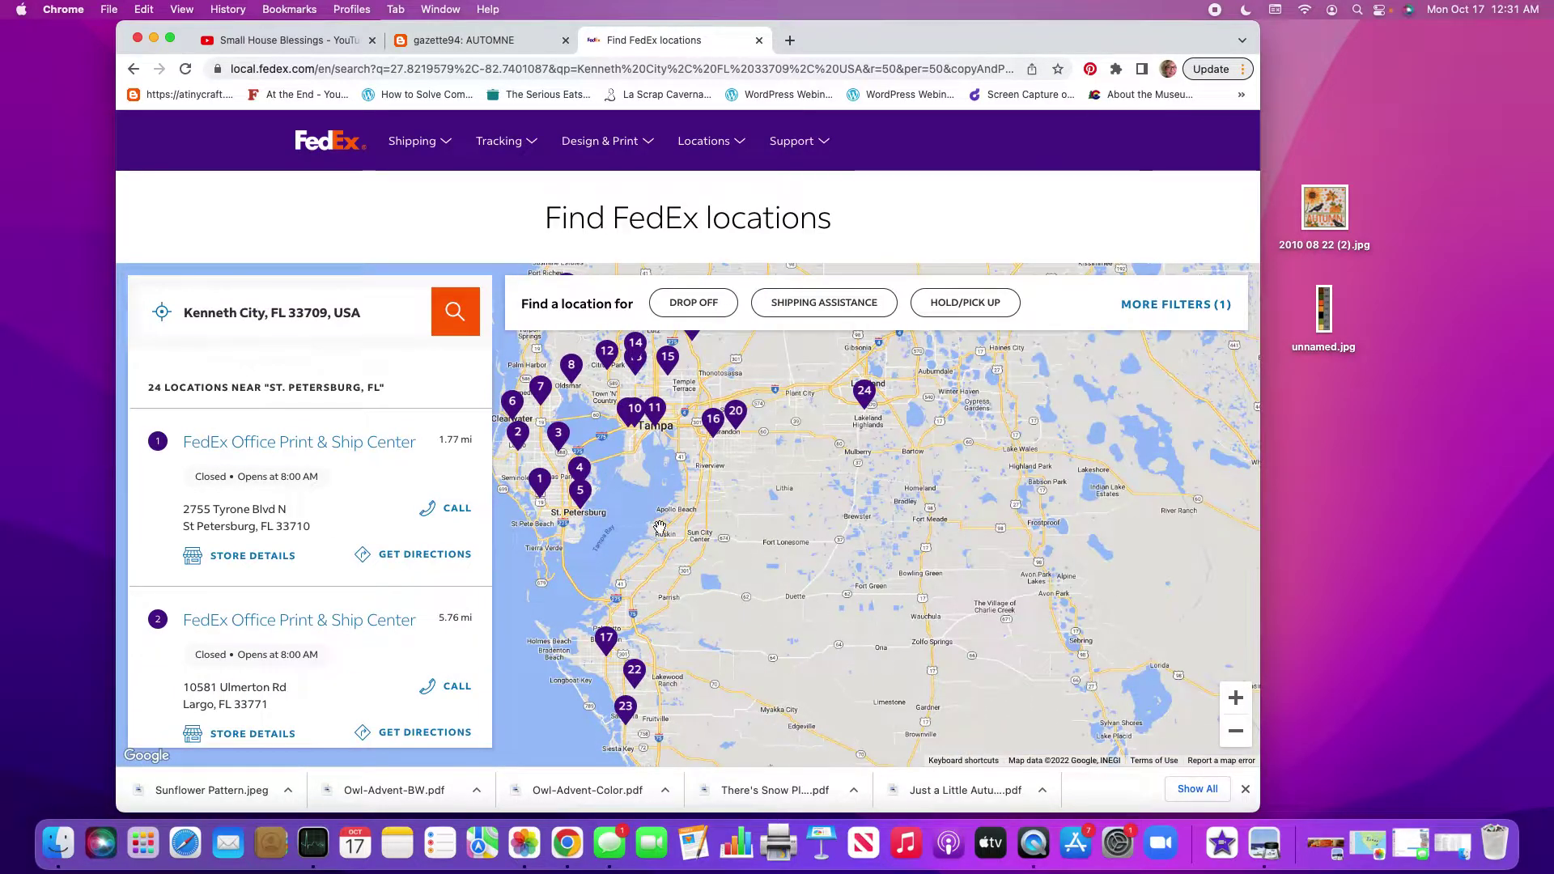
pyautogui.scroll(-3, 890, 598)
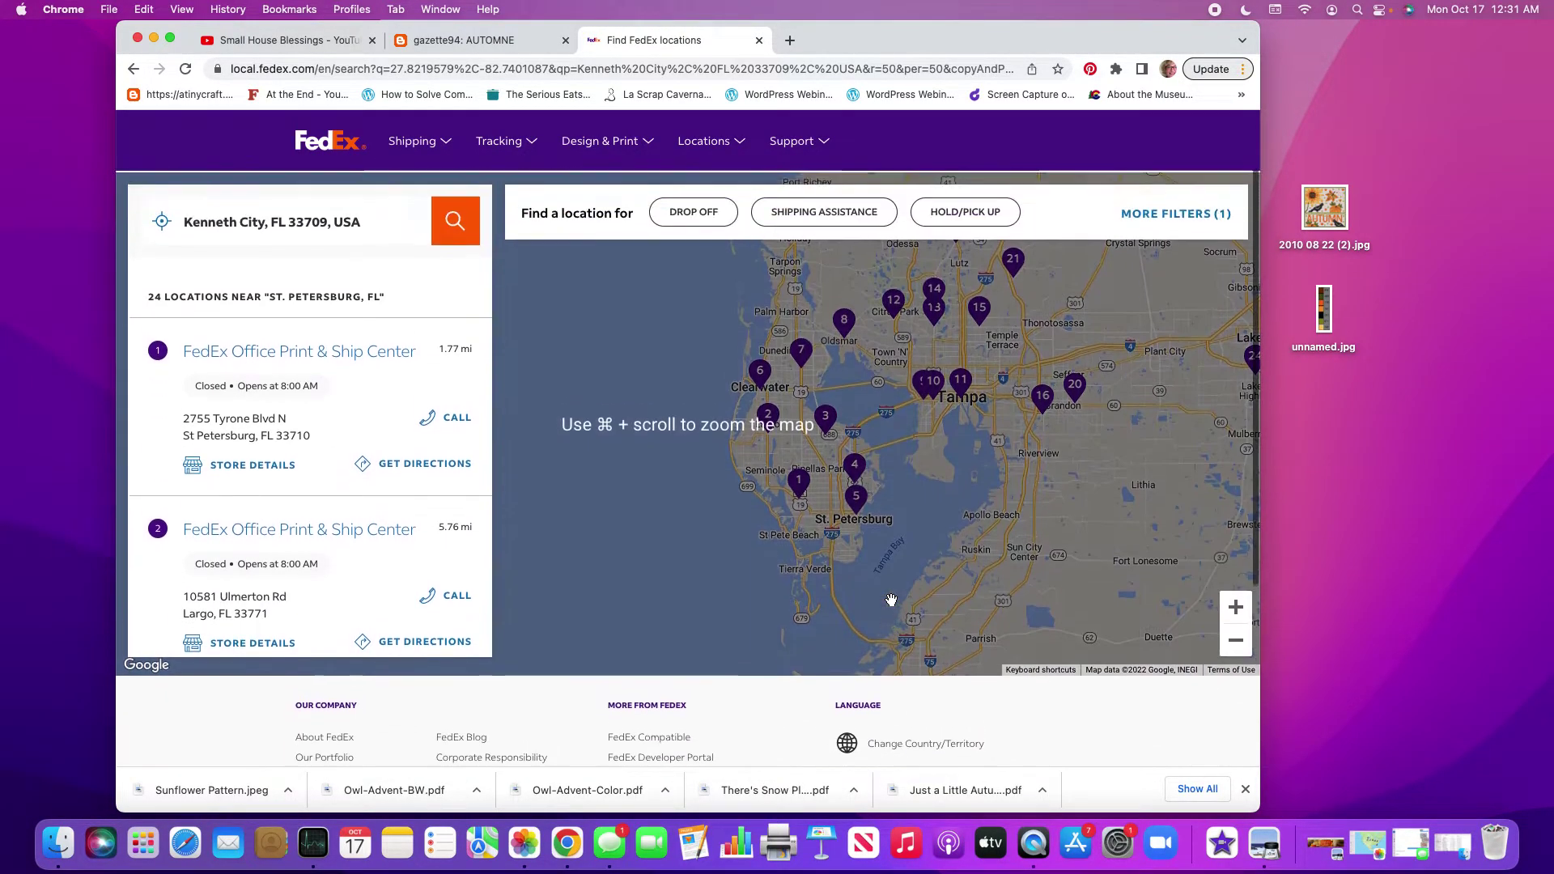
pyautogui.click(1235, 607)
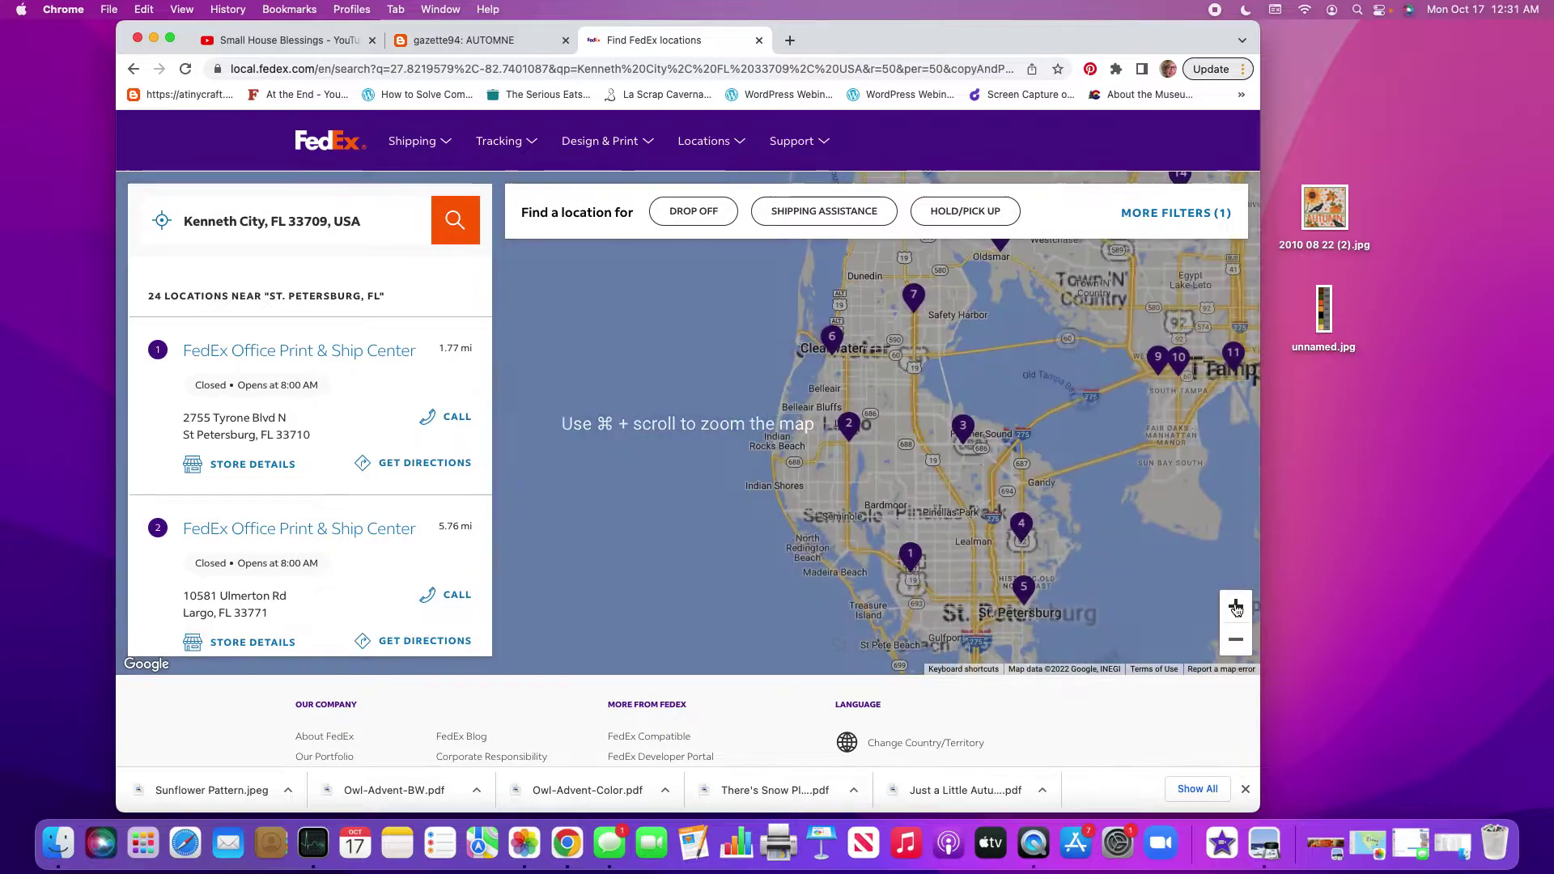
# Step: Open the store page for the FedEx Office Print & Ship Center at 2755 Tyrone Blvd N from map marker 1
pyautogui.moveTo(904, 489); pyautogui.dragTo(790, 395)
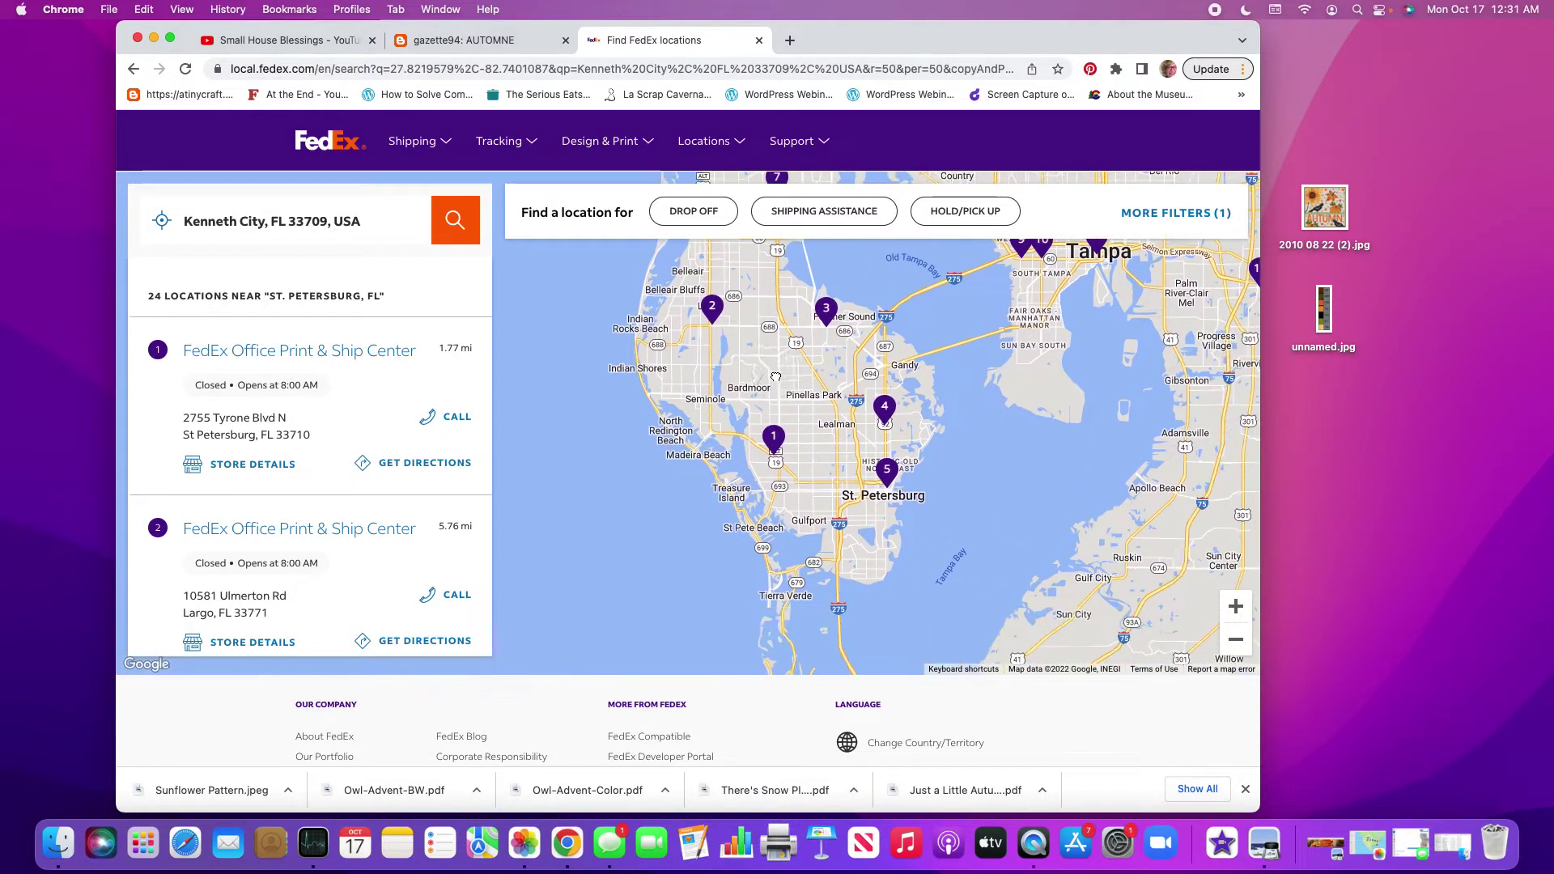
pyautogui.click(774, 434)
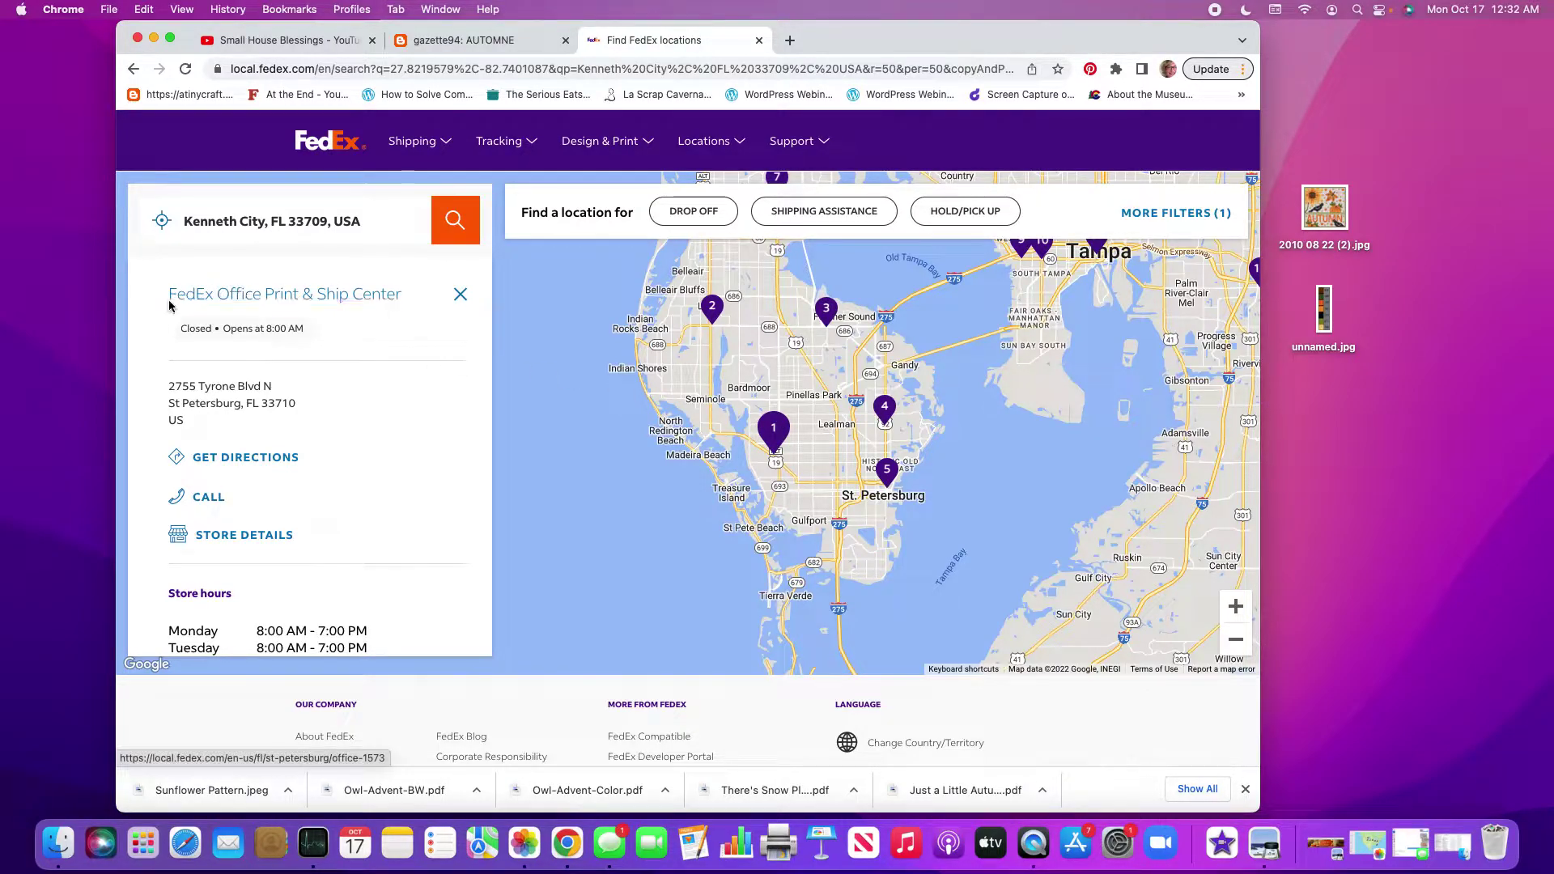
pyautogui.click(263, 296)
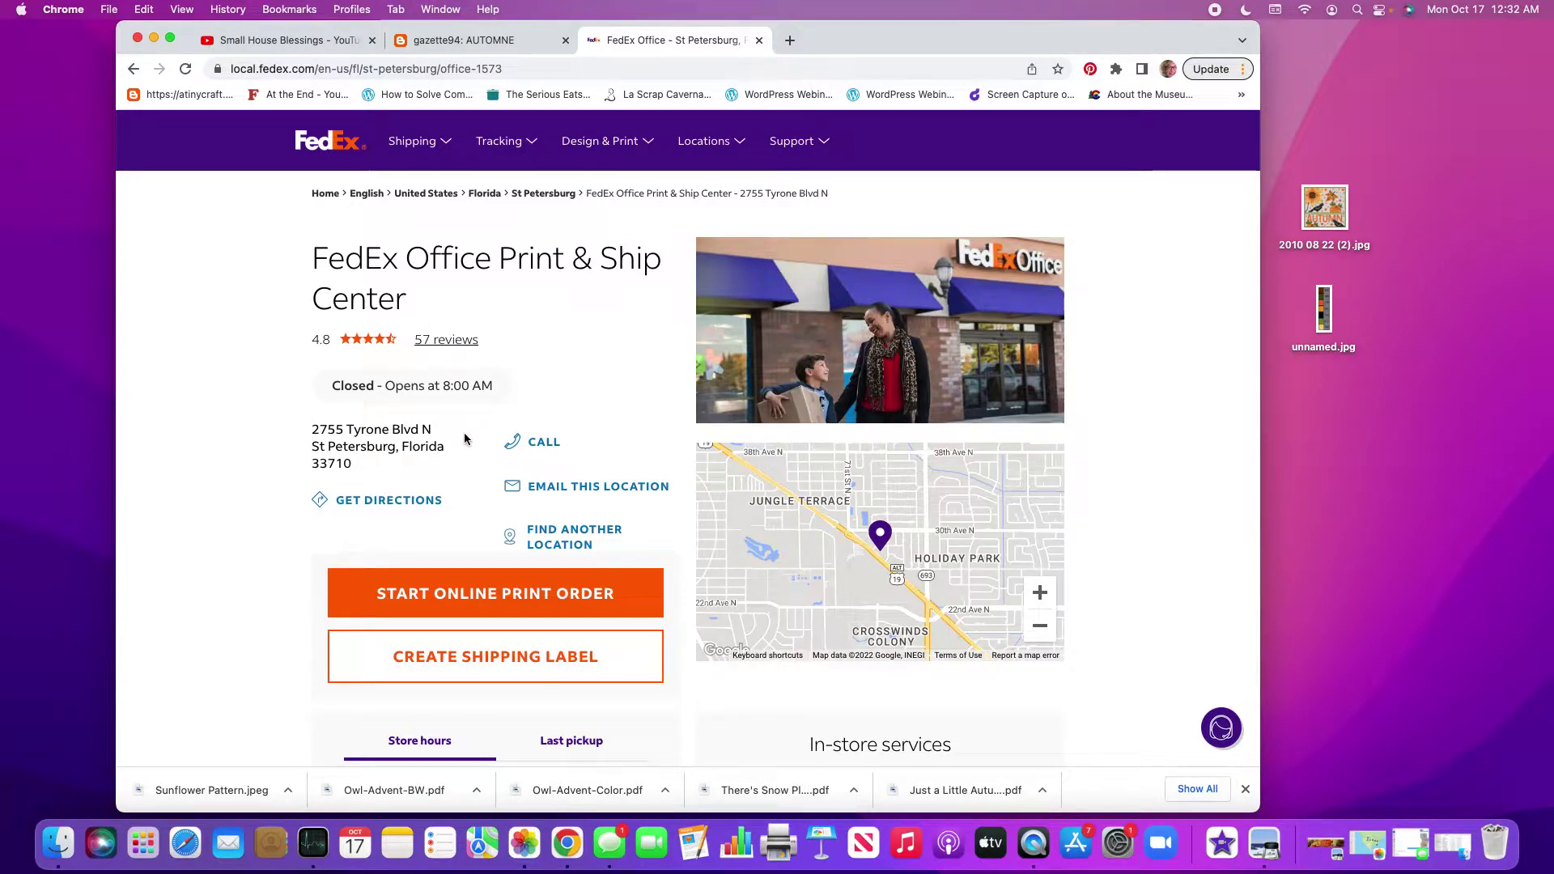
# Step: Start an online print order at this store and choose Upload & Print
pyautogui.click(497, 594)
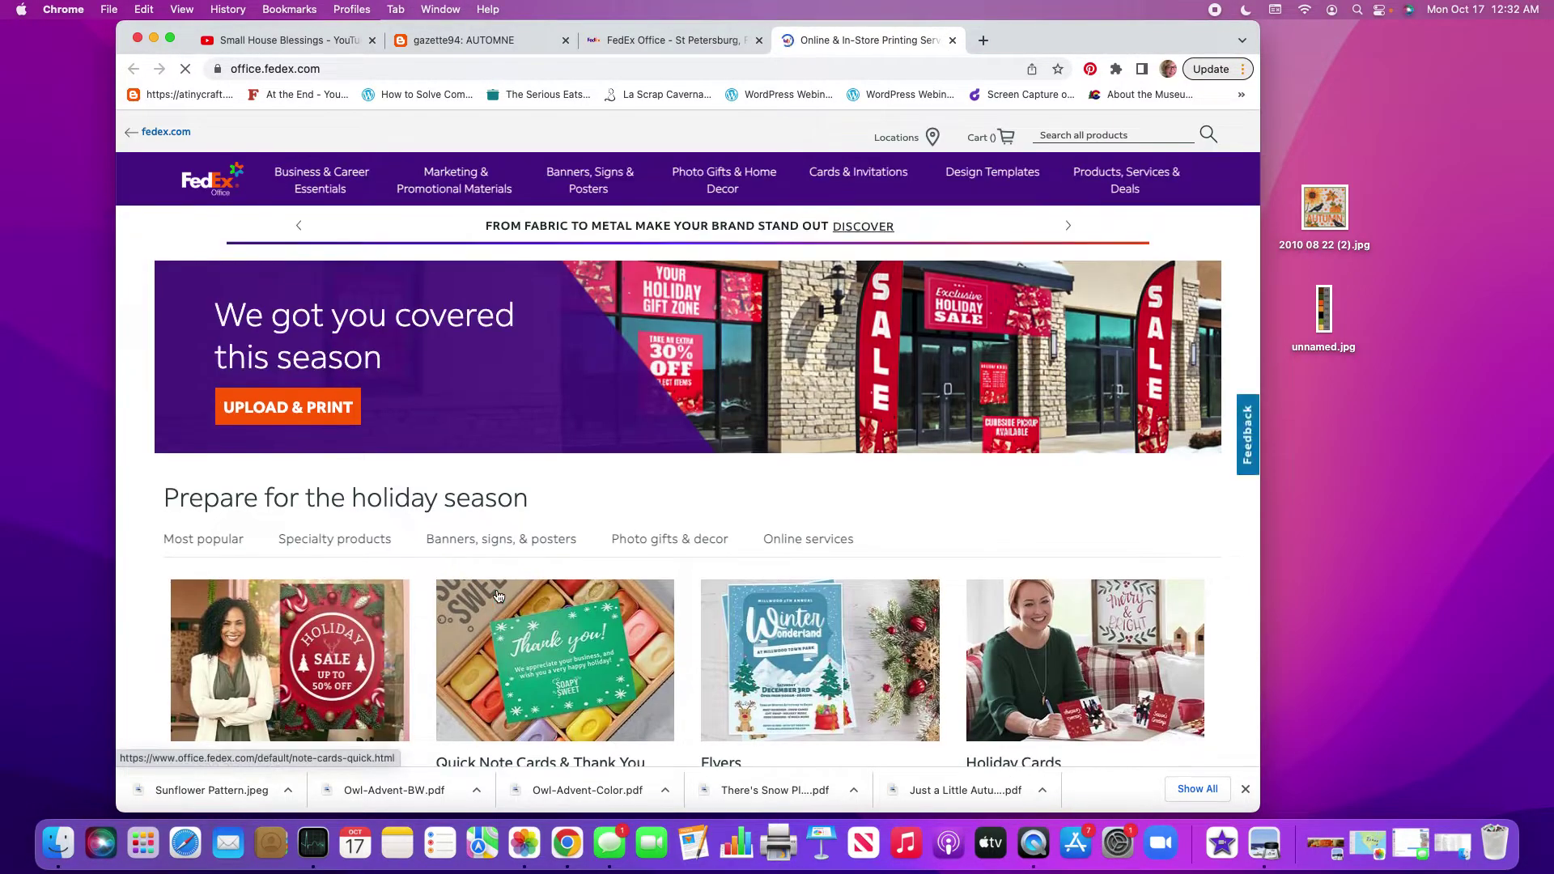
pyautogui.click(270, 410)
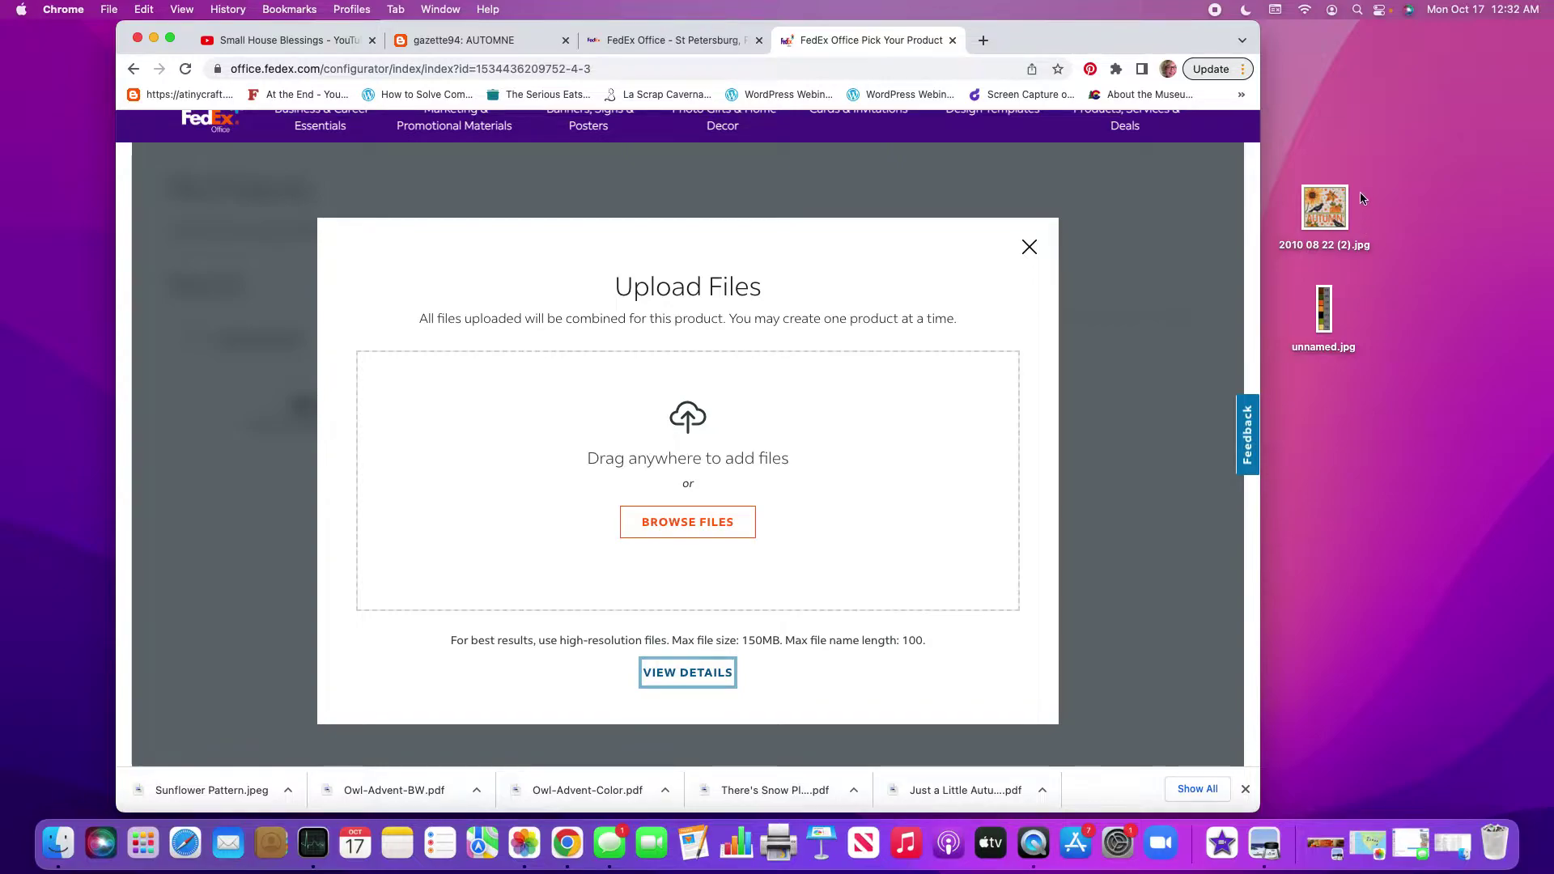
# Step: Select both chart images on the desktop and drop them into the Upload Files area
pyautogui.moveTo(1331, 222)
pyautogui.mouseDown()
pyautogui.moveTo(1343, 137)
pyautogui.moveTo(1399, 158)
pyautogui.moveTo(1295, 174)
pyautogui.moveTo(1155, 284)
pyautogui.moveTo(1218, 233)
pyautogui.moveTo(1326, 221)
pyautogui.mouseUp()
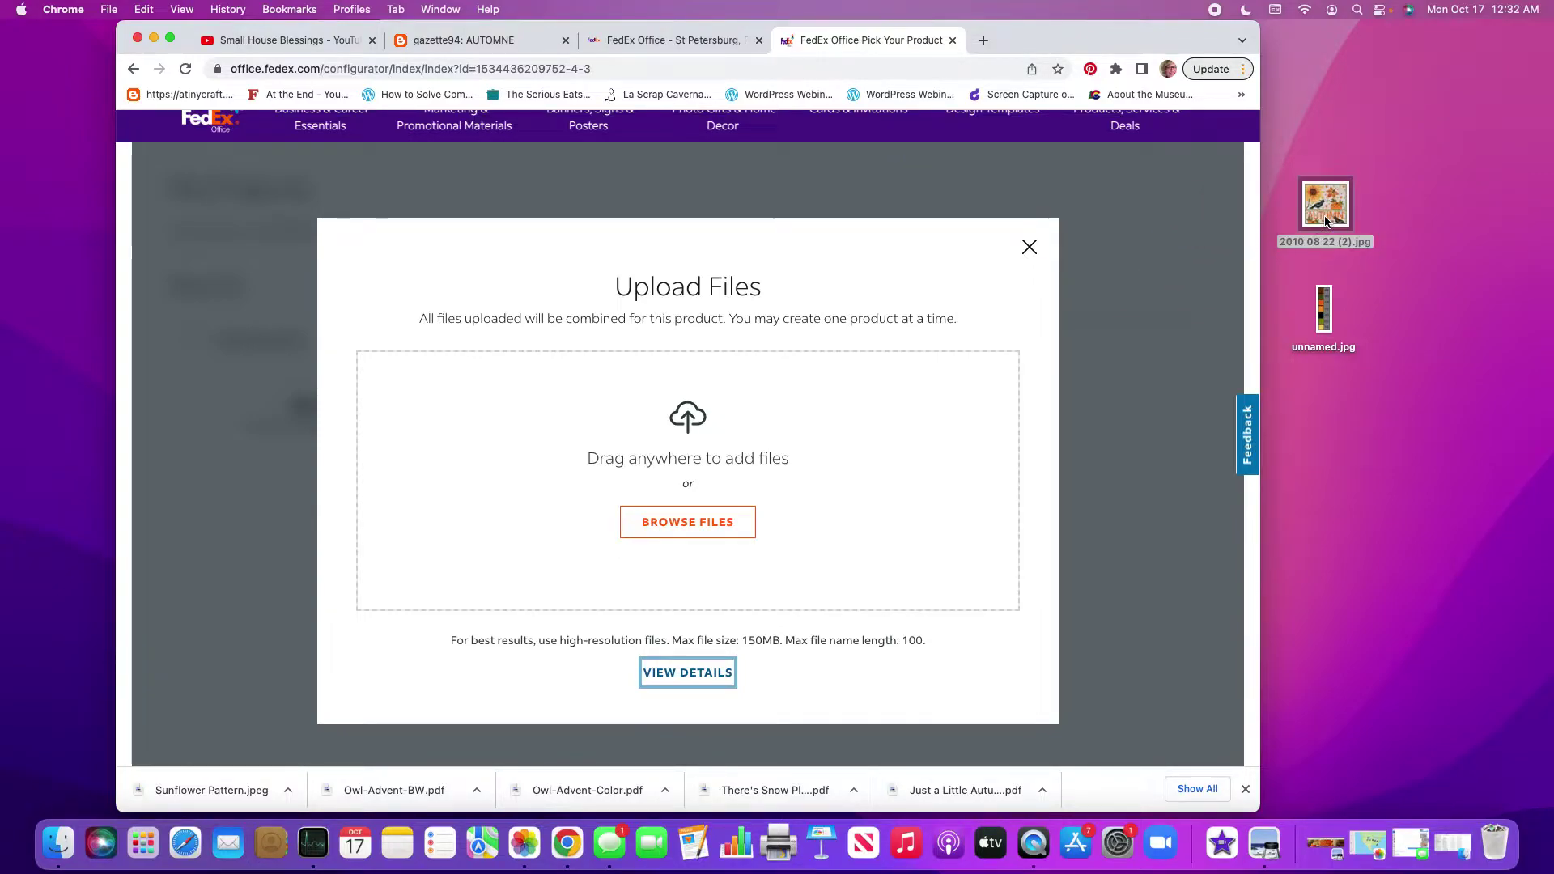
pyautogui.click(1373, 161)
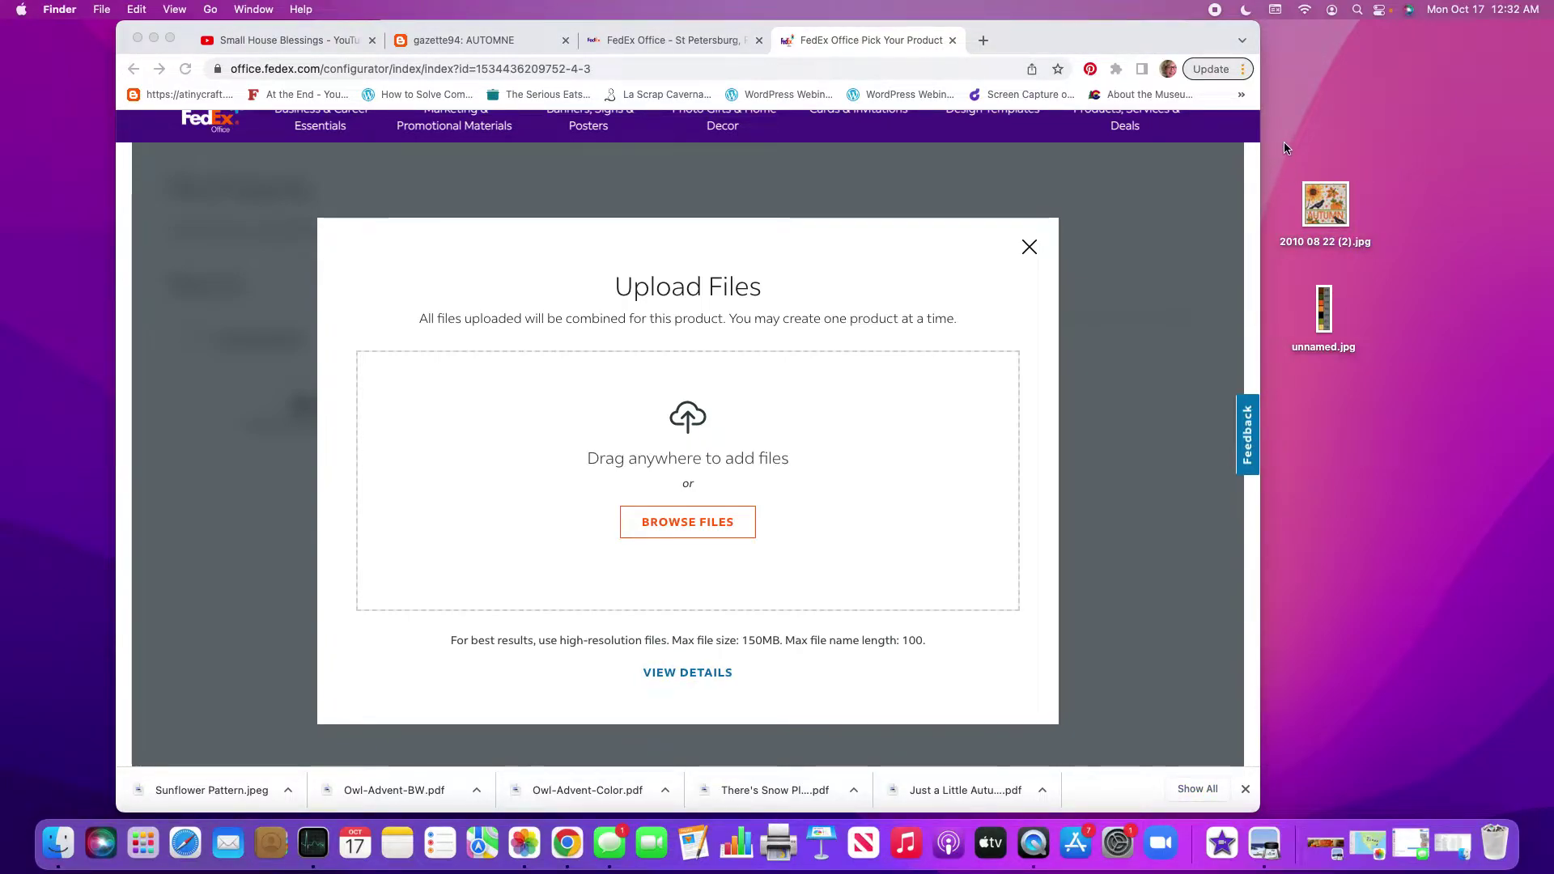
pyautogui.moveTo(1285, 140); pyautogui.dragTo(1370, 380)
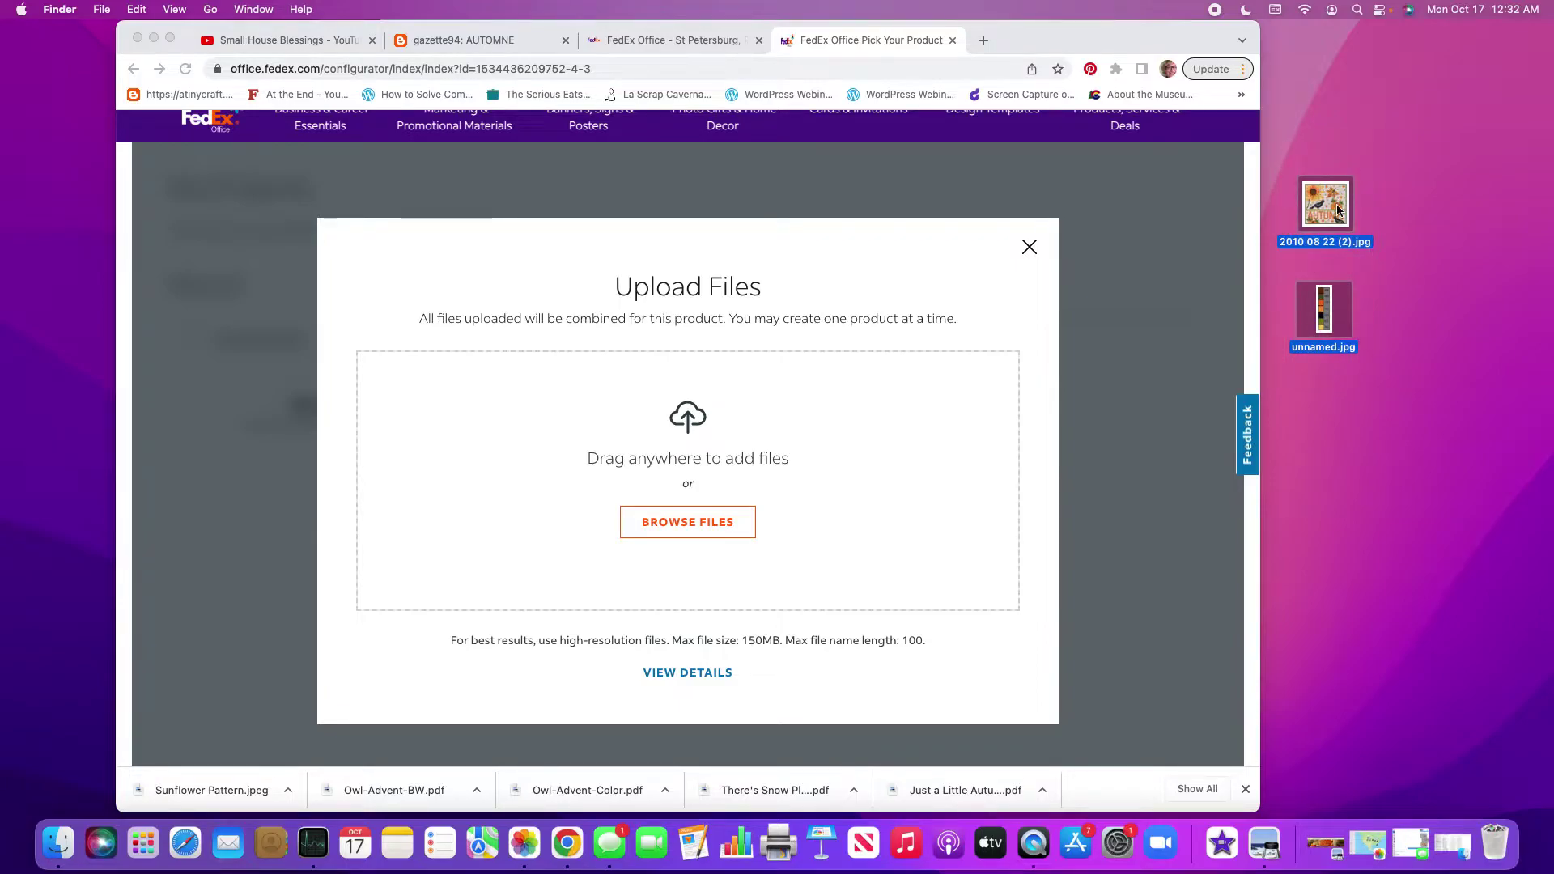
pyautogui.moveTo(1337, 211); pyautogui.dragTo(686, 408)
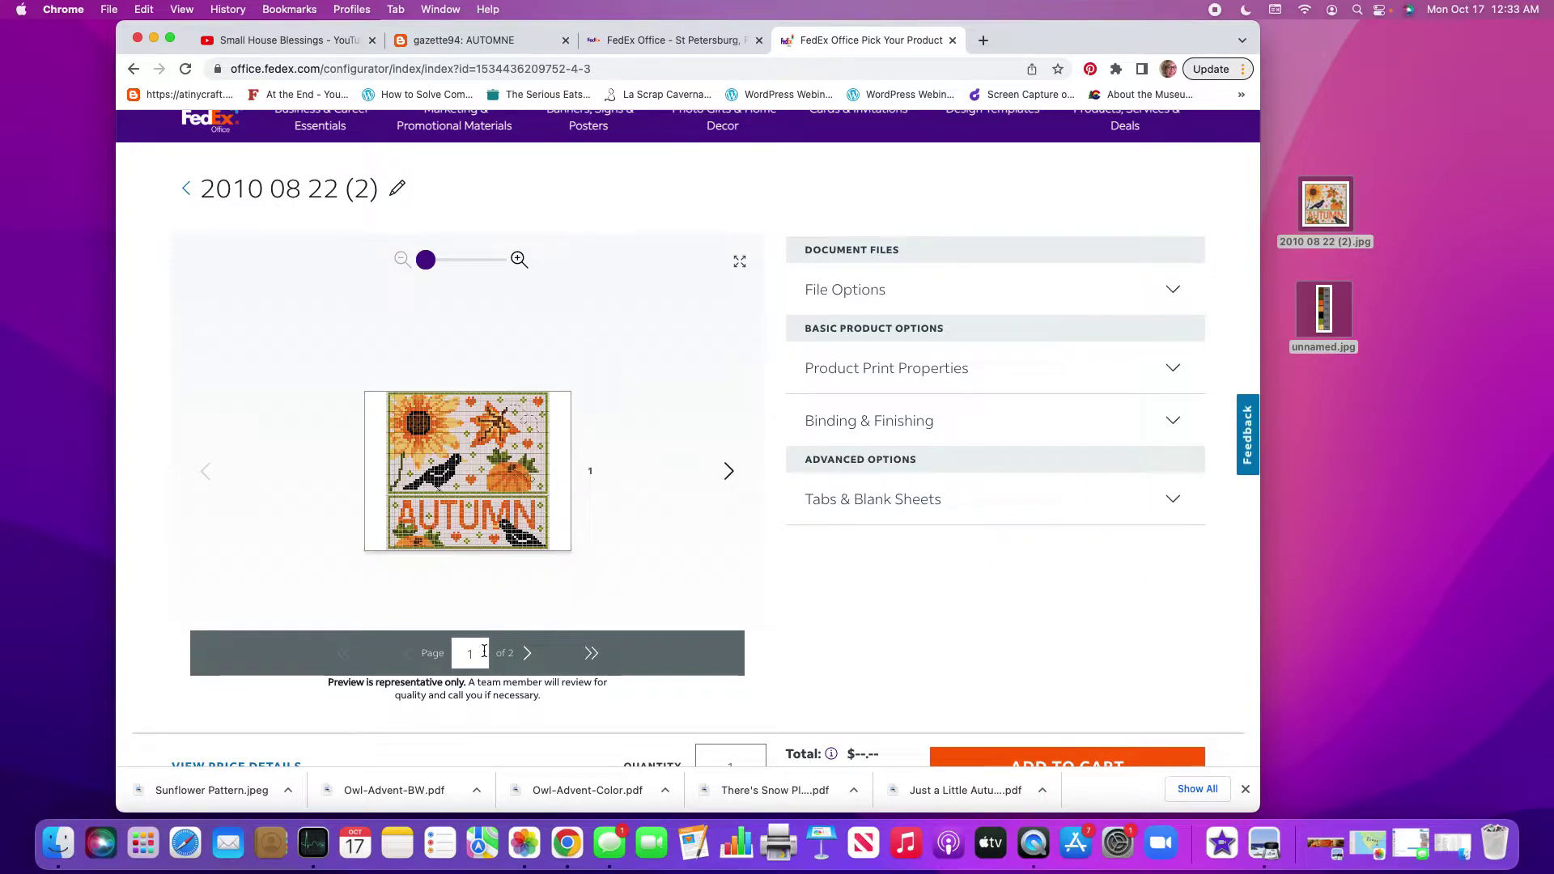
pyautogui.click(728, 472)
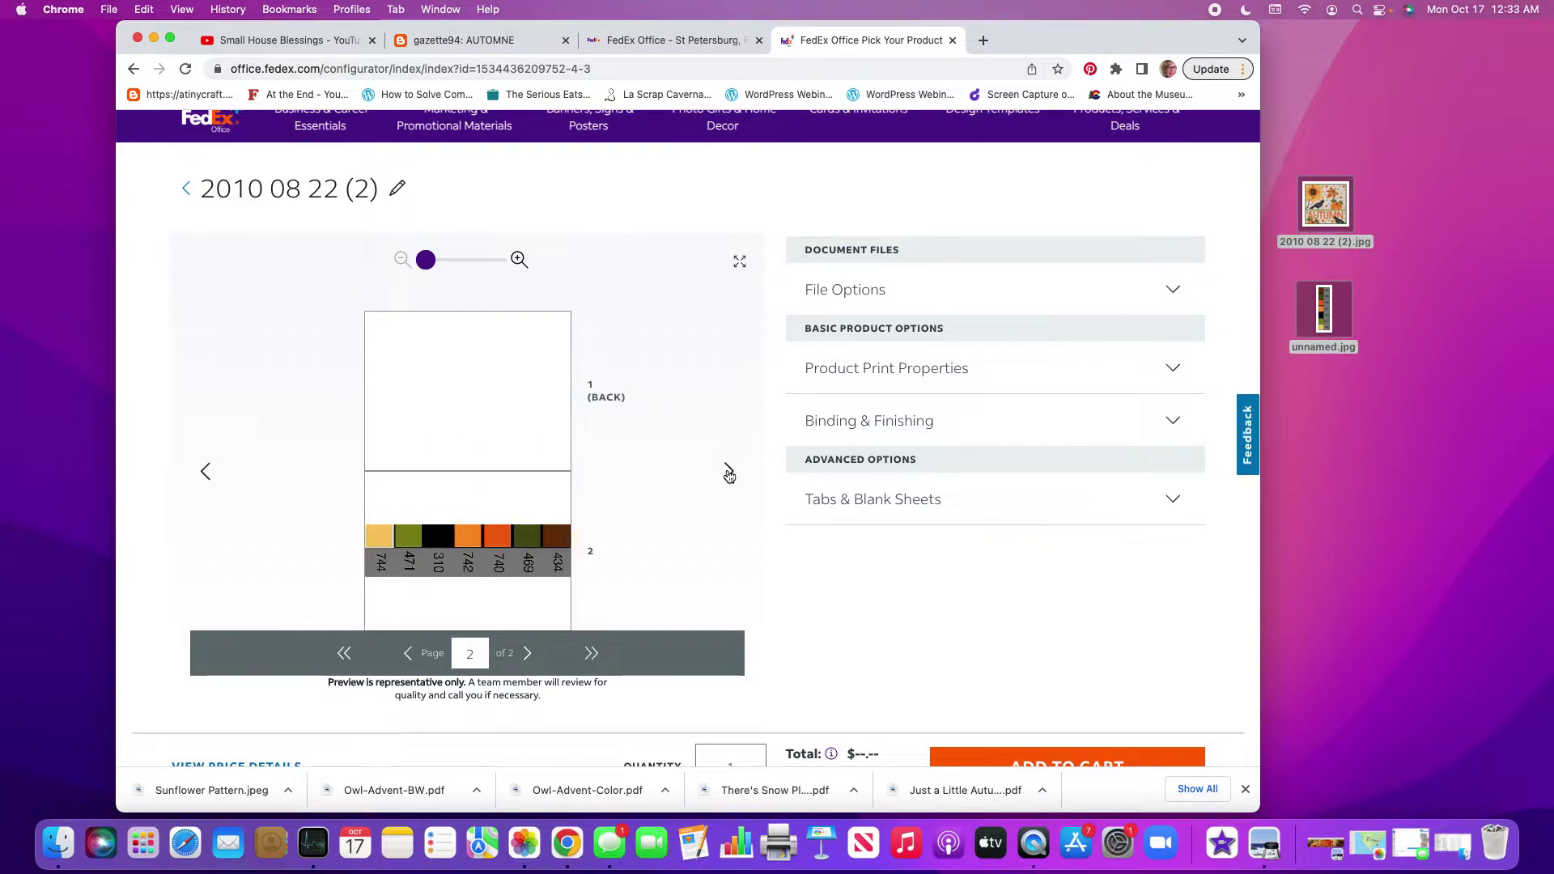
pyautogui.click(206, 474)
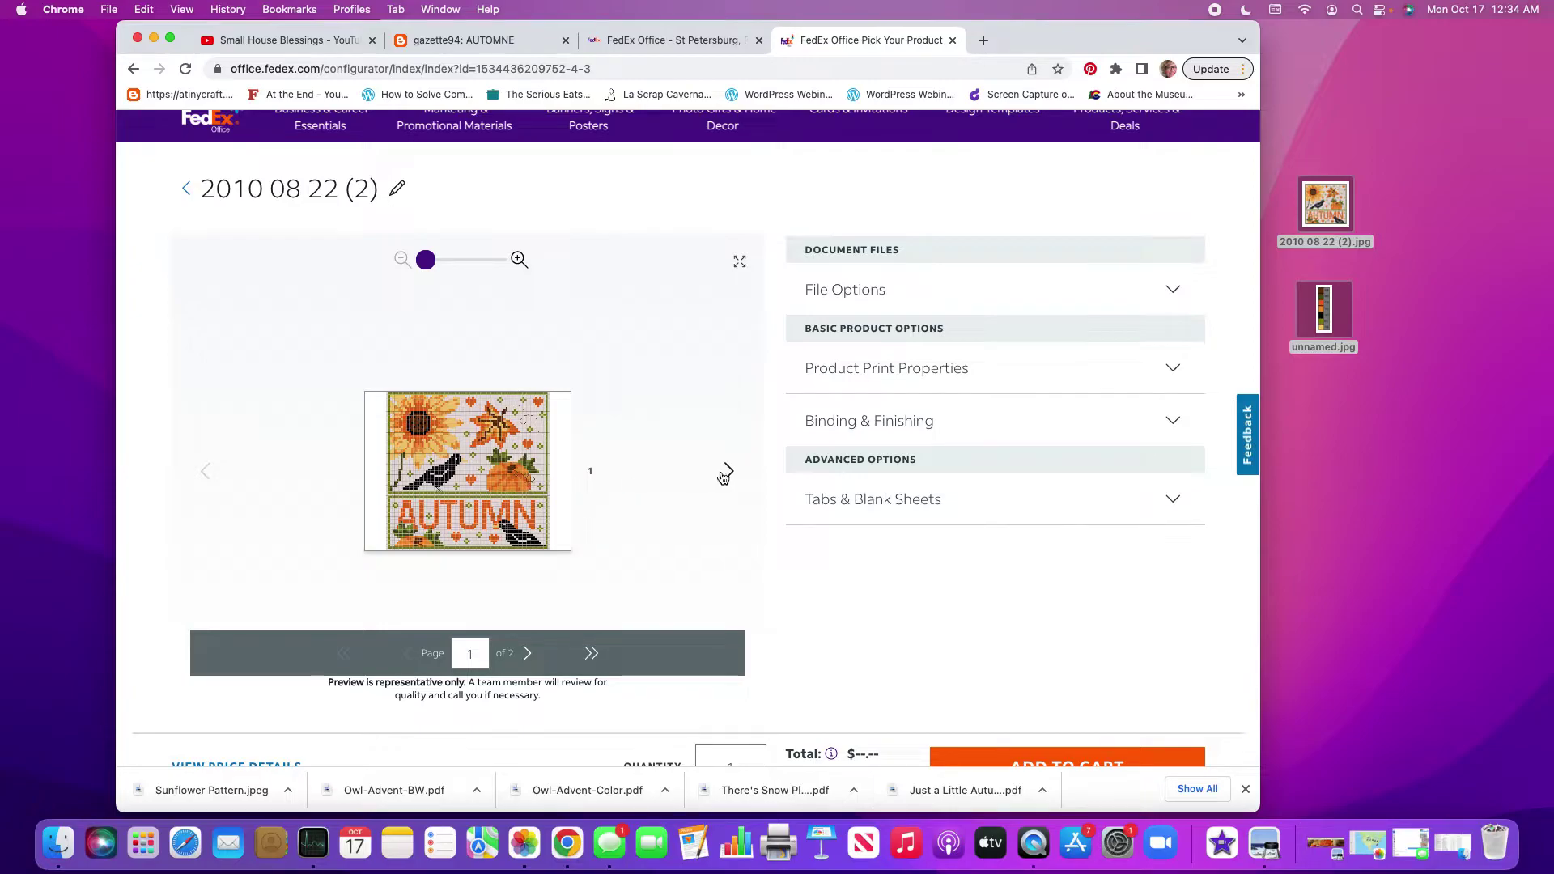
pyautogui.click(726, 473)
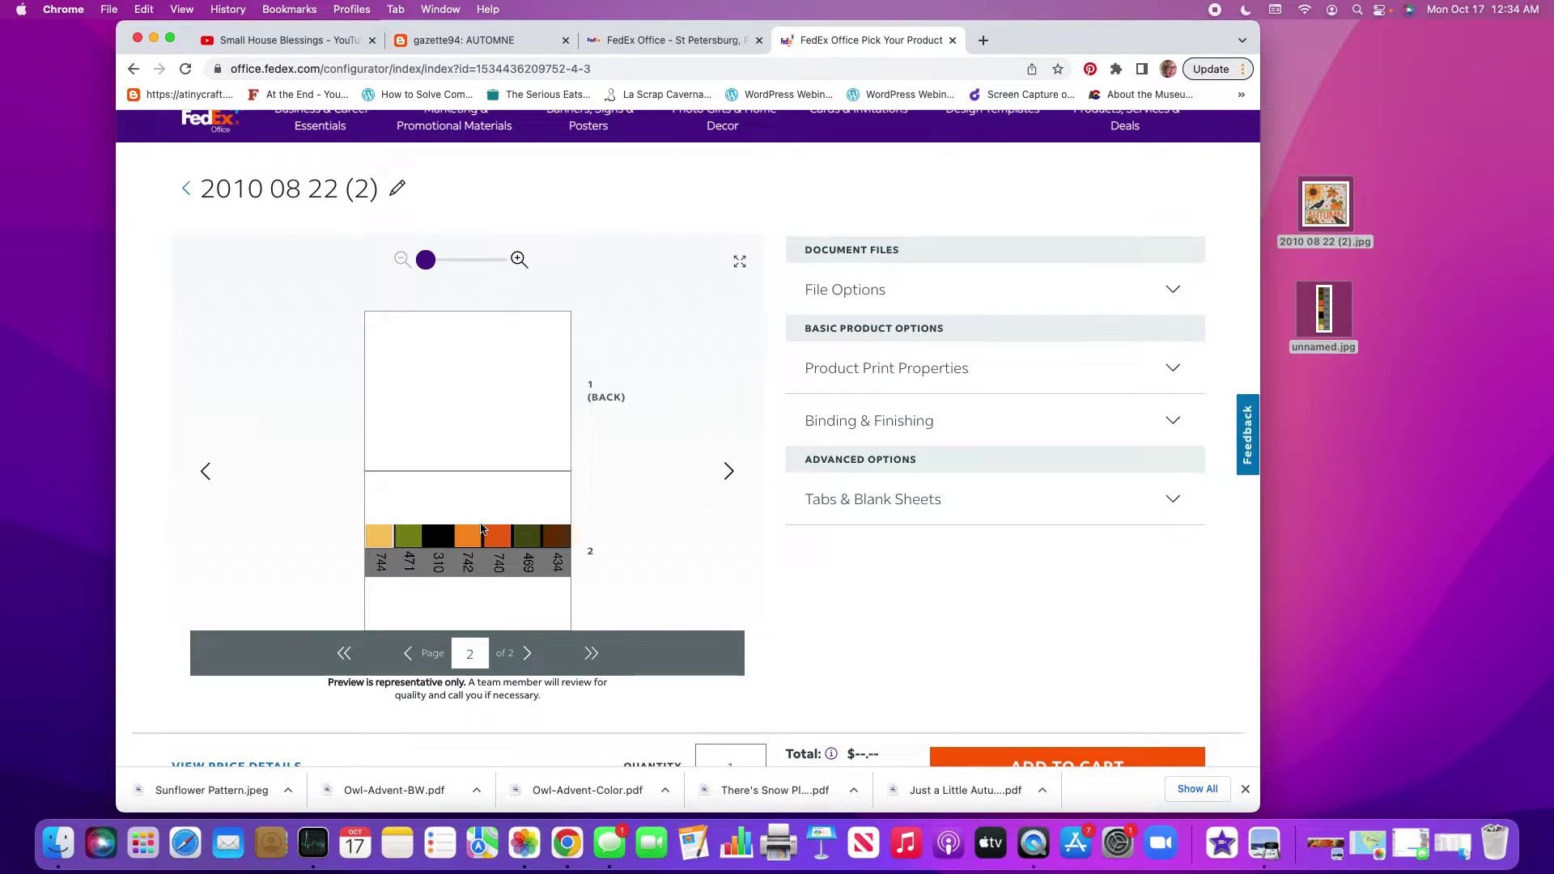
pyautogui.click(729, 473)
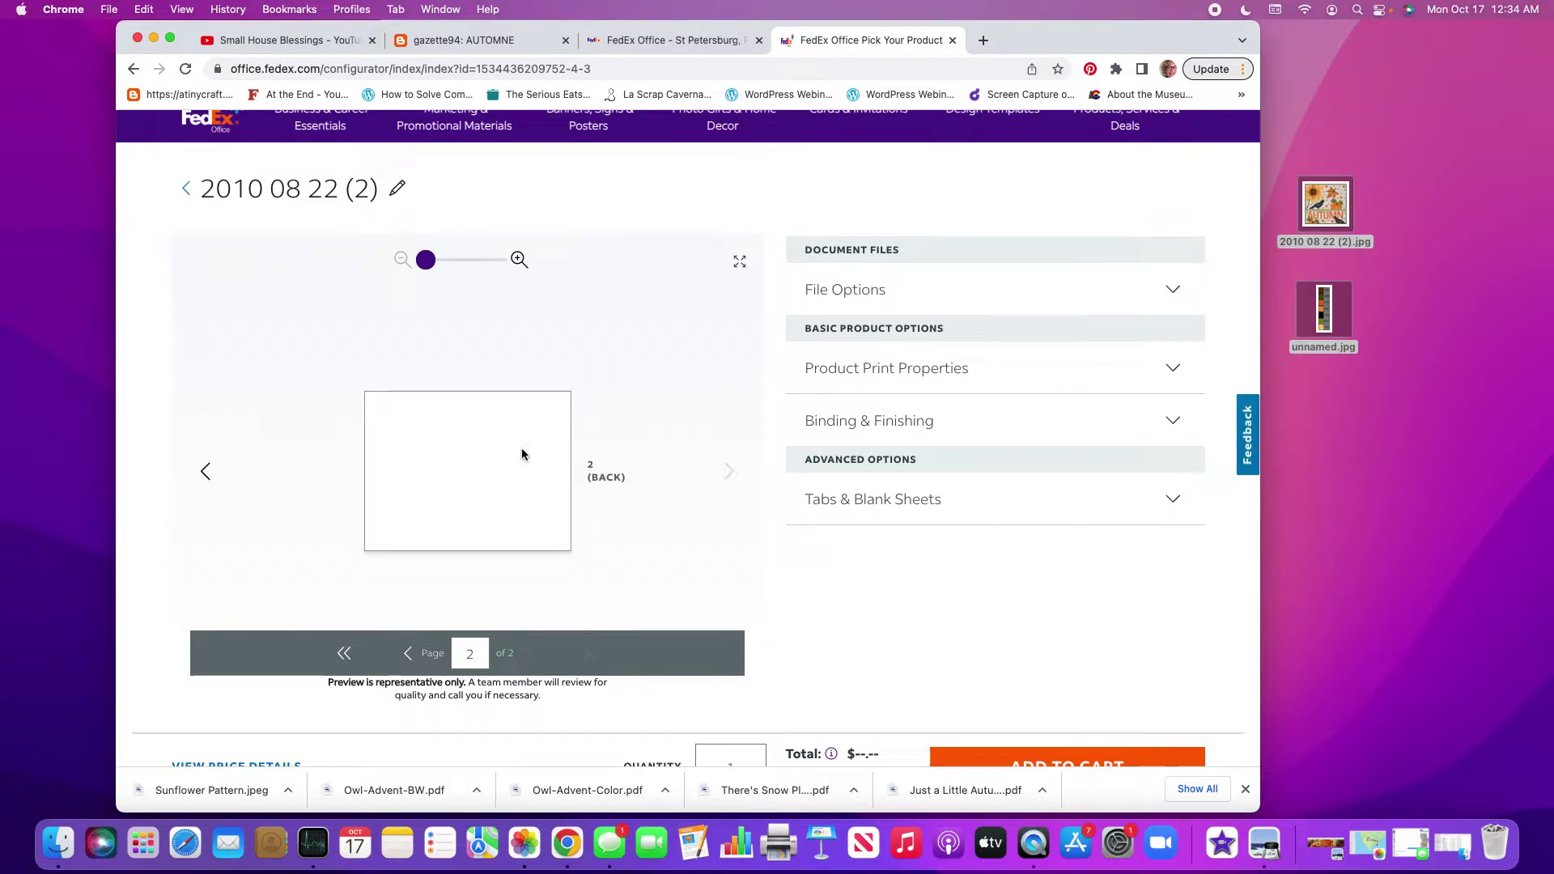
pyautogui.click(207, 473)
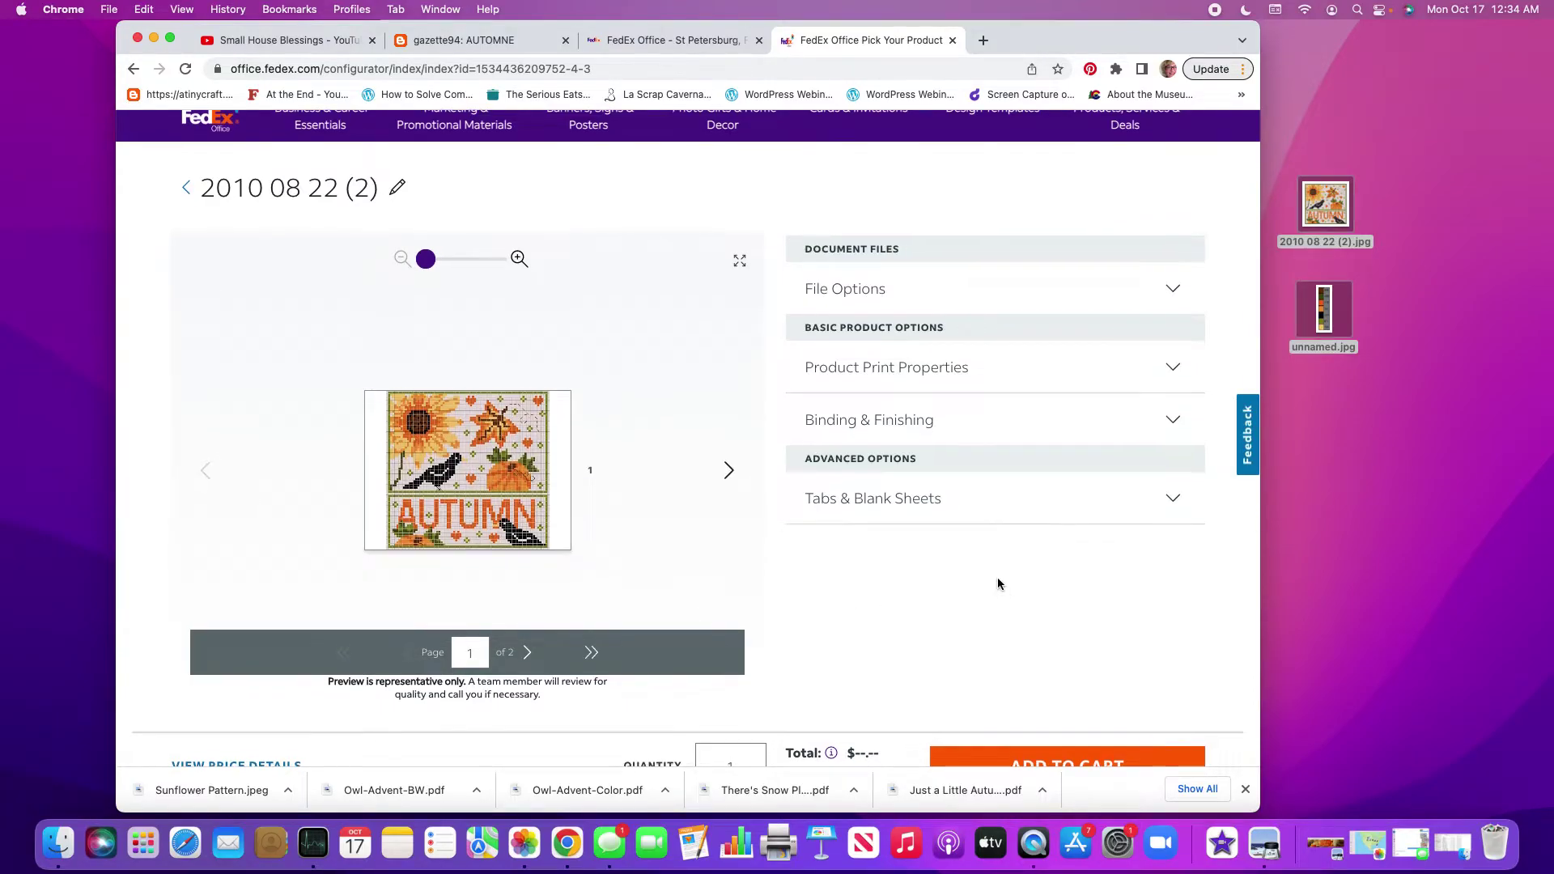
pyautogui.scroll(-3, 997, 578)
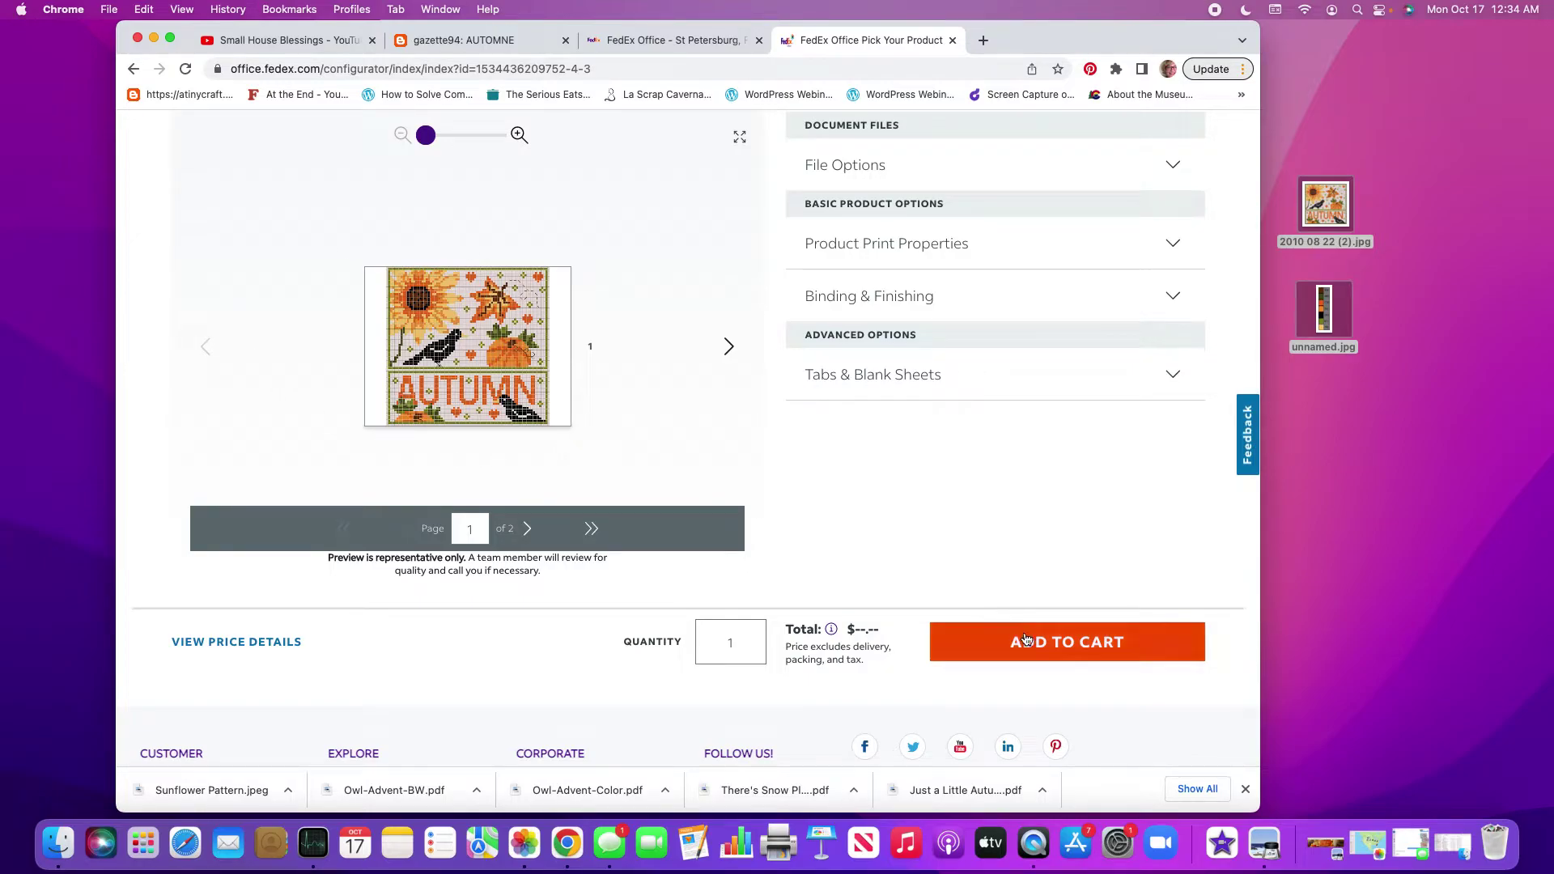
# Step: Add the $1.24 print job to the cart and proceed to checkout
pyautogui.click(1057, 644)
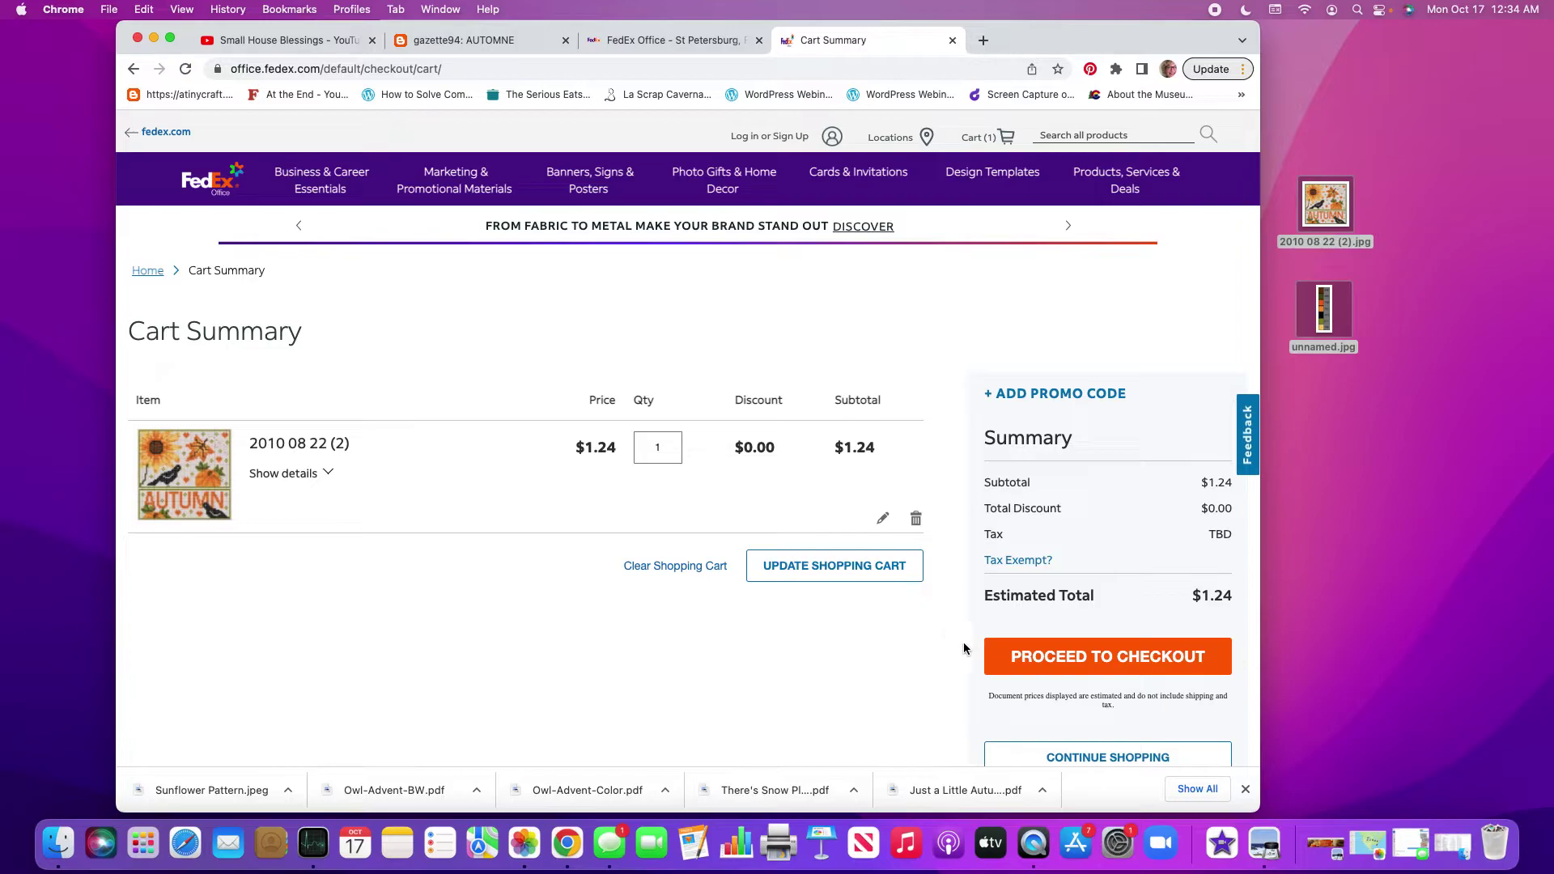
pyautogui.click(1117, 658)
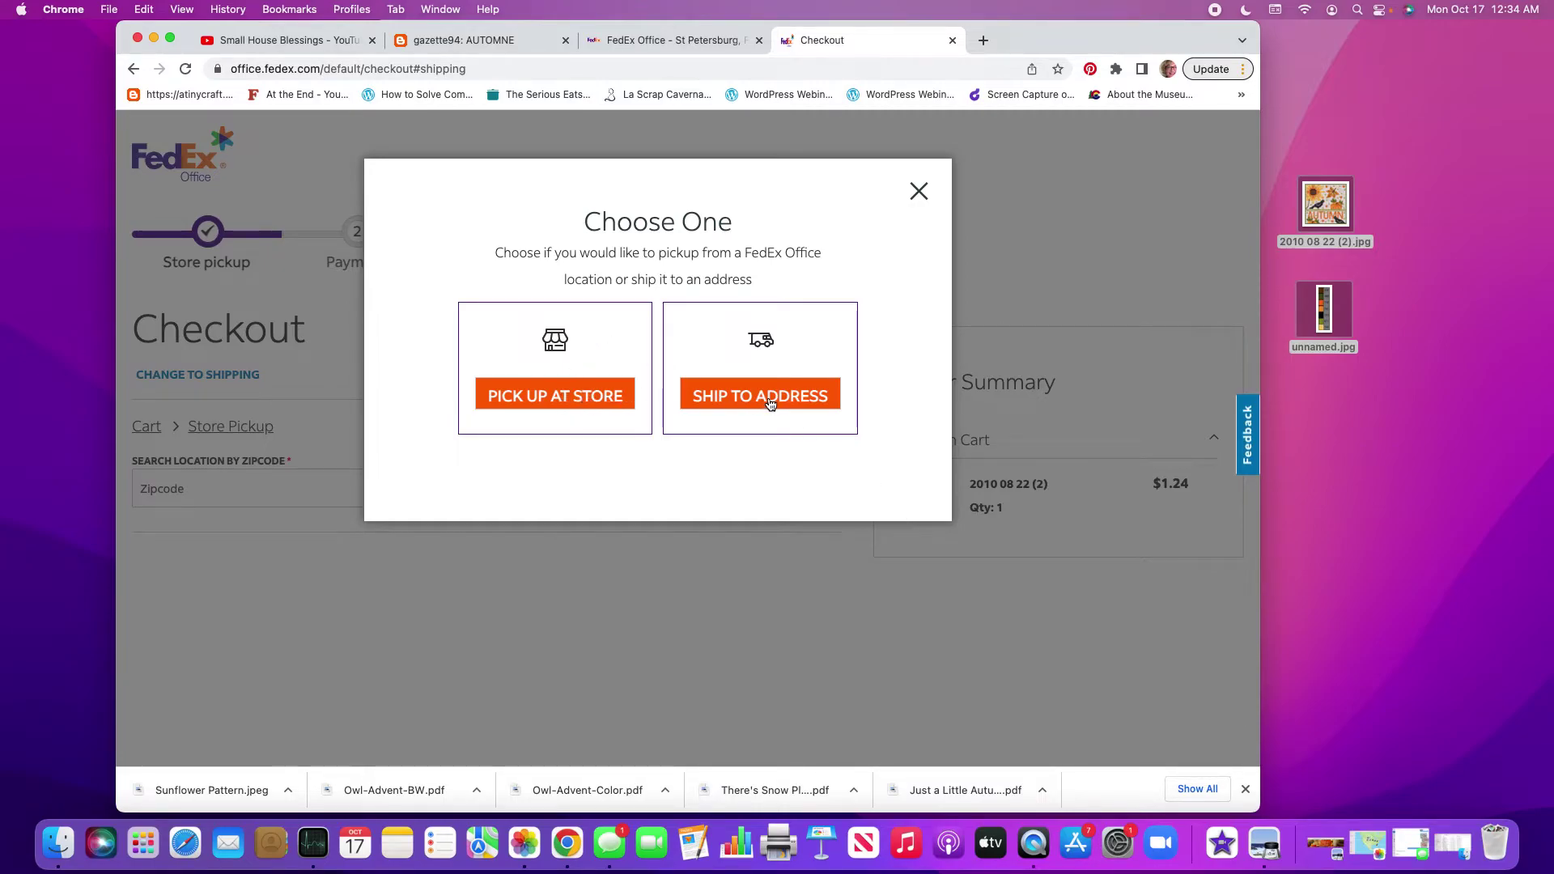
# Step: Choose in-store pickup at the St Petersburg FL Tyrone Sq store found via zipcode 33709
pyautogui.click(527, 397)
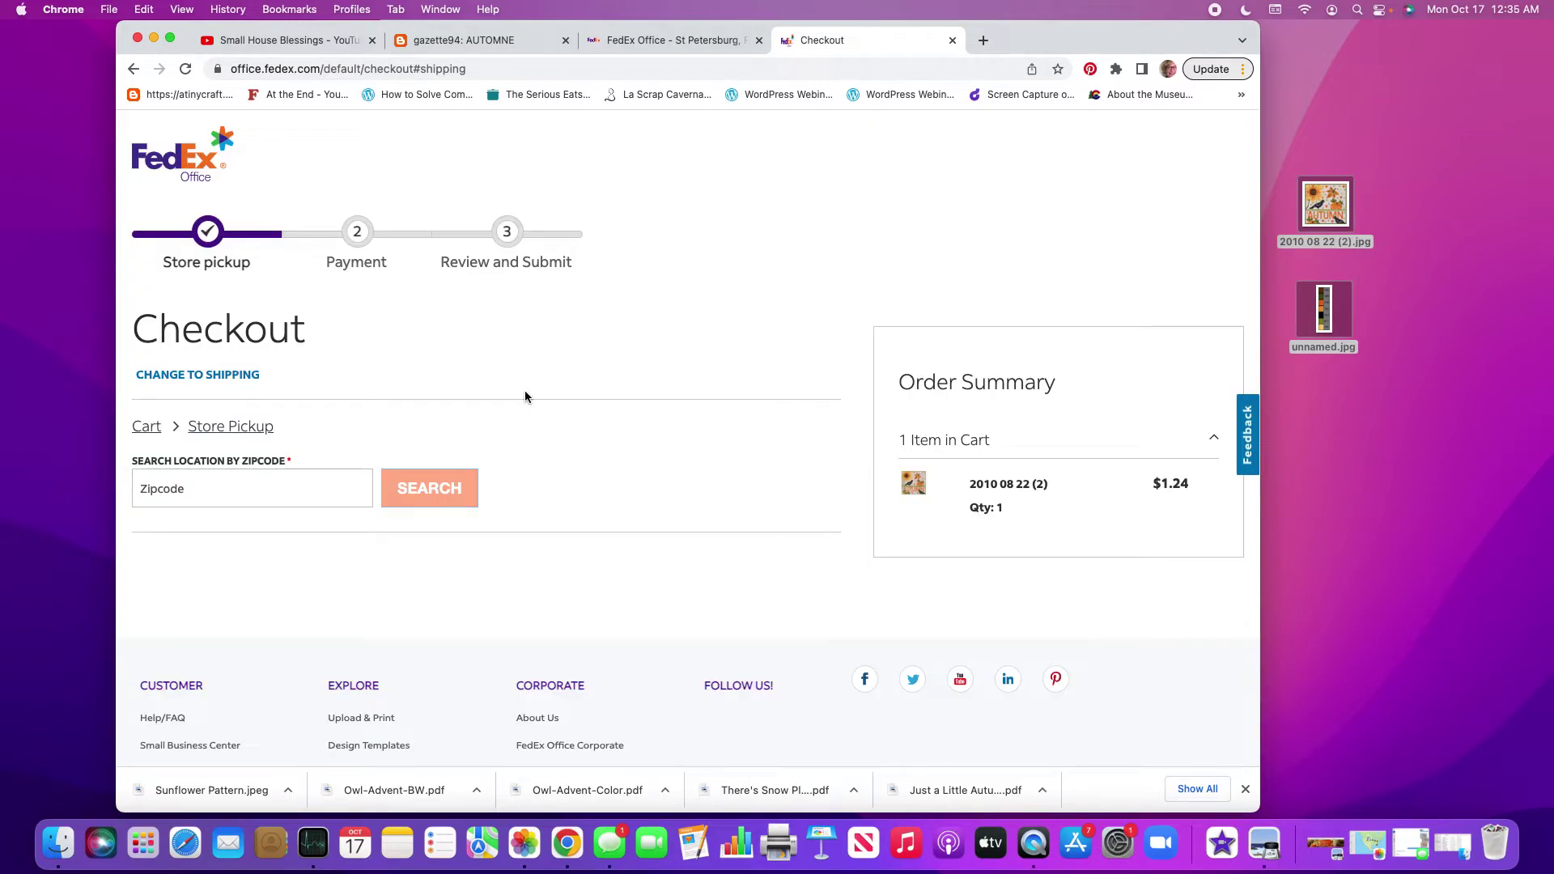
pyautogui.click(325, 488)
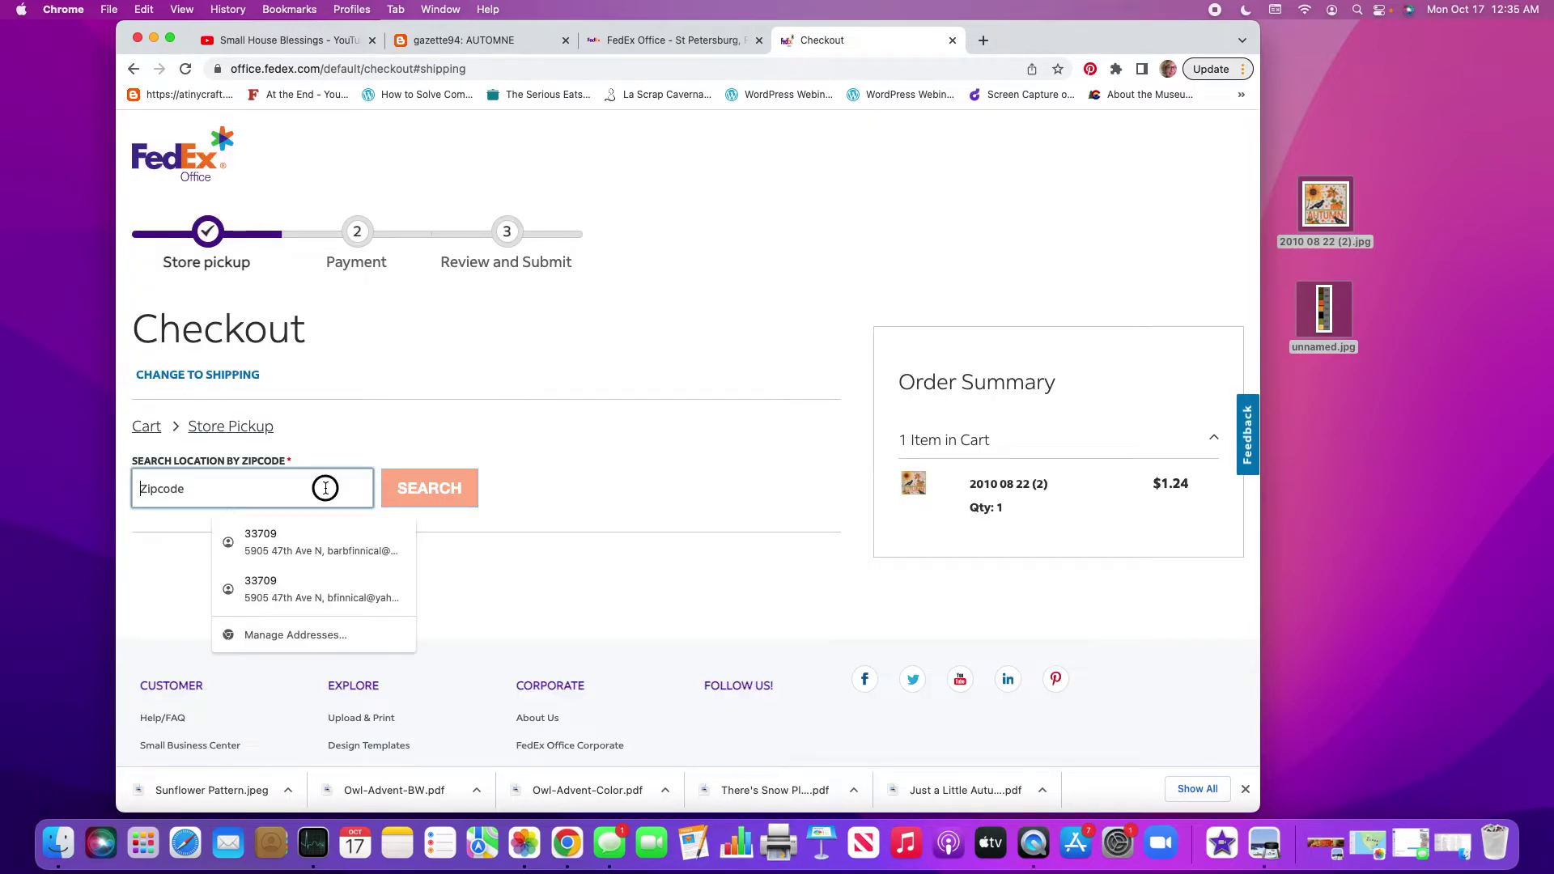
pyautogui.click(285, 539)
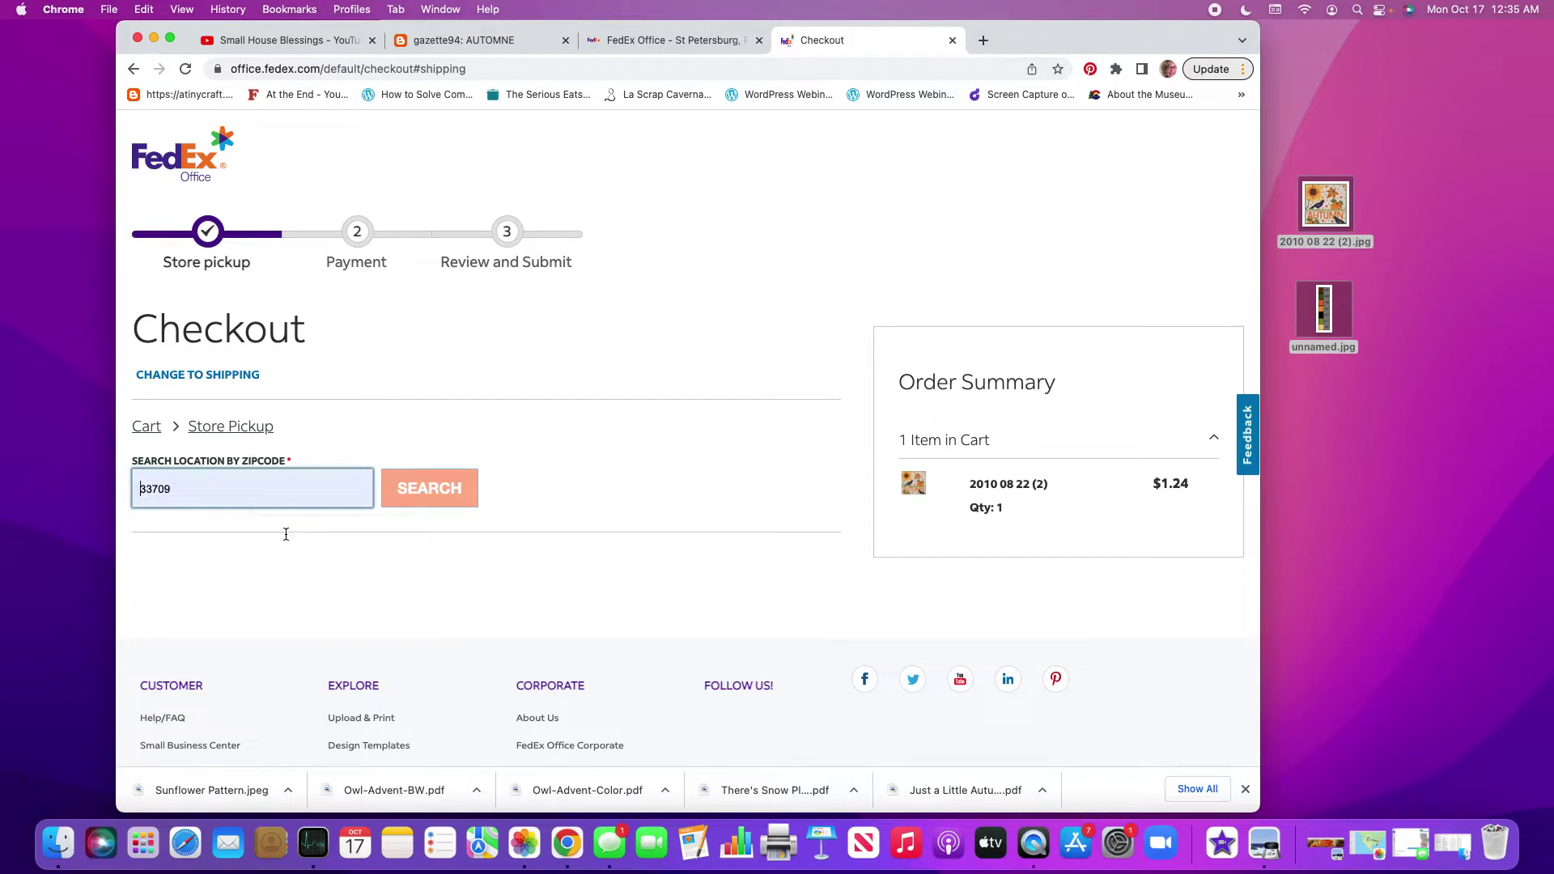
pyautogui.click(472, 496)
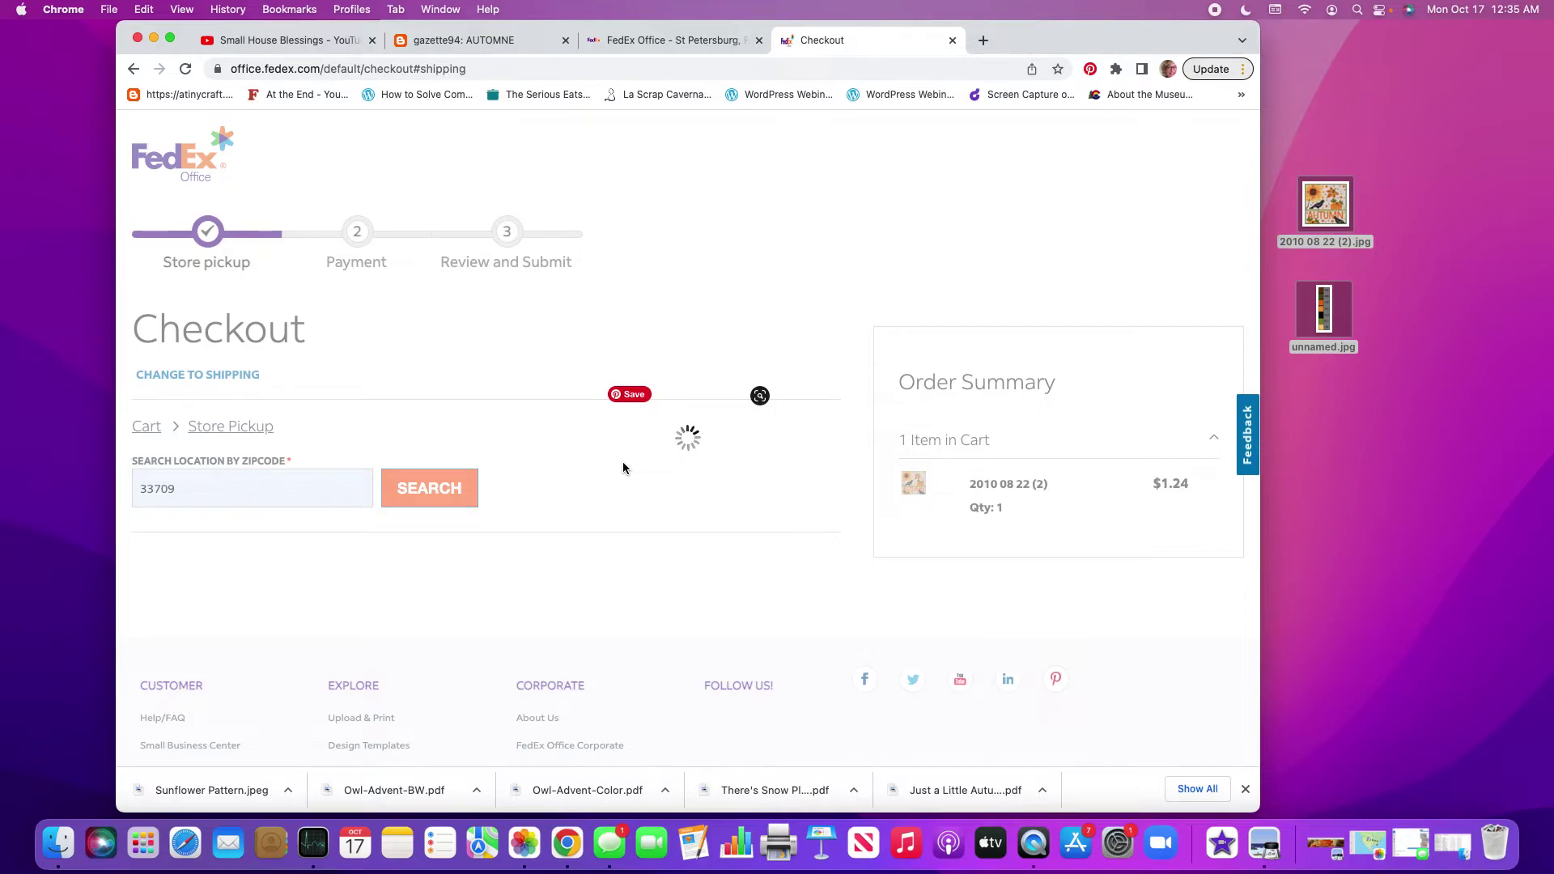
pyautogui.scroll(-2, 624, 467)
pyautogui.scroll(-2, 623, 468)
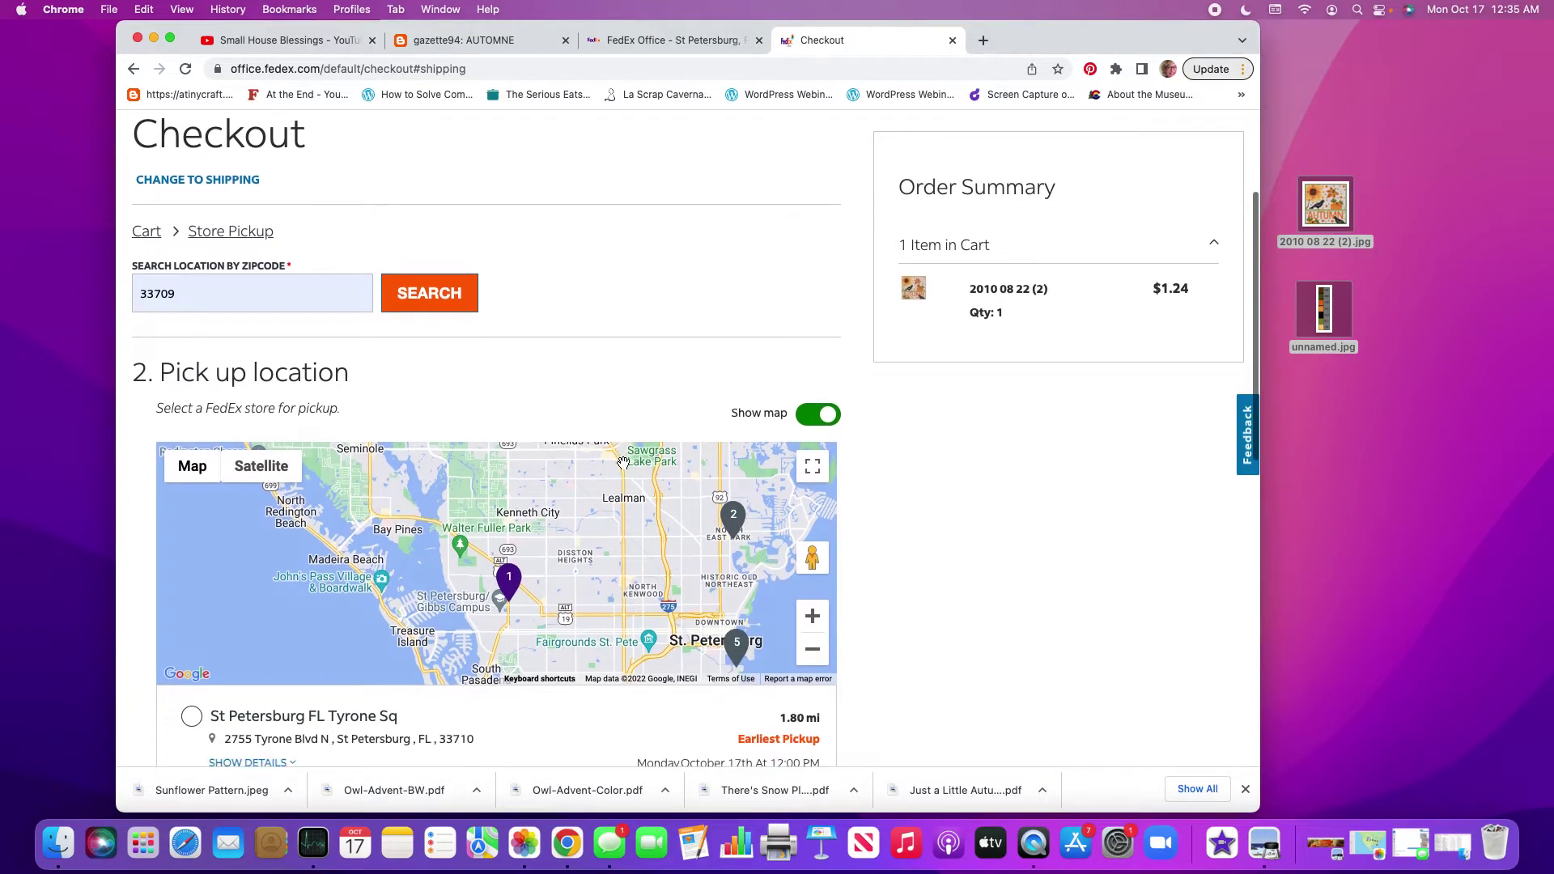
pyautogui.click(192, 648)
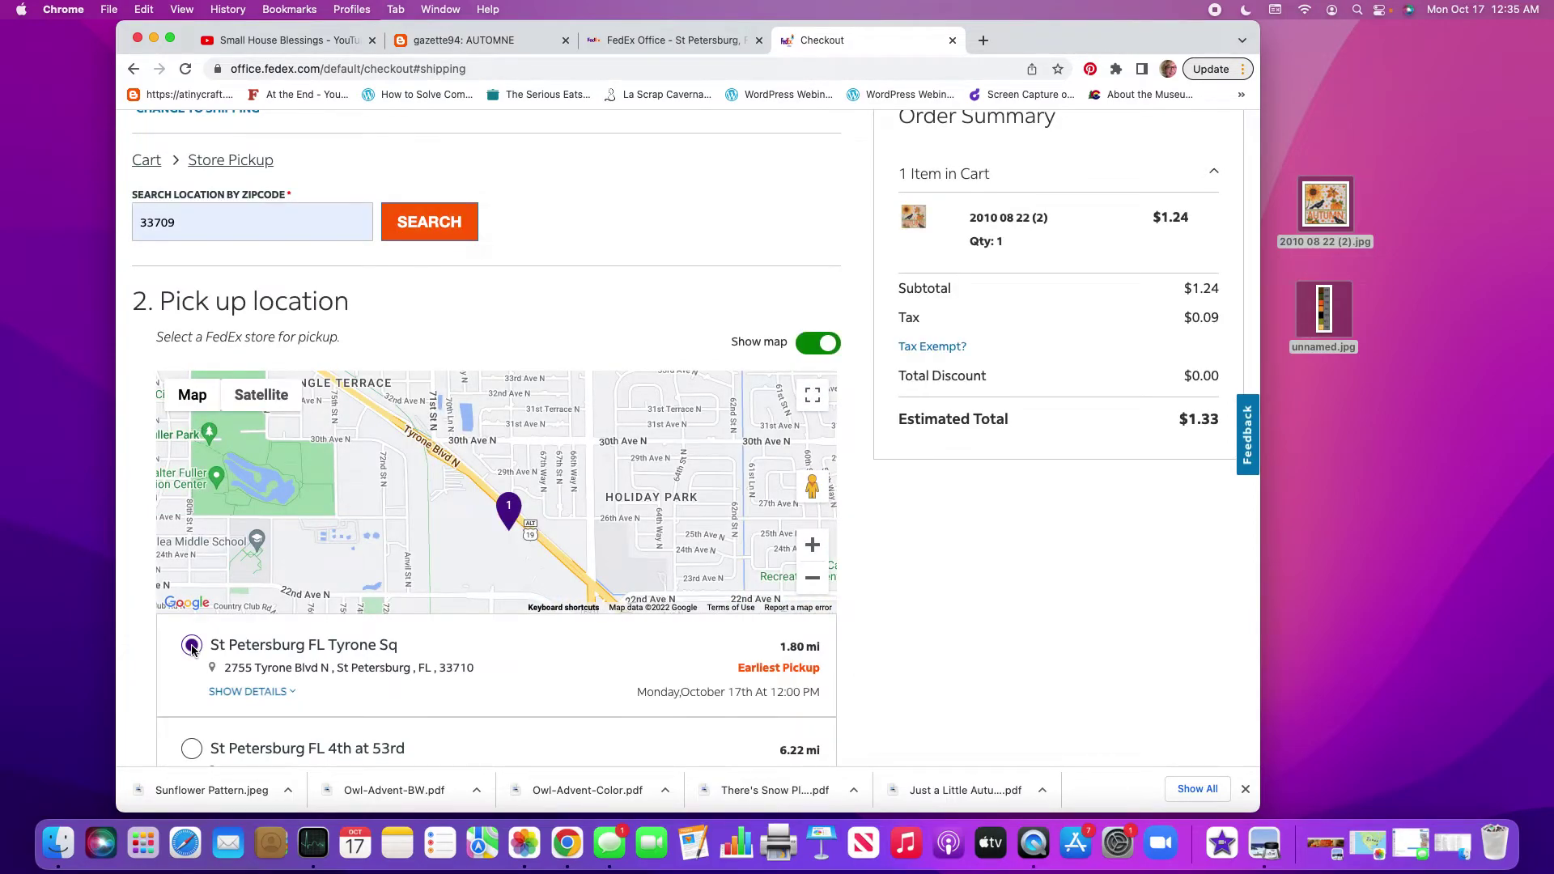
# Step: Autofill the pickup contact information from saved details and finish the pickup step
pyautogui.scroll(-15, 882, 588)
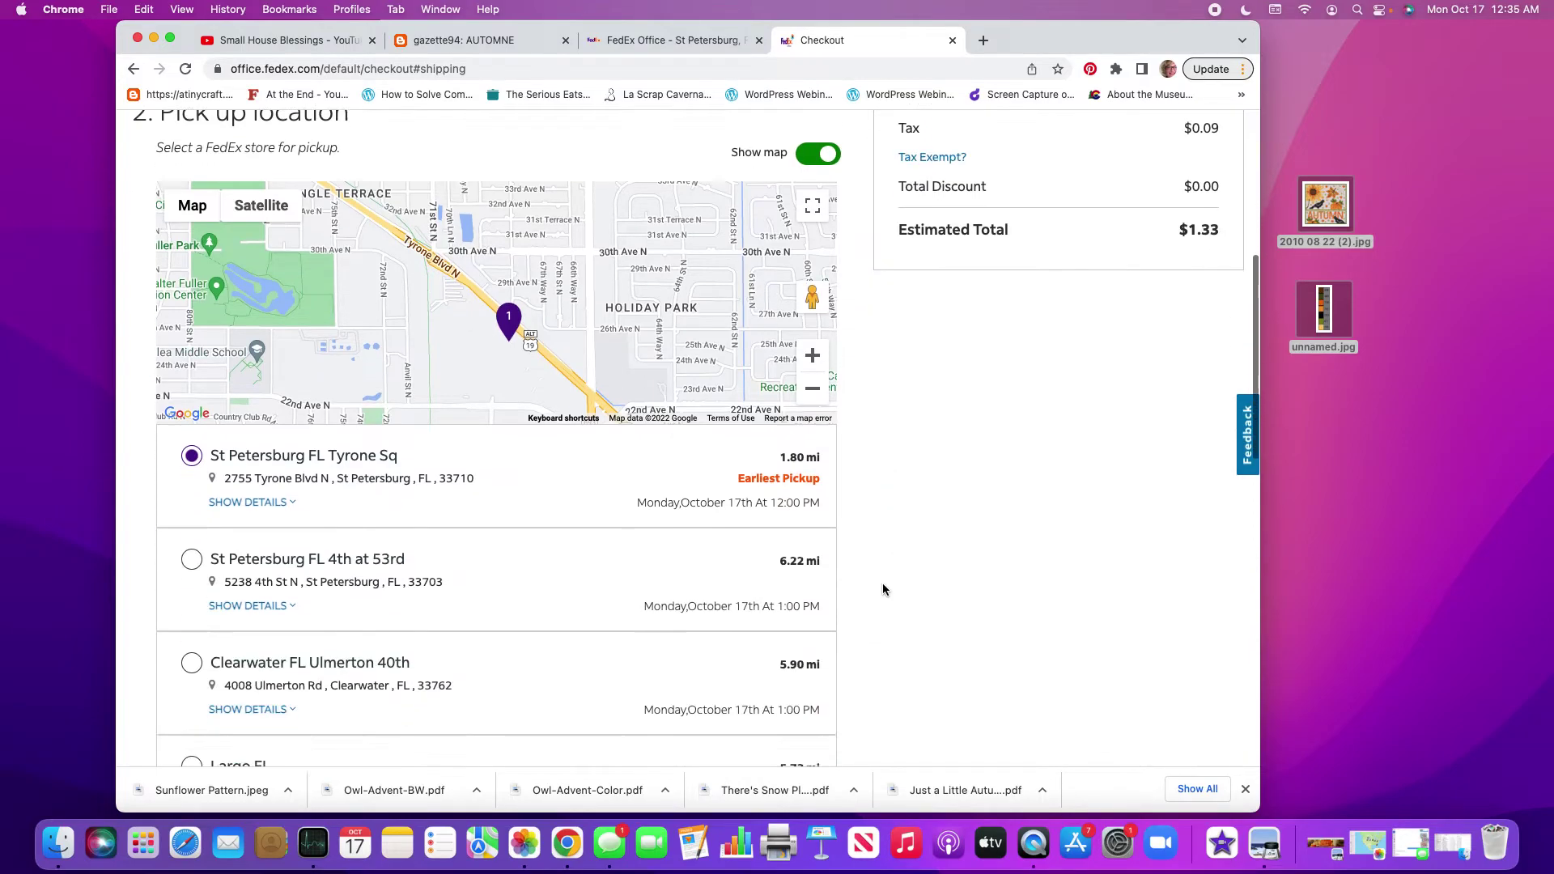
pyautogui.scroll(-3, 882, 589)
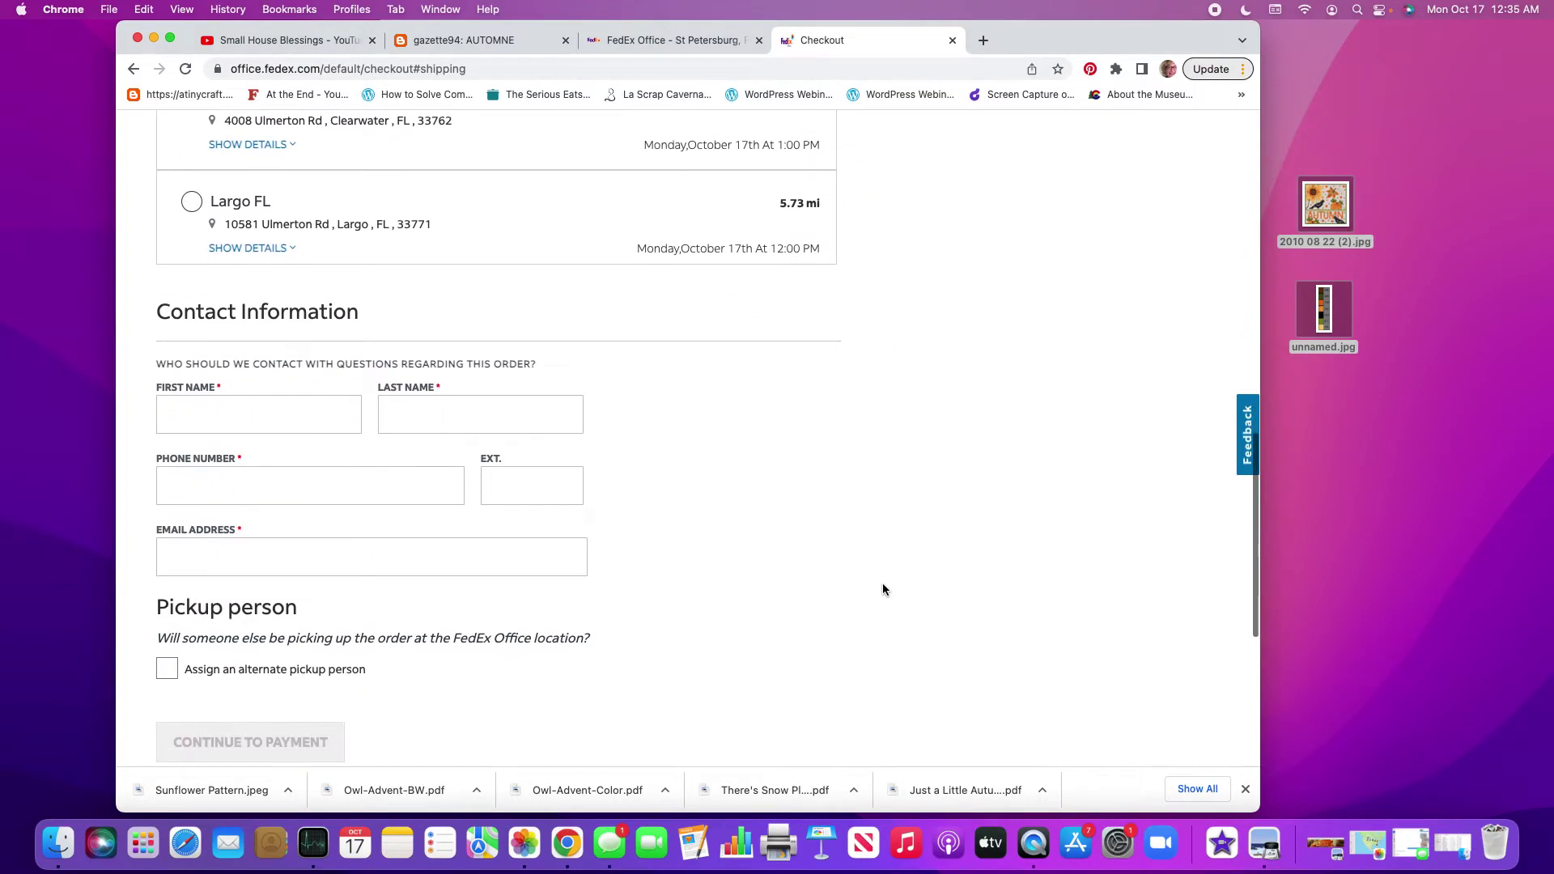
pyautogui.click(299, 411)
pyautogui.click(323, 468)
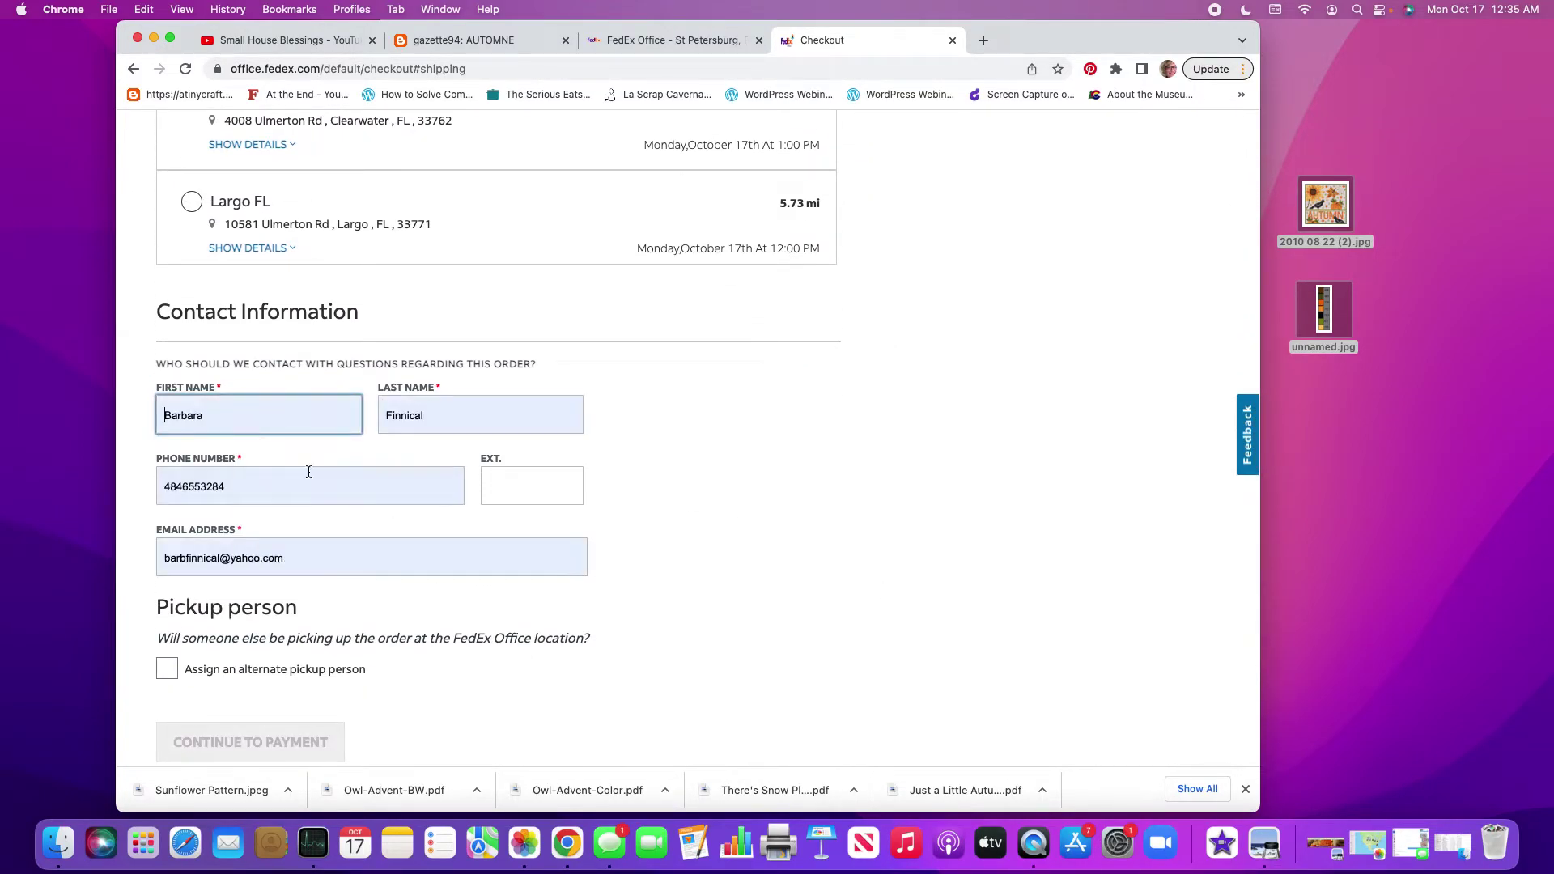
pyautogui.scroll(-5, 780, 494)
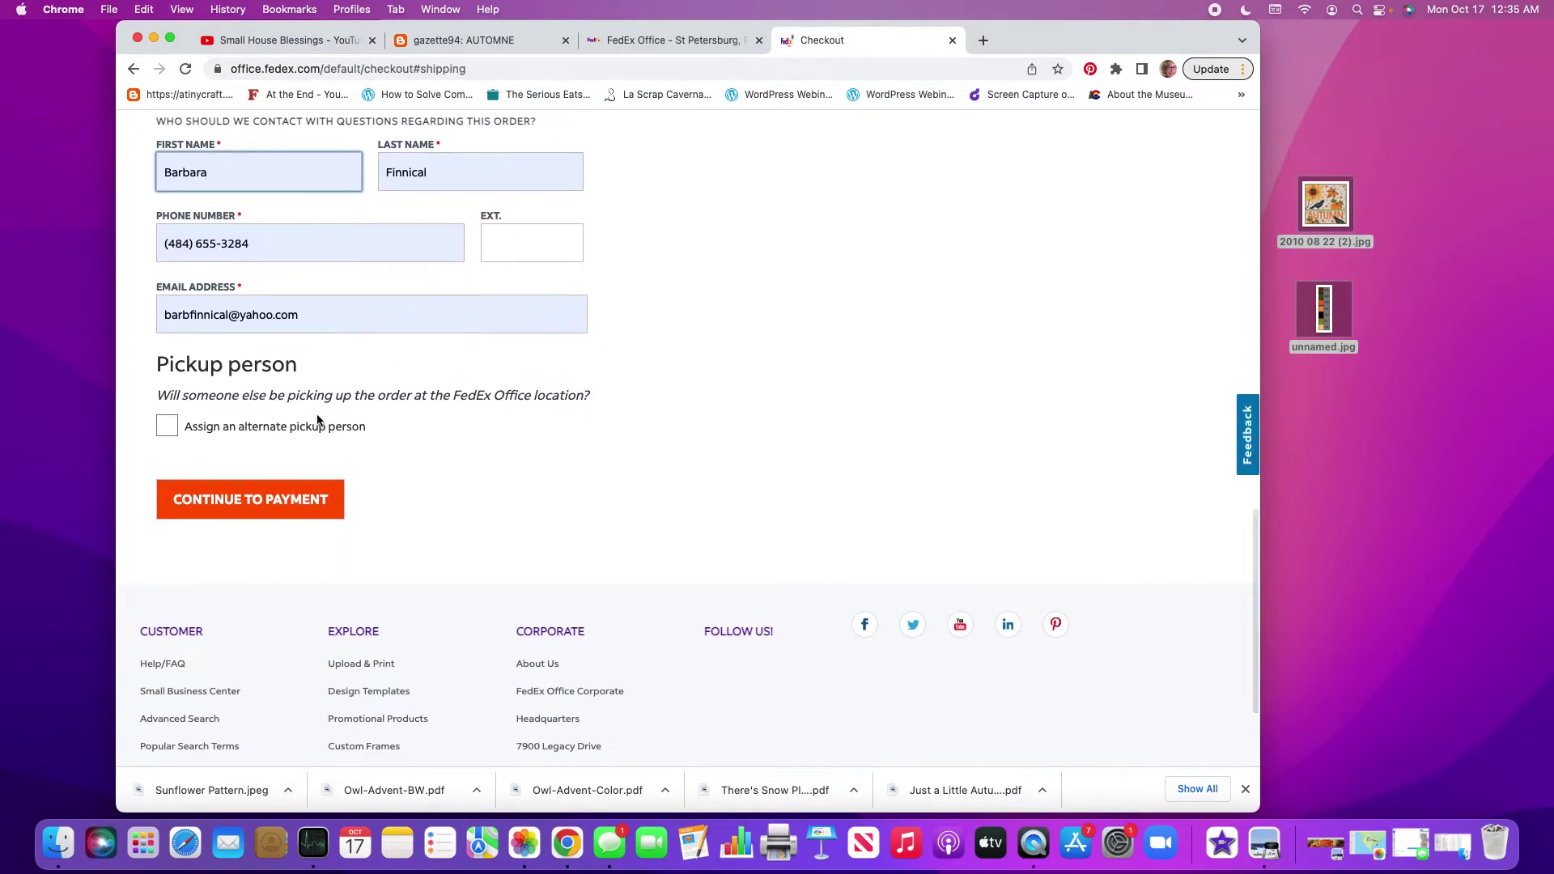
pyautogui.click(172, 430)
# Step: Go to payment, choose Credit card, and review the card and billing fields (state preset to FL)
pyautogui.click(243, 499)
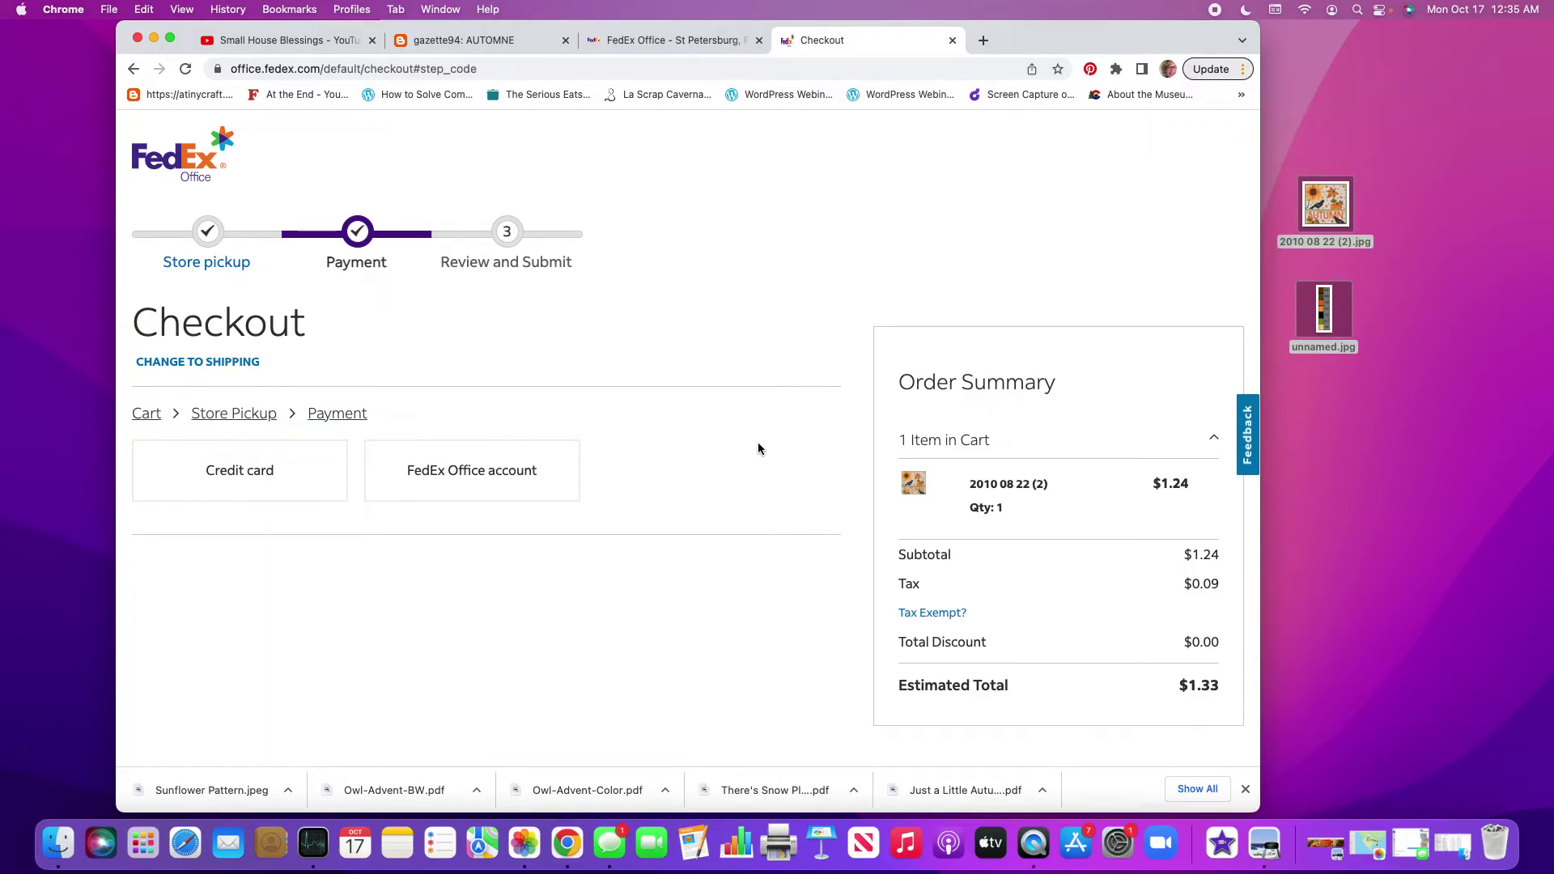
pyautogui.scroll(-3, 757, 442)
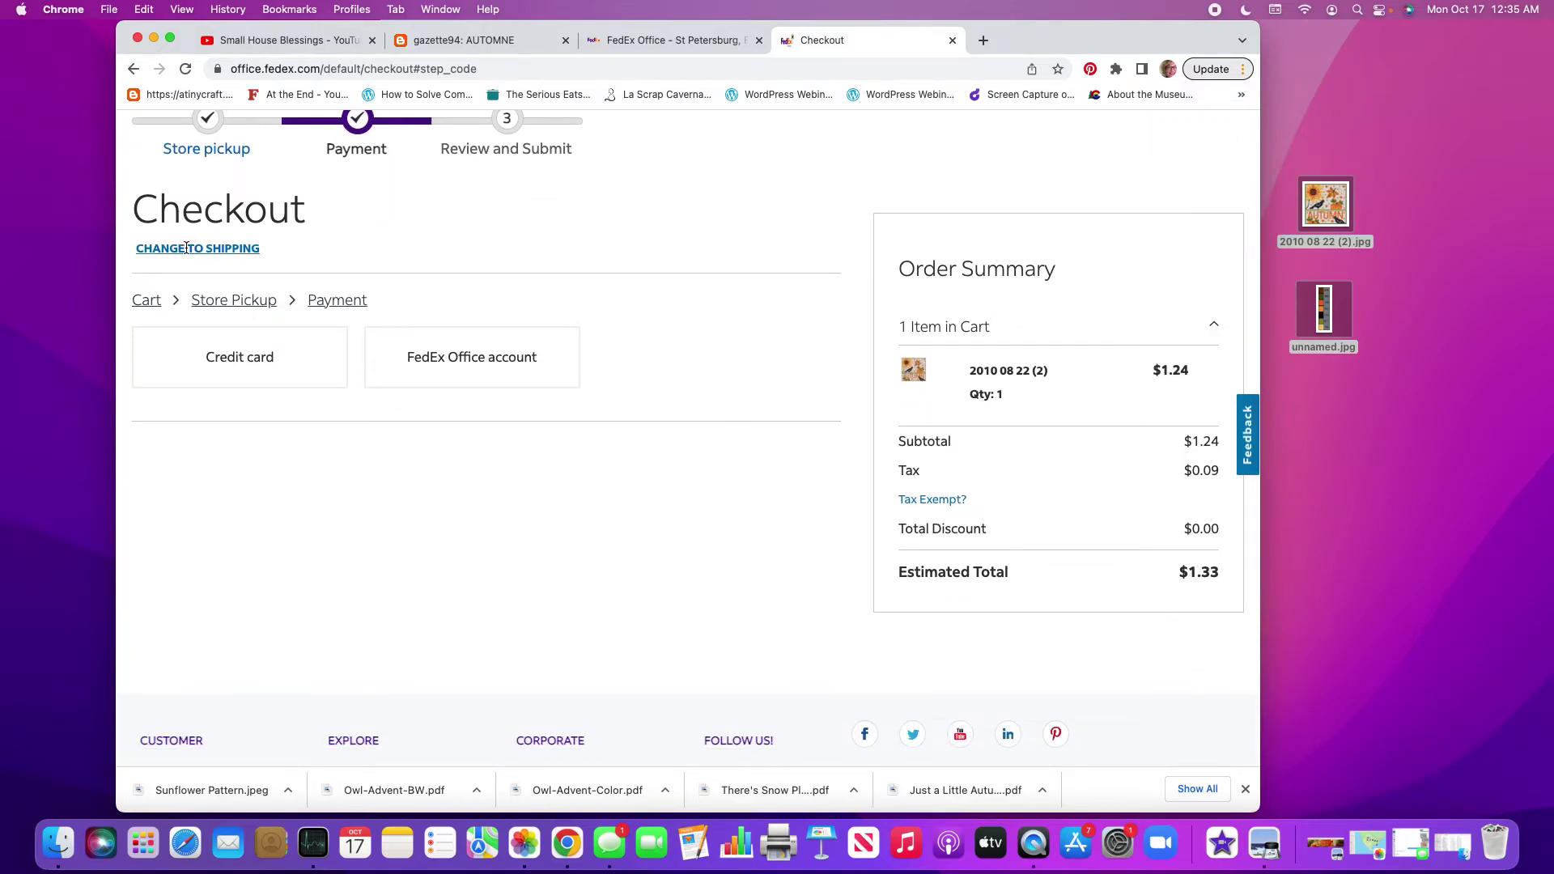
pyautogui.click(244, 362)
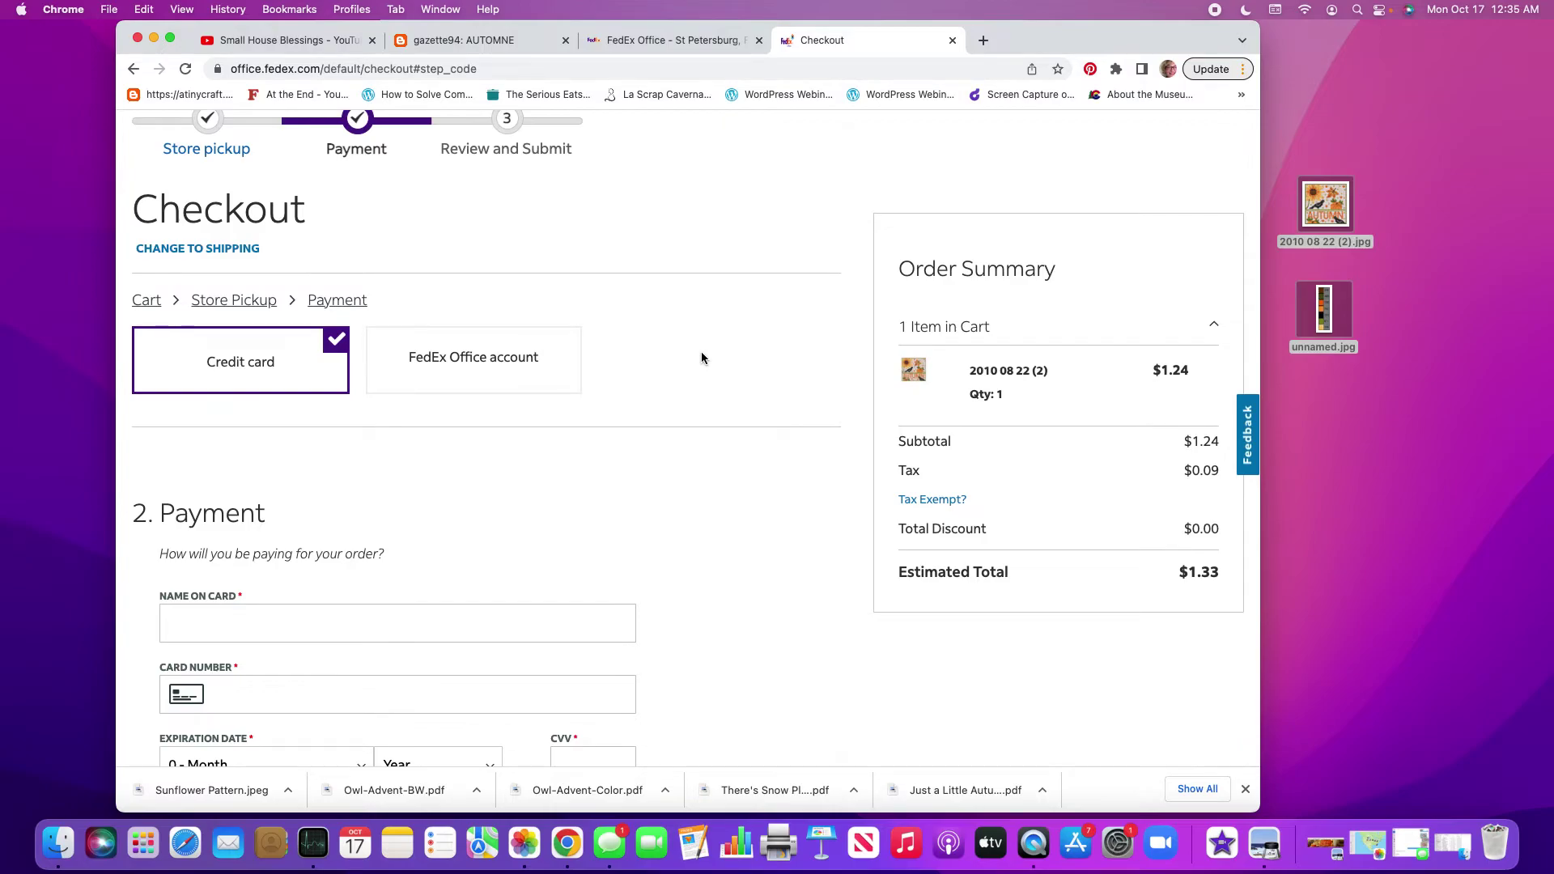
pyautogui.scroll(-2, 701, 357)
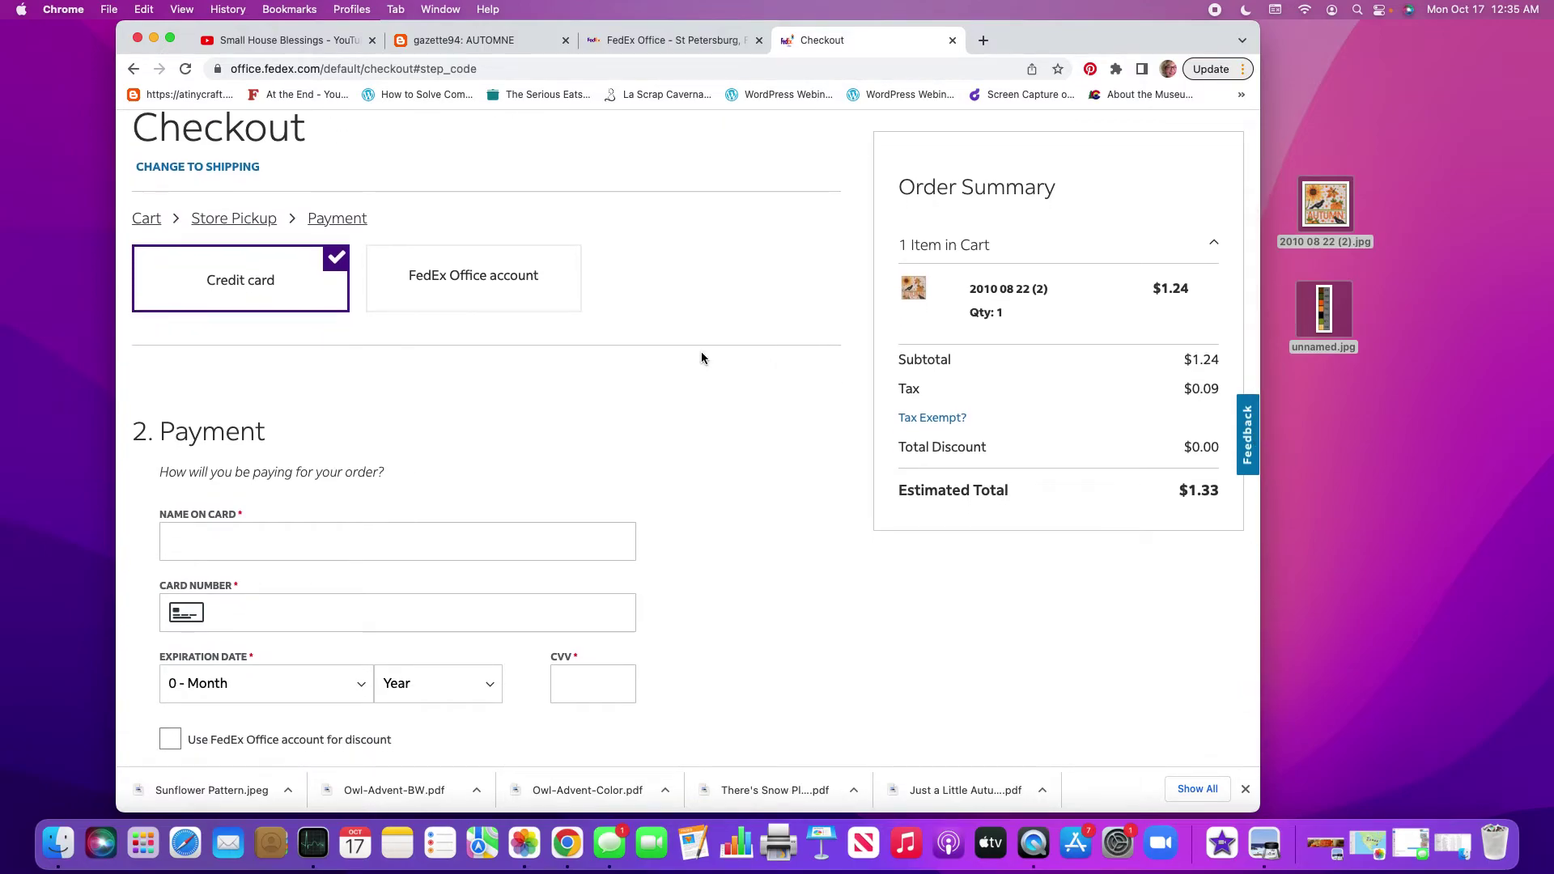
pyautogui.scroll(-3, 701, 357)
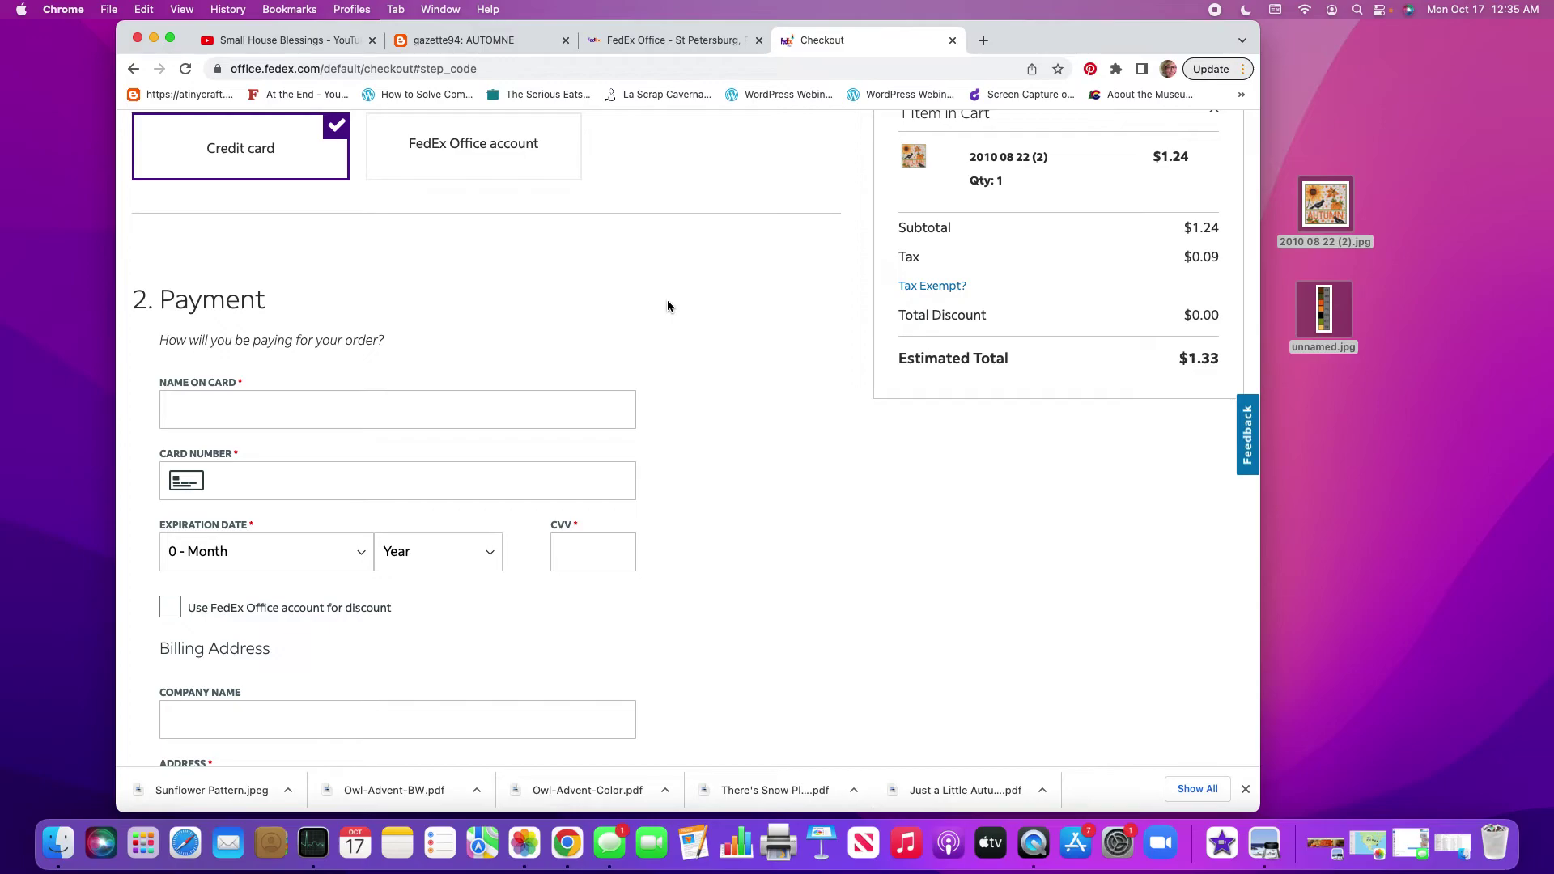
pyautogui.scroll(-2, 667, 301)
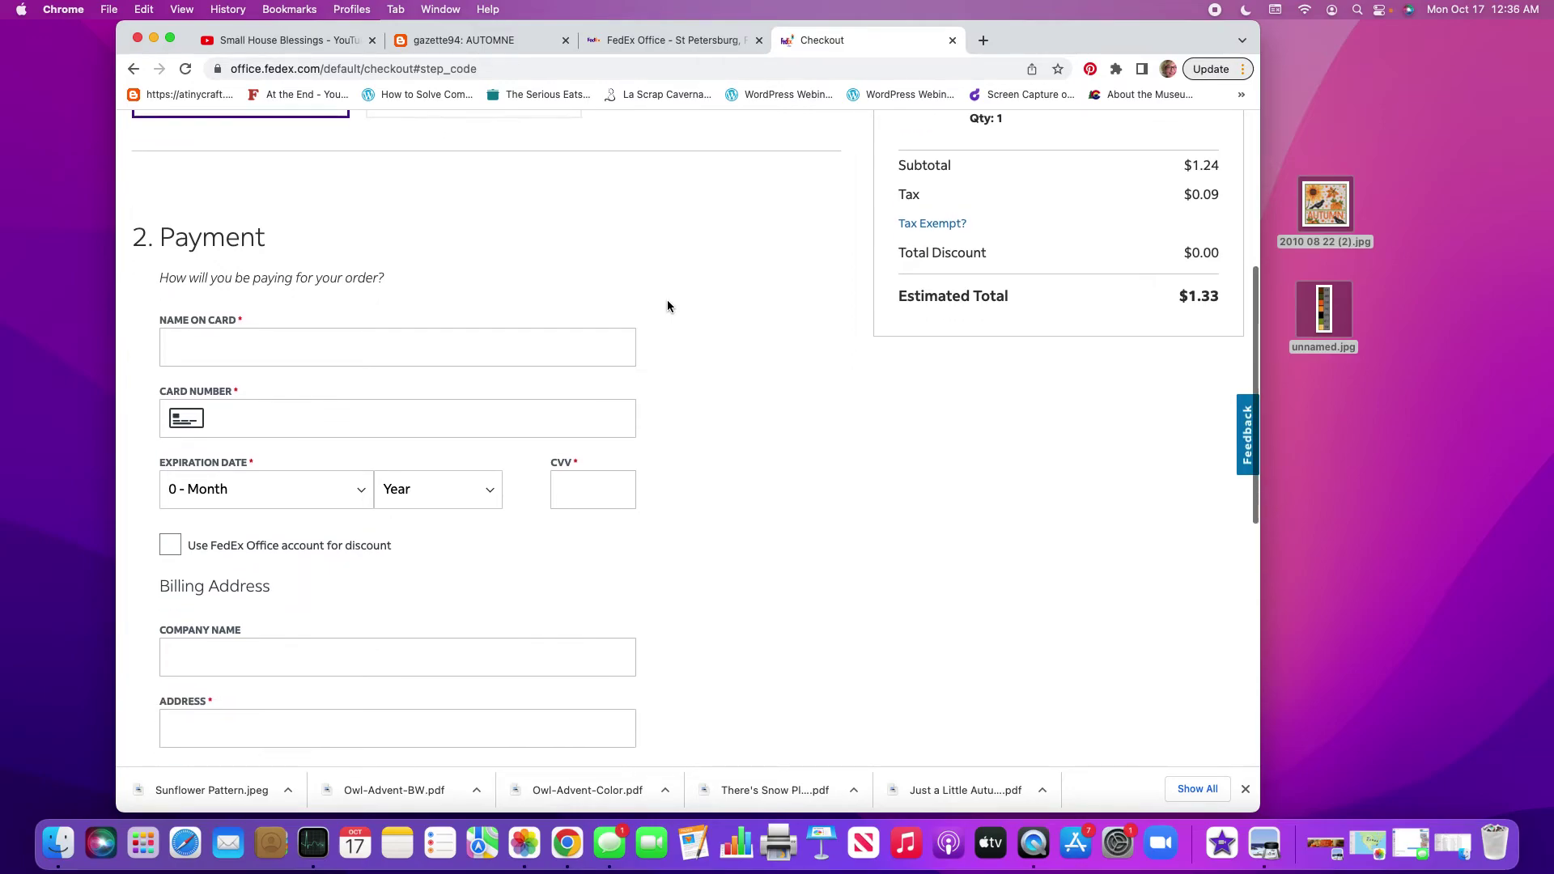
pyautogui.scroll(-4, 566, 328)
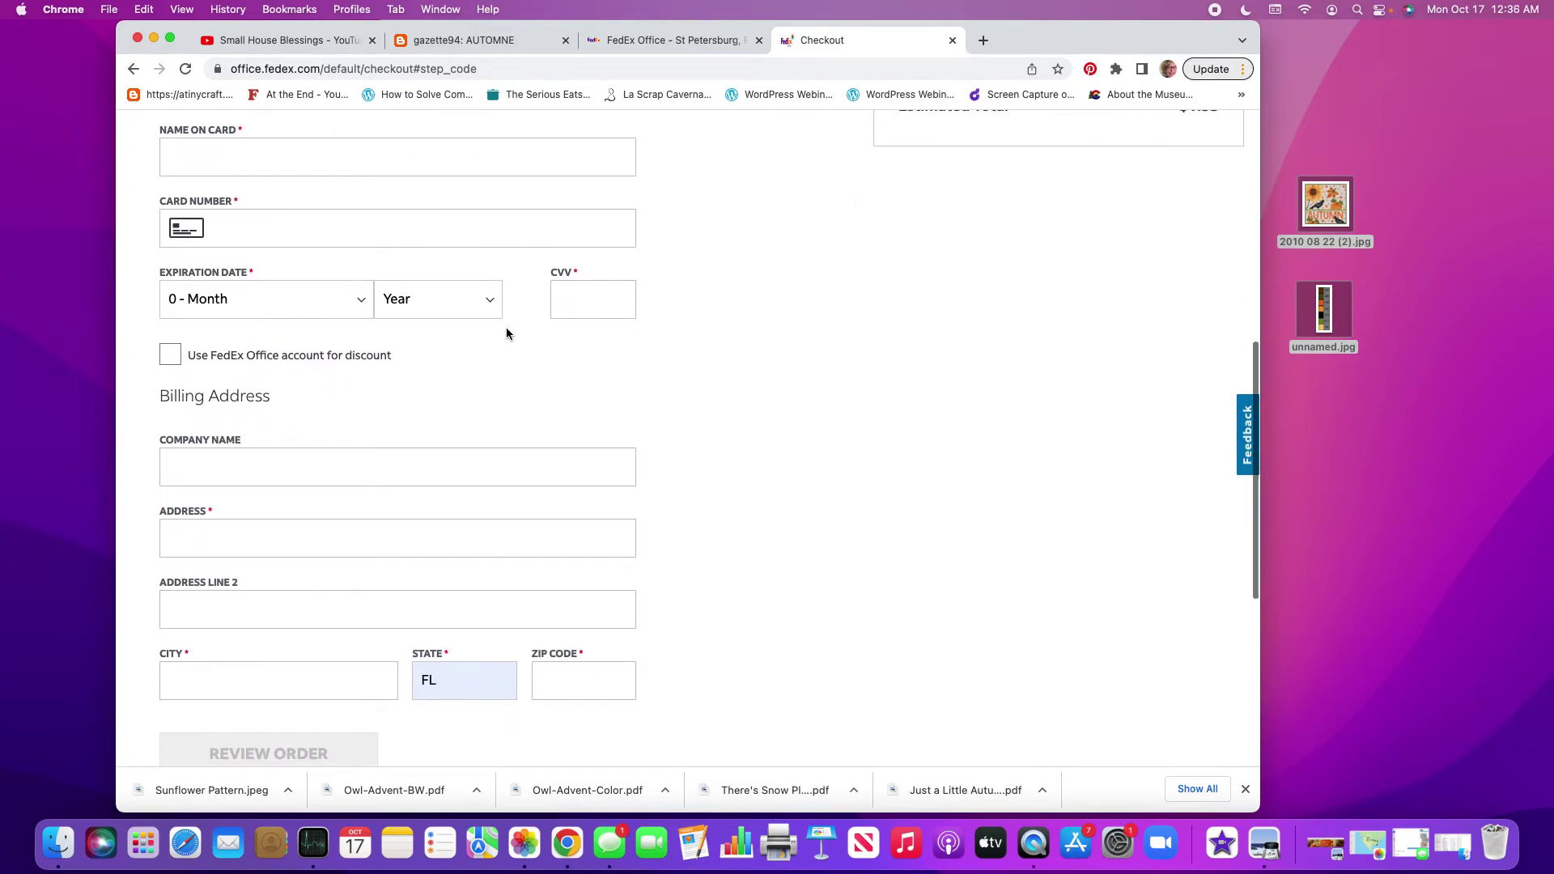
pyautogui.scroll(-7, 507, 333)
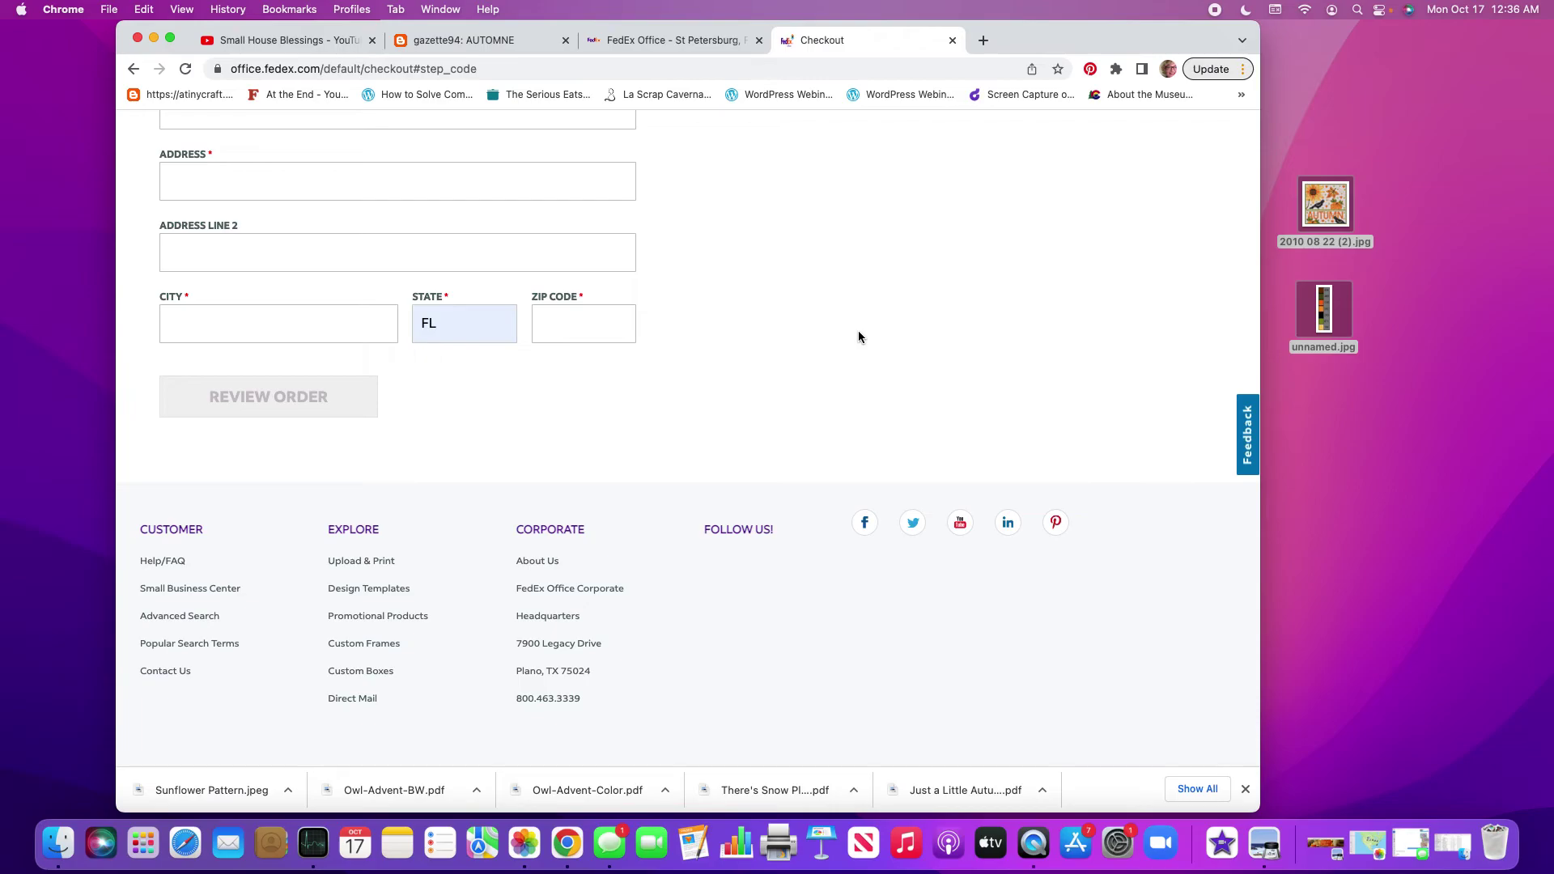
pyautogui.scroll(-1, 859, 336)
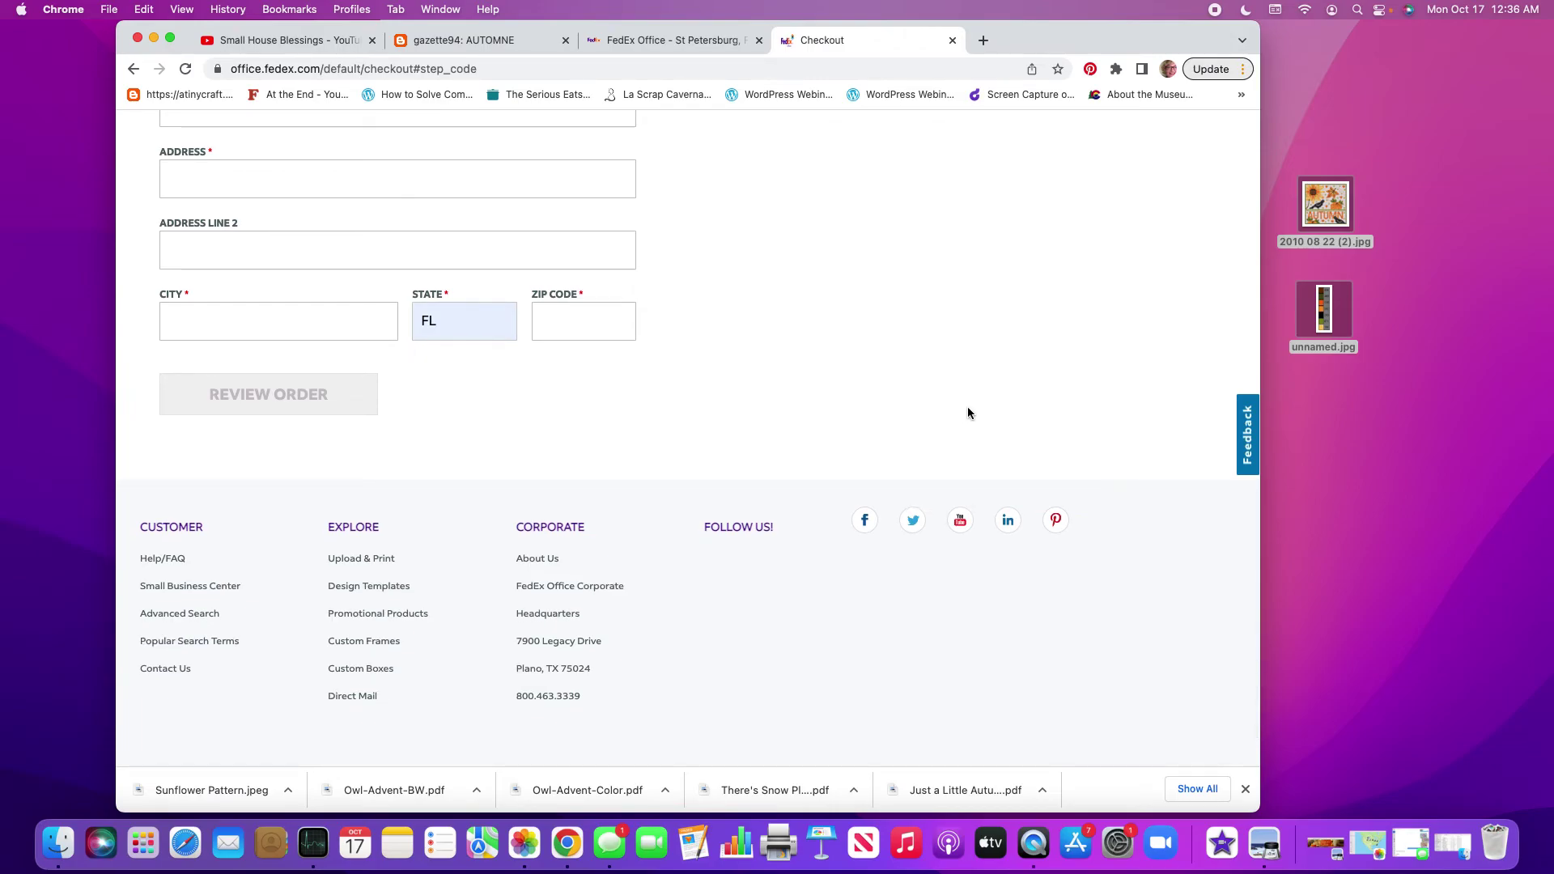
pyautogui.scroll(5, 963, 403)
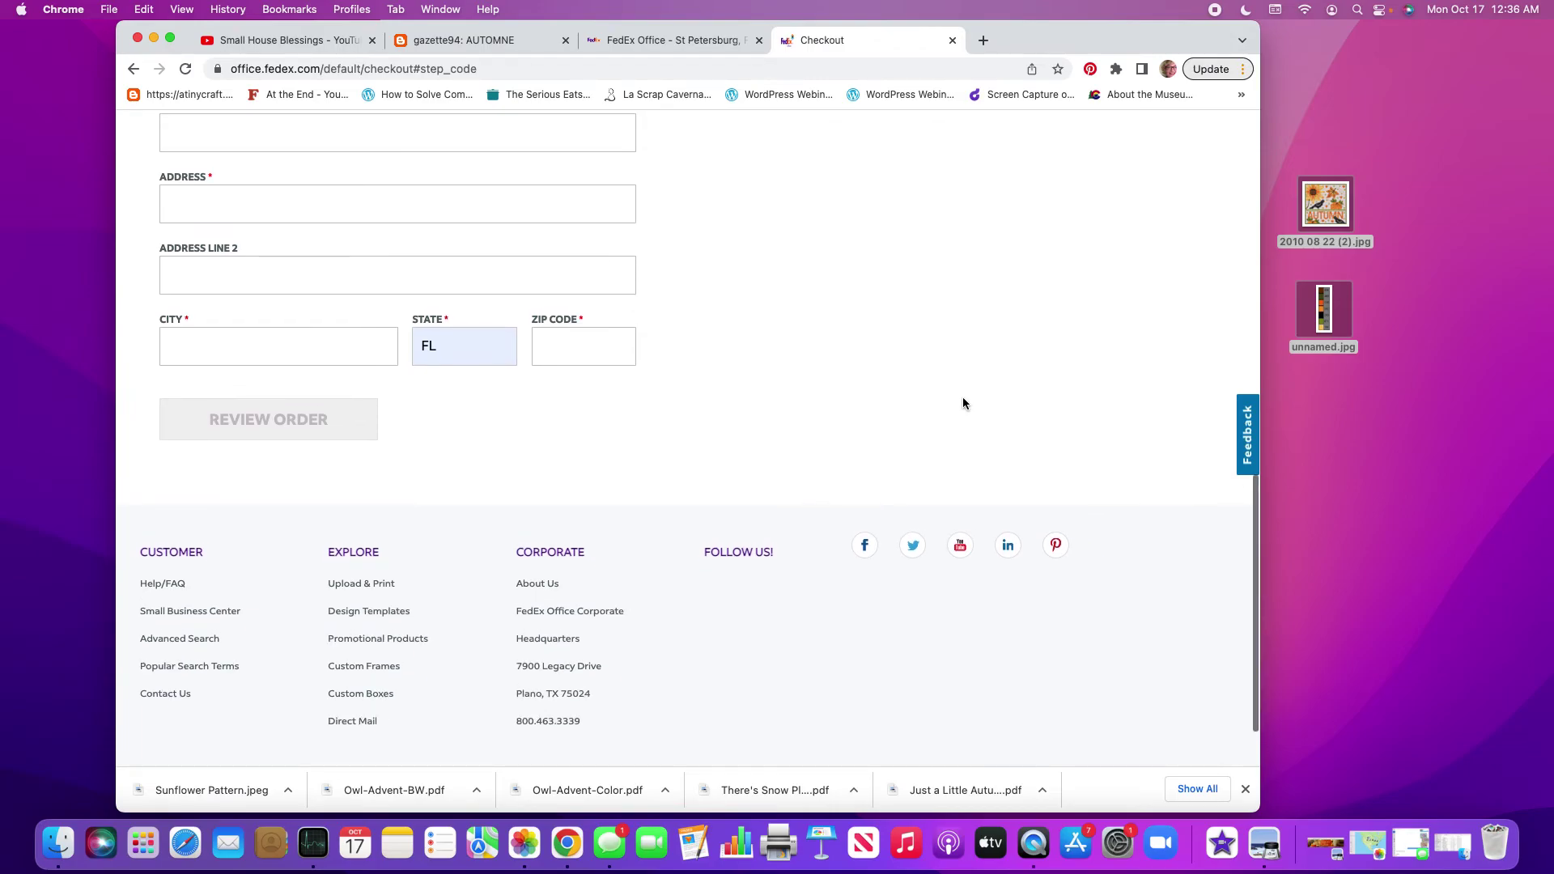
pyautogui.scroll(5, 963, 402)
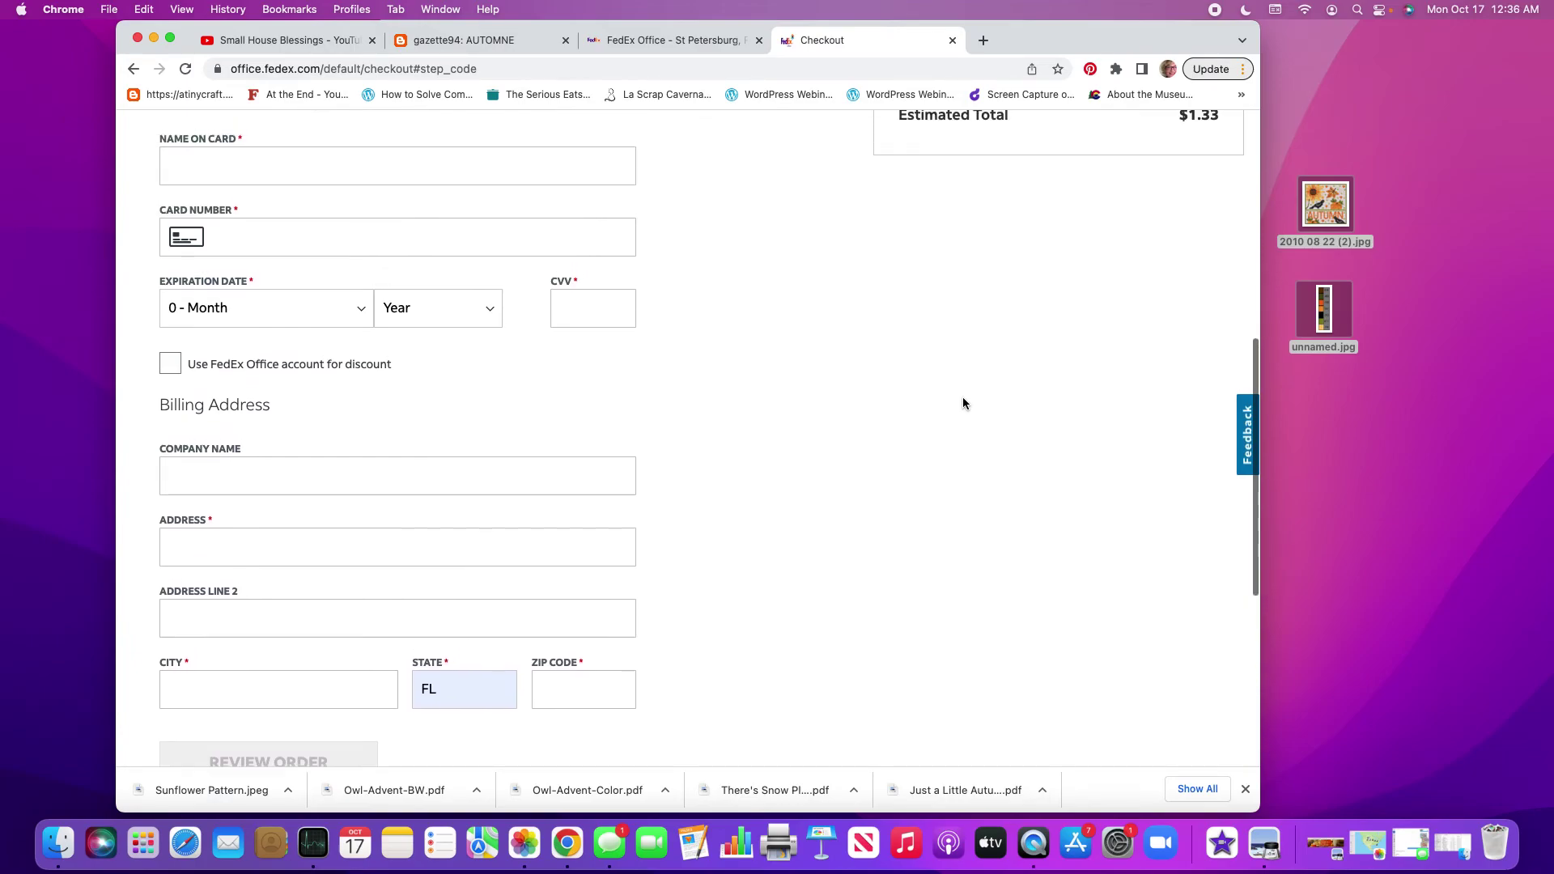
pyautogui.scroll(6, 963, 402)
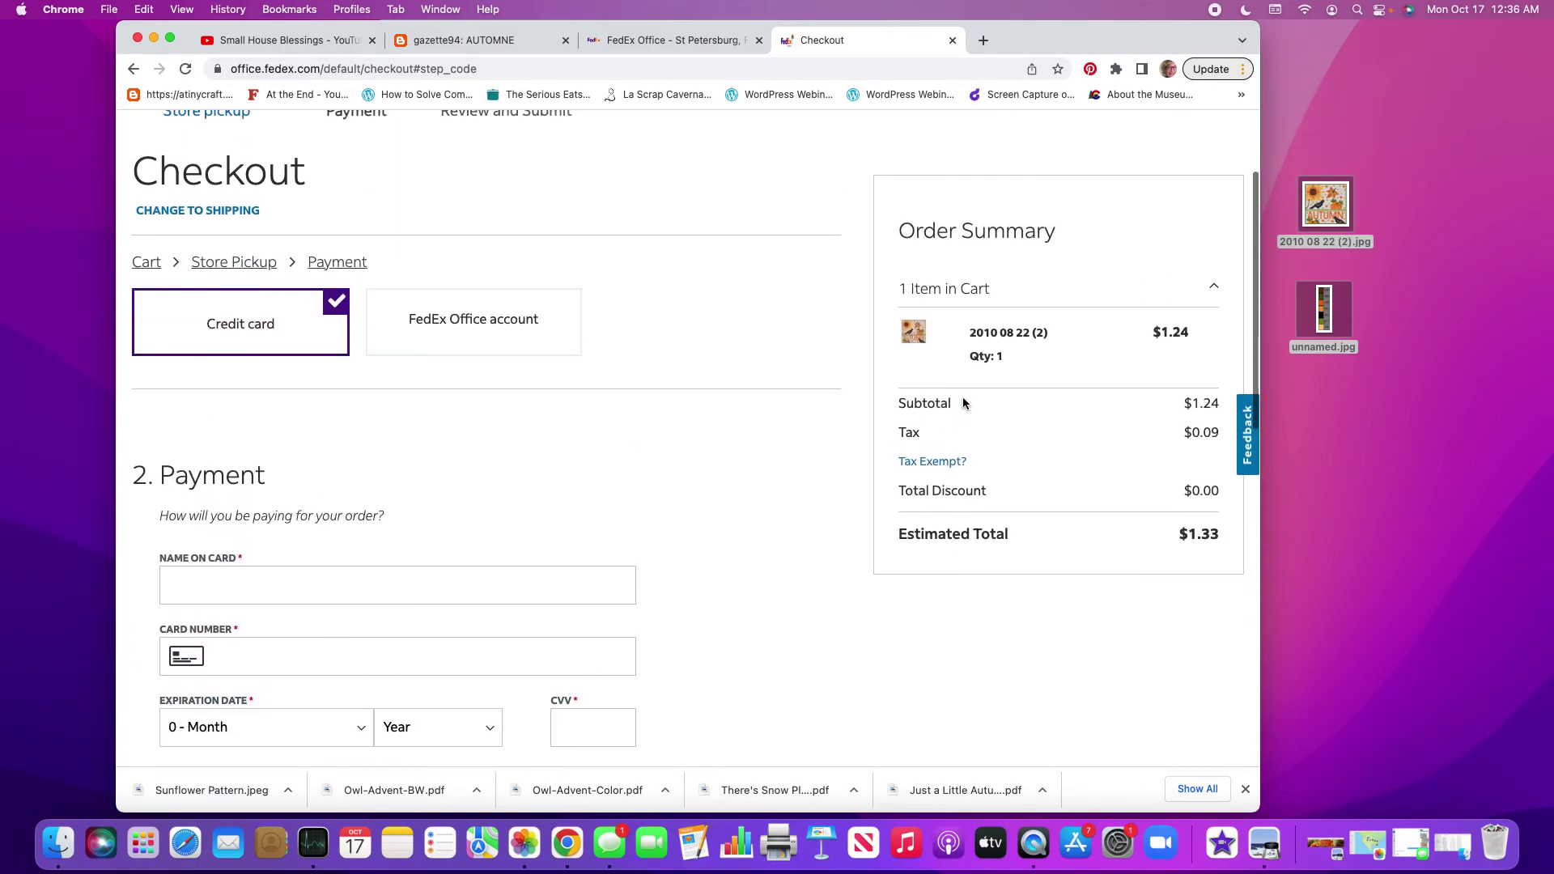